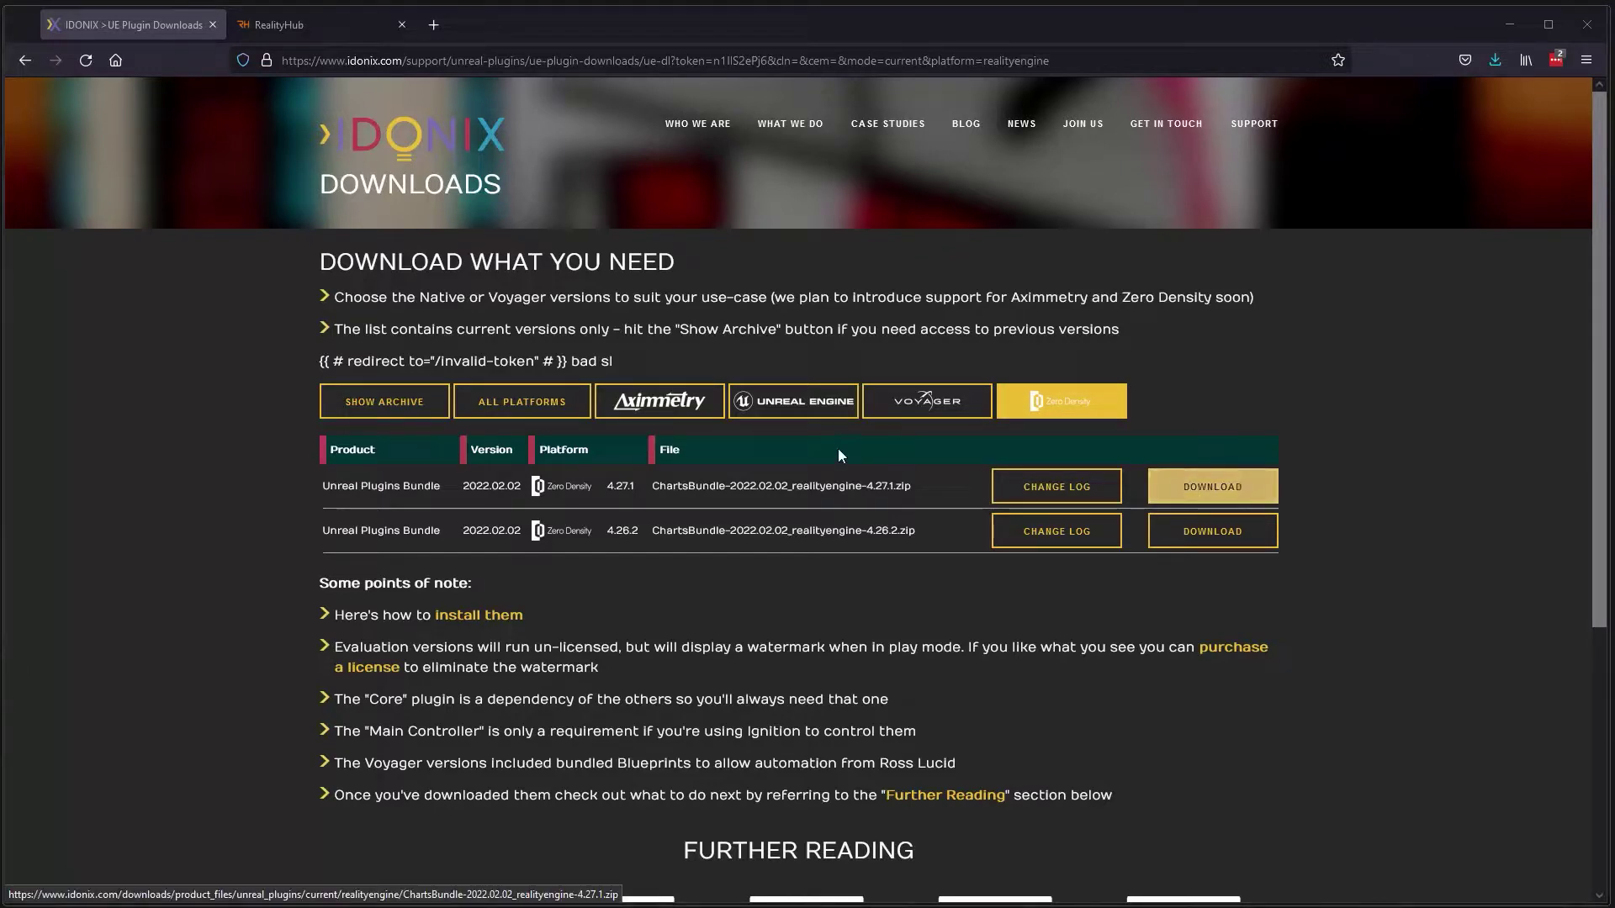
Step: Switch to the Reality Editor and review the Idonix category in the plugin browser, then close it
{"action": "key", "text": "alt+Tab"}
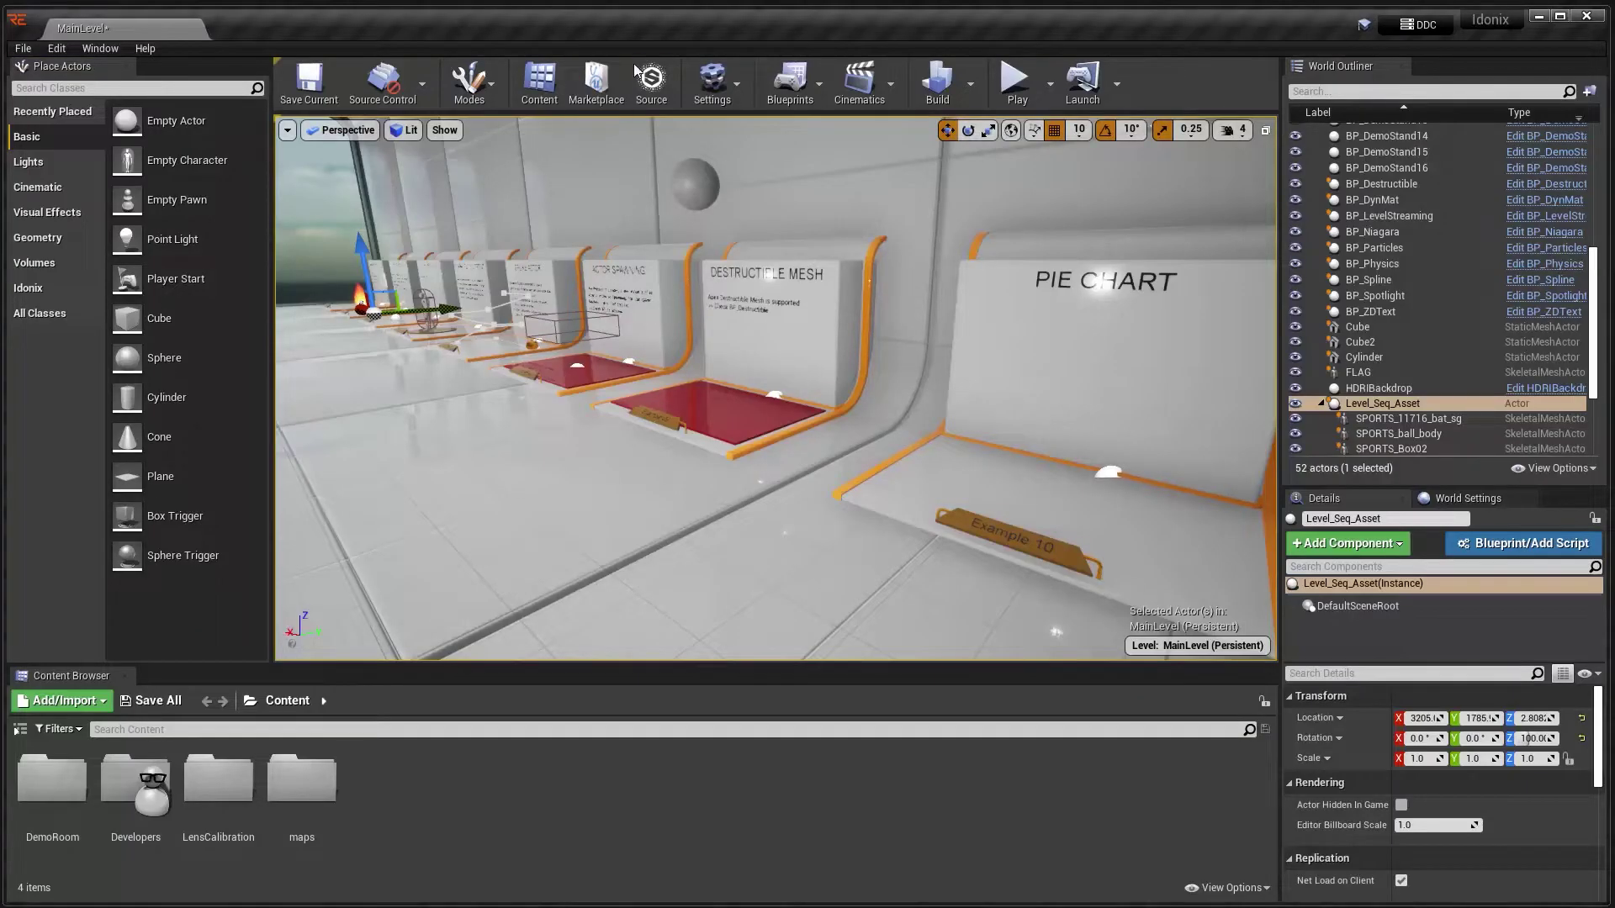
{"action": "left_click", "coordinate": [707, 79]}
{"action": "left_click", "coordinate": [729, 170]}
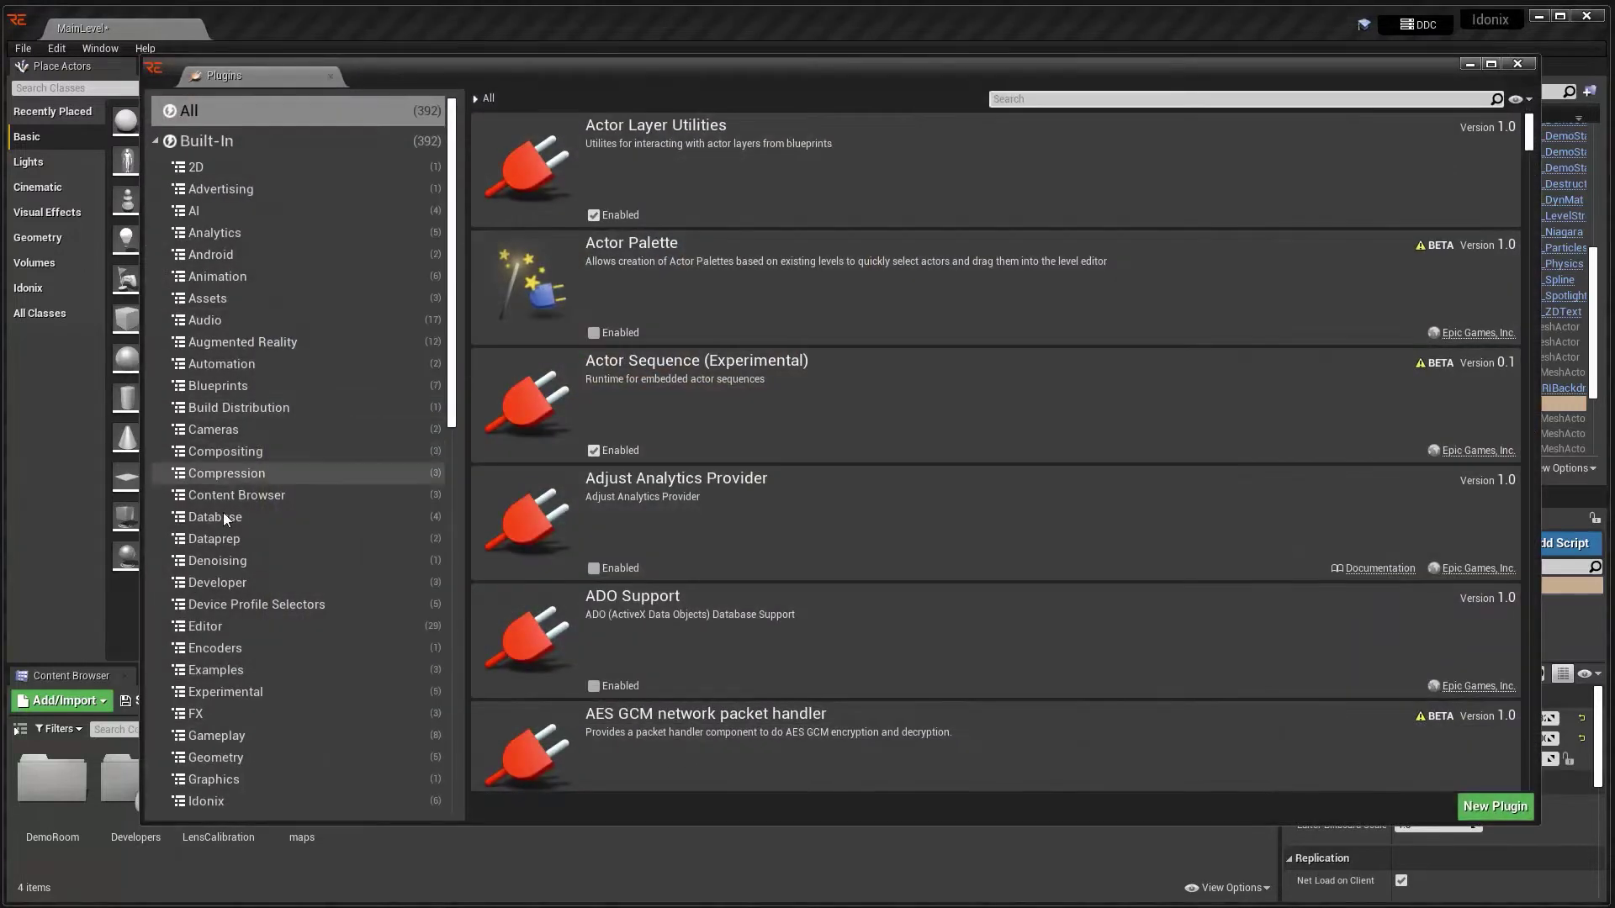
{"action": "left_click", "coordinate": [210, 801]}
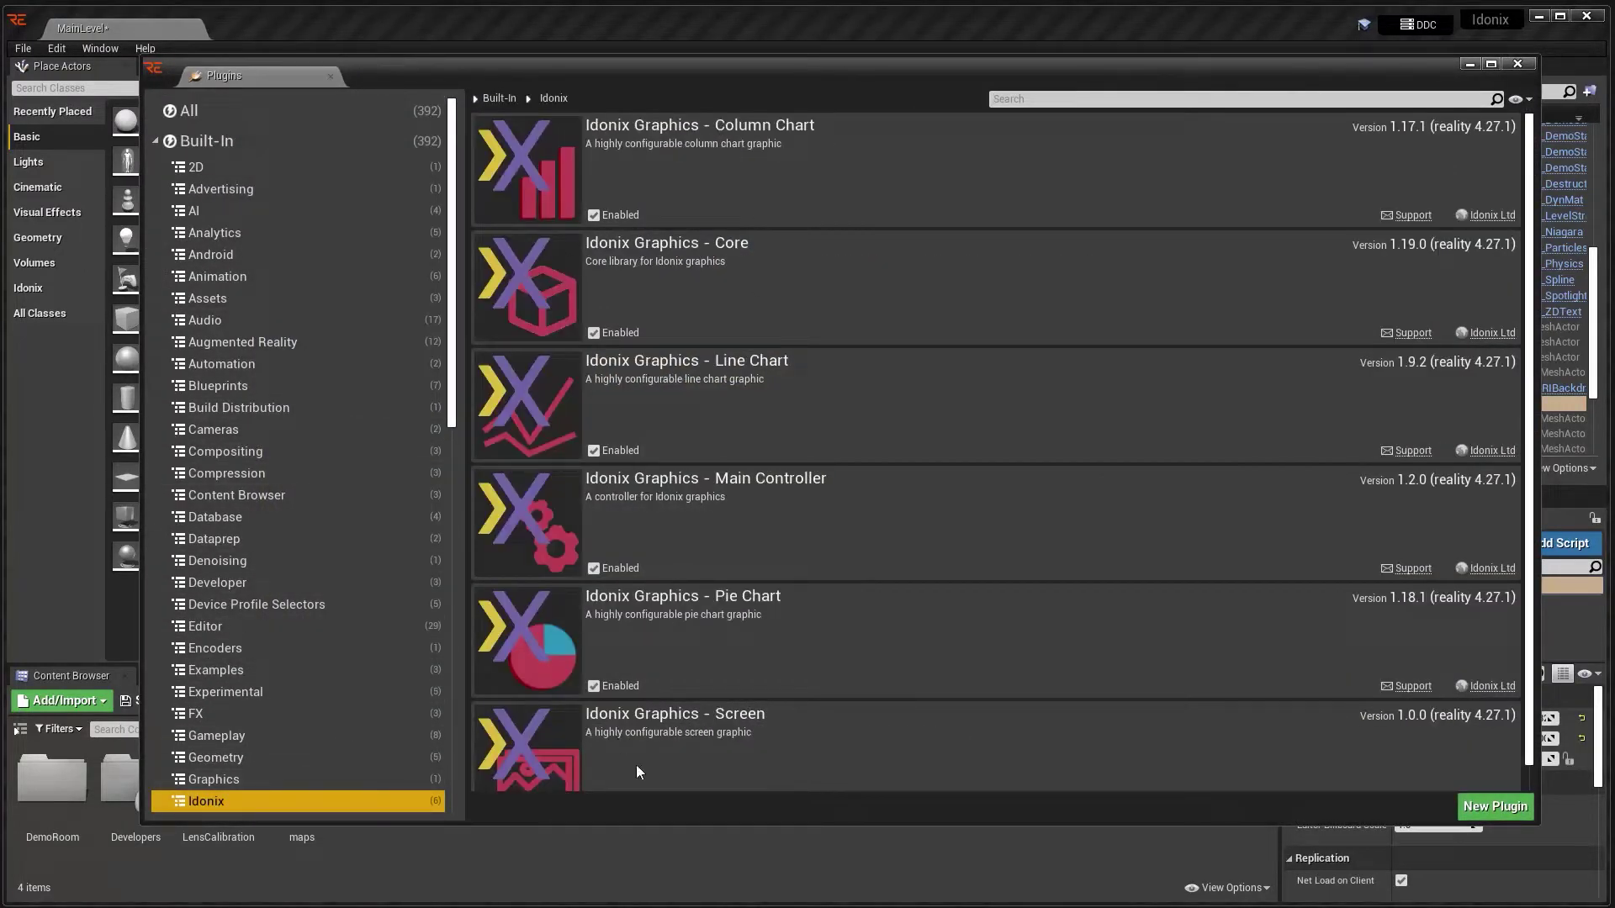
{"action": "left_click", "coordinate": [1516, 67]}
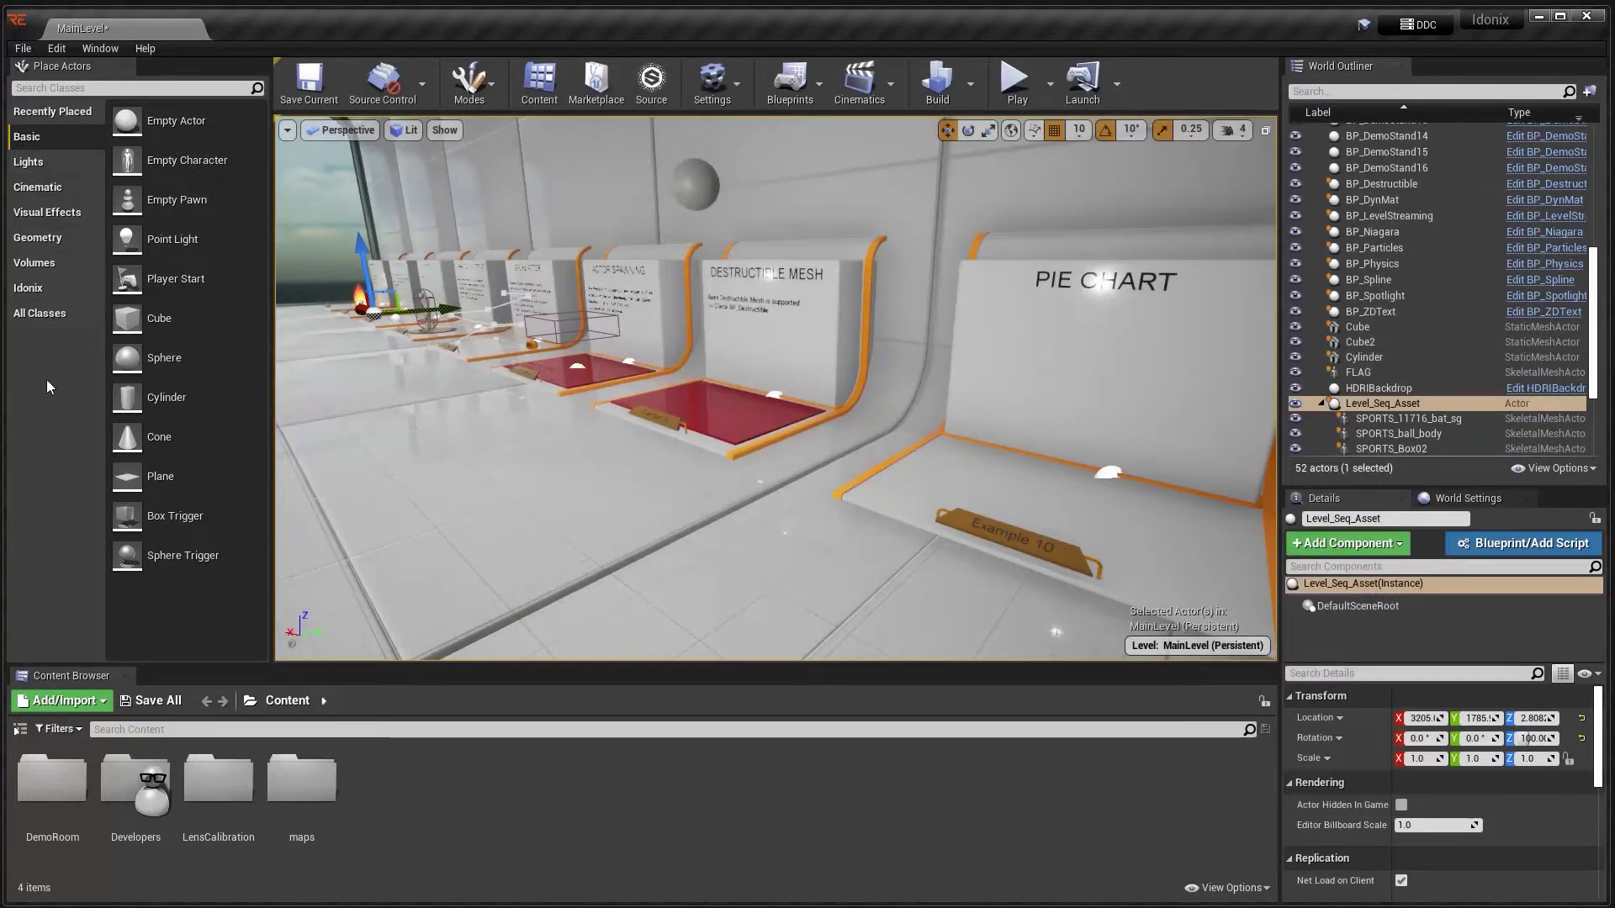
Step: Place an Idonix Pie Chart actor on the floor of the PIE CHART demo stand
{"action": "left_click", "coordinate": [48, 291]}
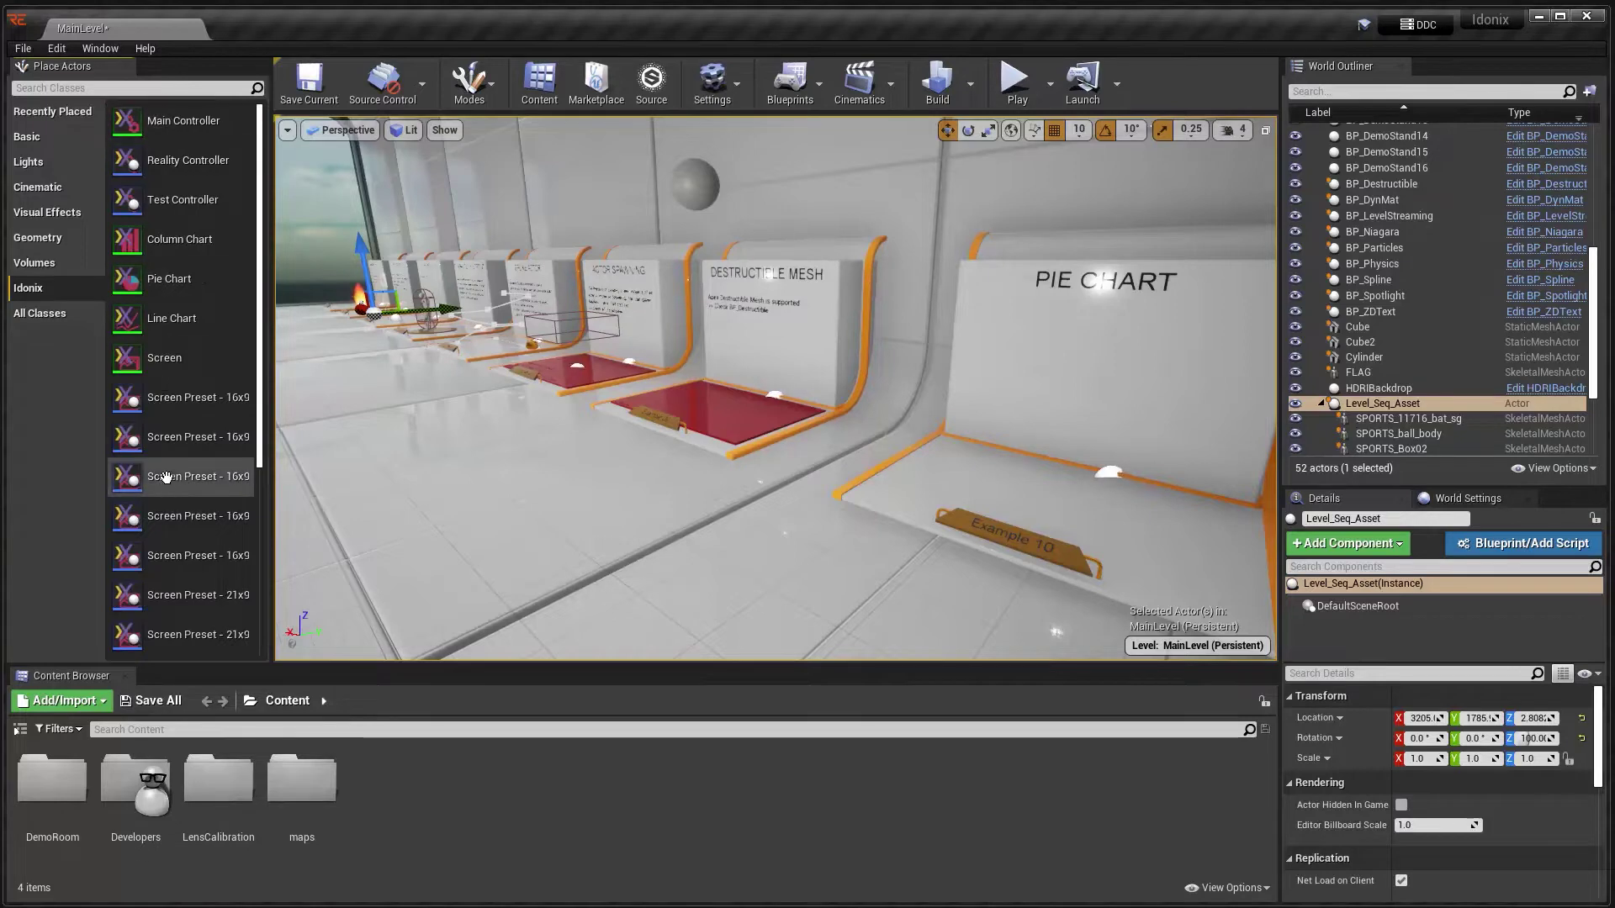
{"action": "right_click_drag", "start_coordinate": [722, 489], "coordinate": [523, 456]}
{"action": "right_click_drag", "start_coordinate": [846, 458], "coordinate": [862, 416]}
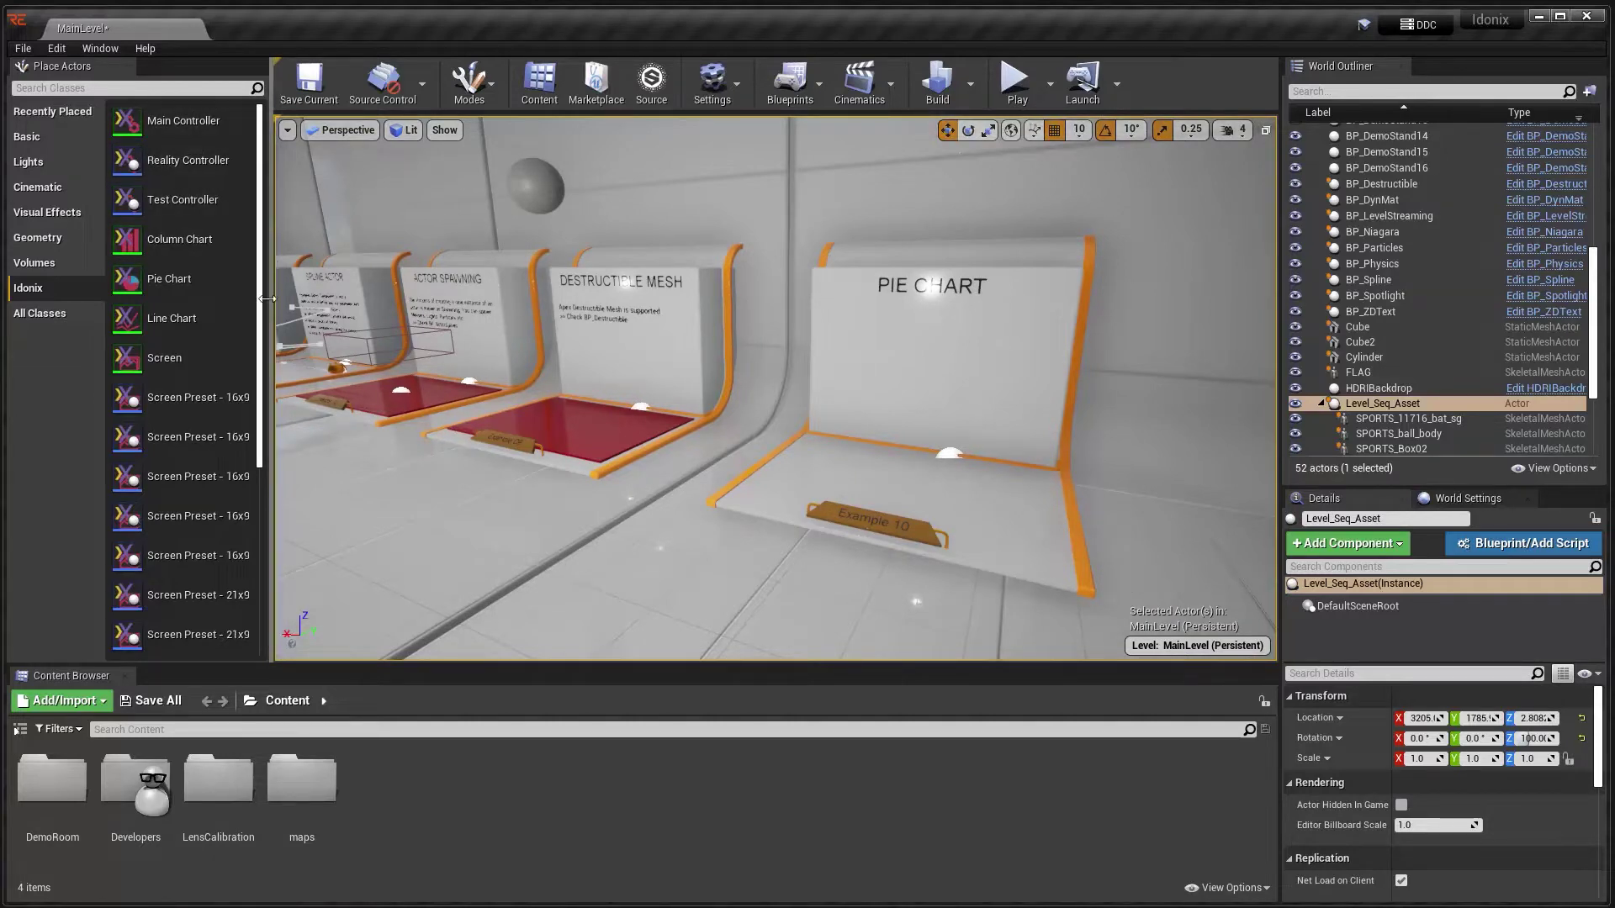
{"action": "left_click_drag", "start_coordinate": [169, 279], "coordinate": [874, 464]}
Step: Rotate the pie chart 90° about Z and move it to Y 1830, Z 10 so it sits on the stand
{"action": "key", "text": "e"}
{"action": "left_click_drag", "start_coordinate": [974, 501], "coordinate": [815, 505]}
{"action": "key", "text": "w"}
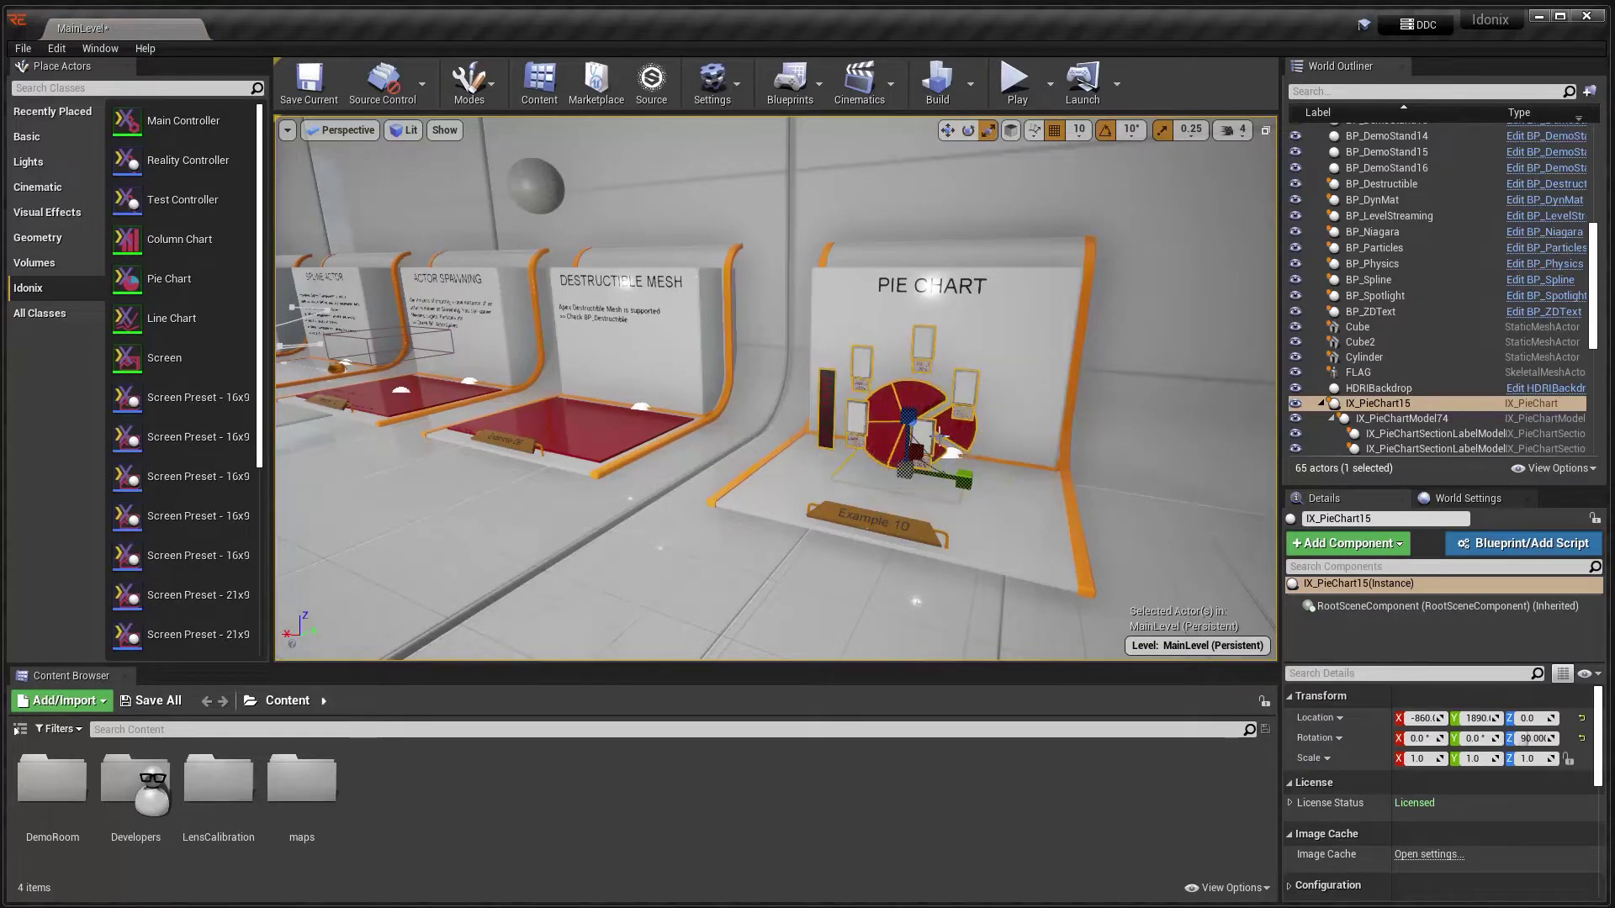
{"action": "mouse_move", "coordinate": [912, 422]}
{"action": "left_mouse_down"}
{"action": "mouse_move", "coordinate": [911, 407]}
{"action": "mouse_move", "coordinate": [898, 430]}
{"action": "left_mouse_up"}
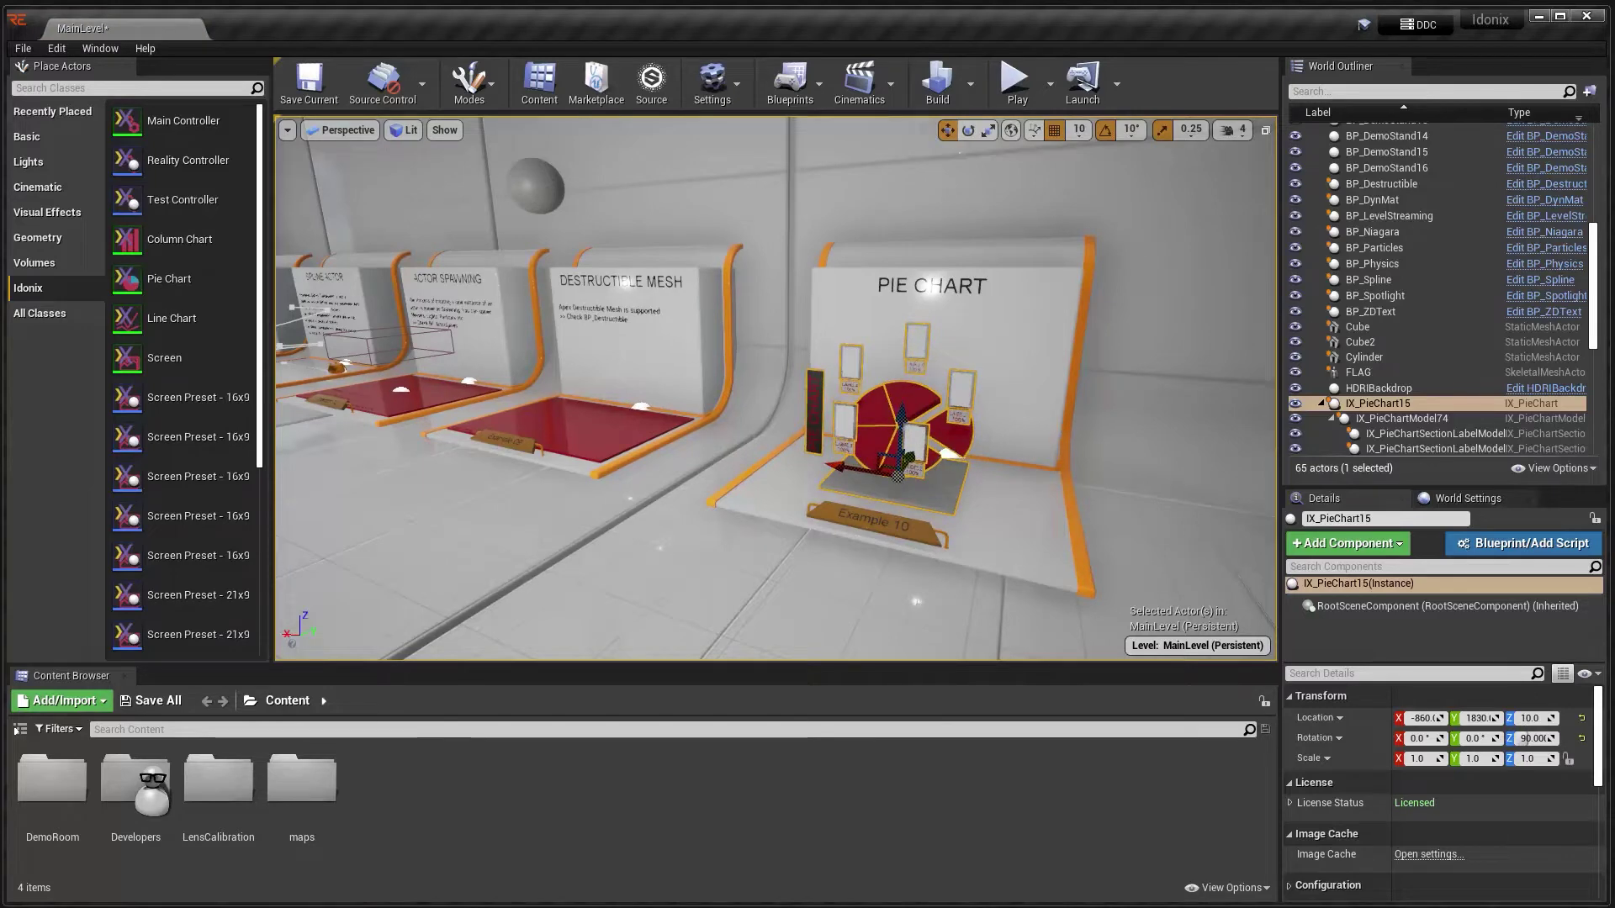
{"action": "key", "text": "f"}
{"action": "mouse_move", "coordinate": [898, 430]}
{"action": "right_mouse_down"}
{"action": "mouse_move", "coordinate": [935, 427]}
{"action": "mouse_move", "coordinate": [911, 430]}
{"action": "right_mouse_up"}
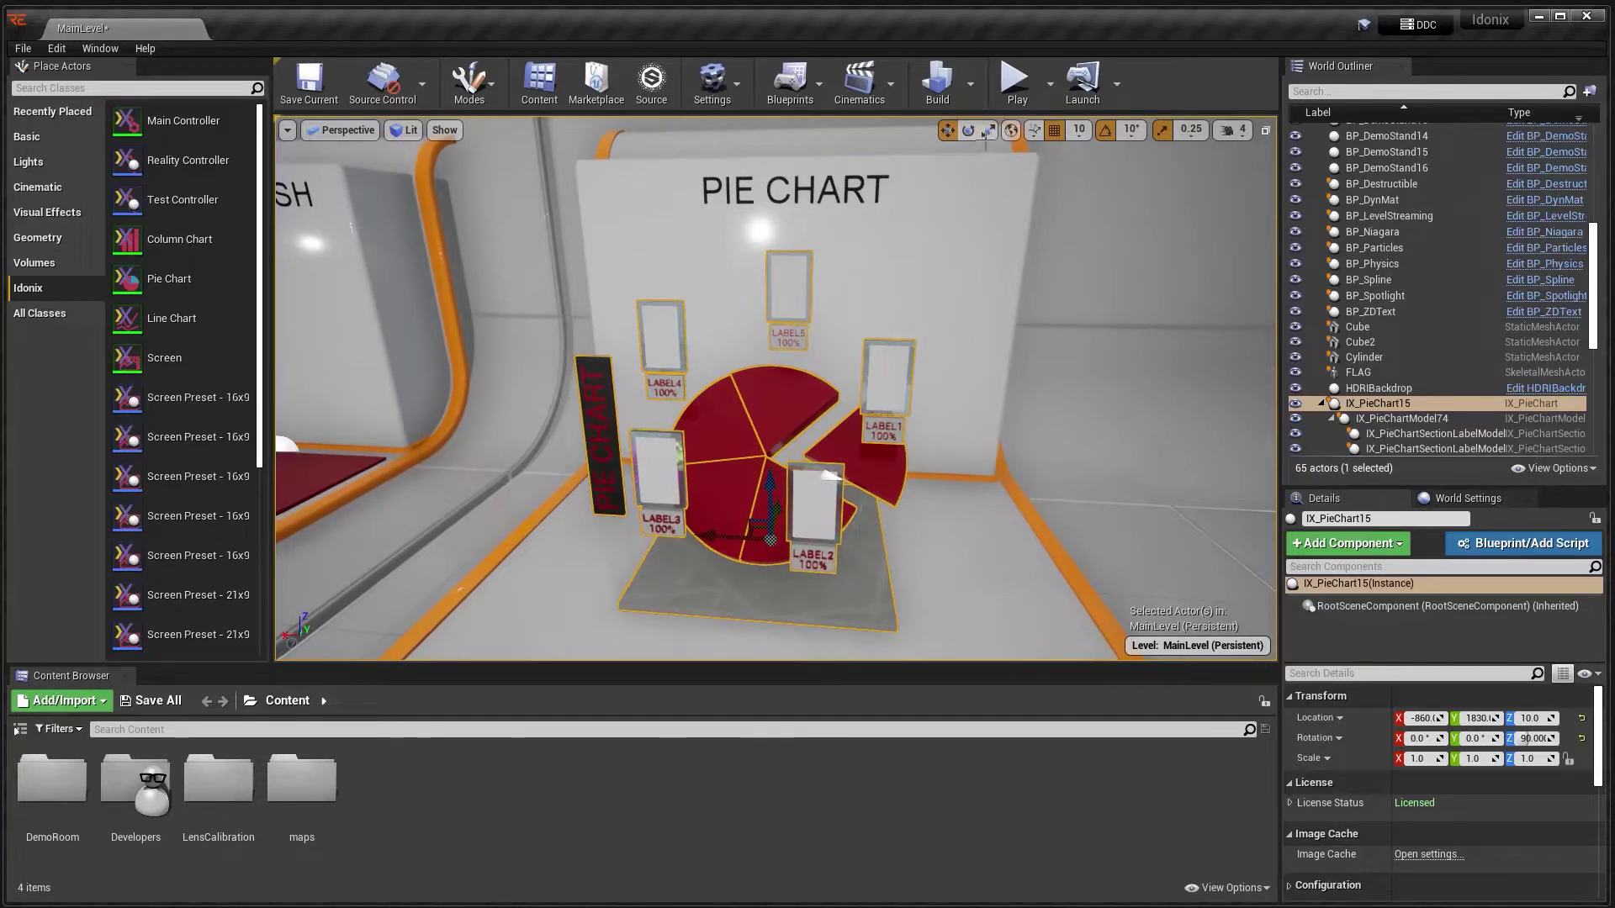
Step: Play the level, look at the pie chart stand from several viewpoints, and stop the simulation
{"action": "left_click", "coordinate": [1014, 83]}
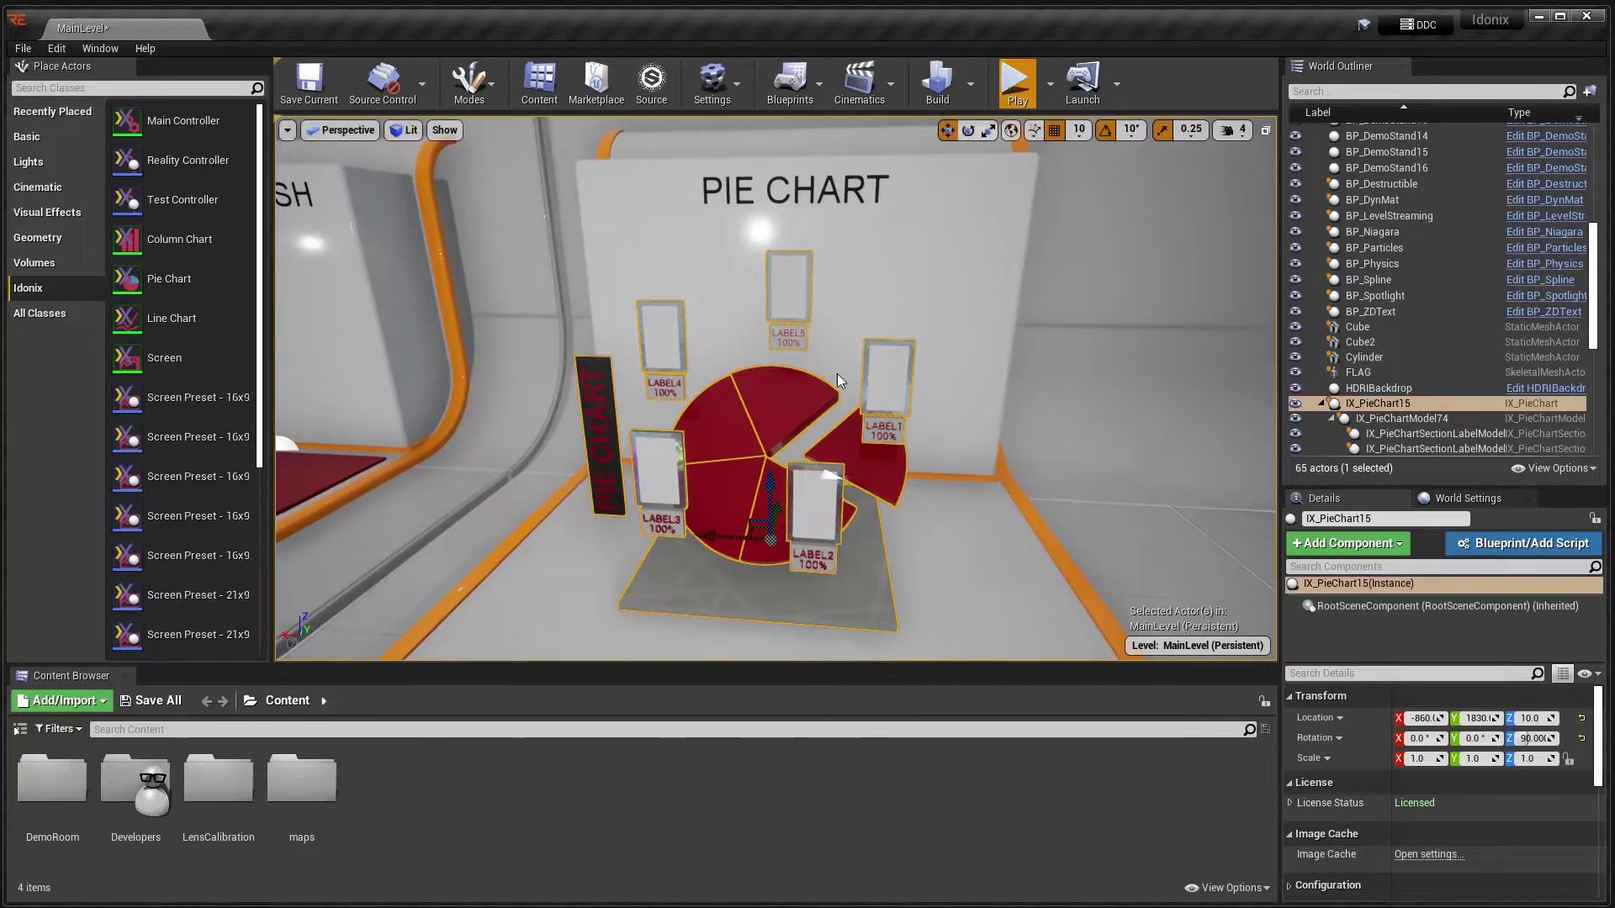
{"action": "left_click", "coordinate": [965, 454]}
{"action": "key", "text": "s"}
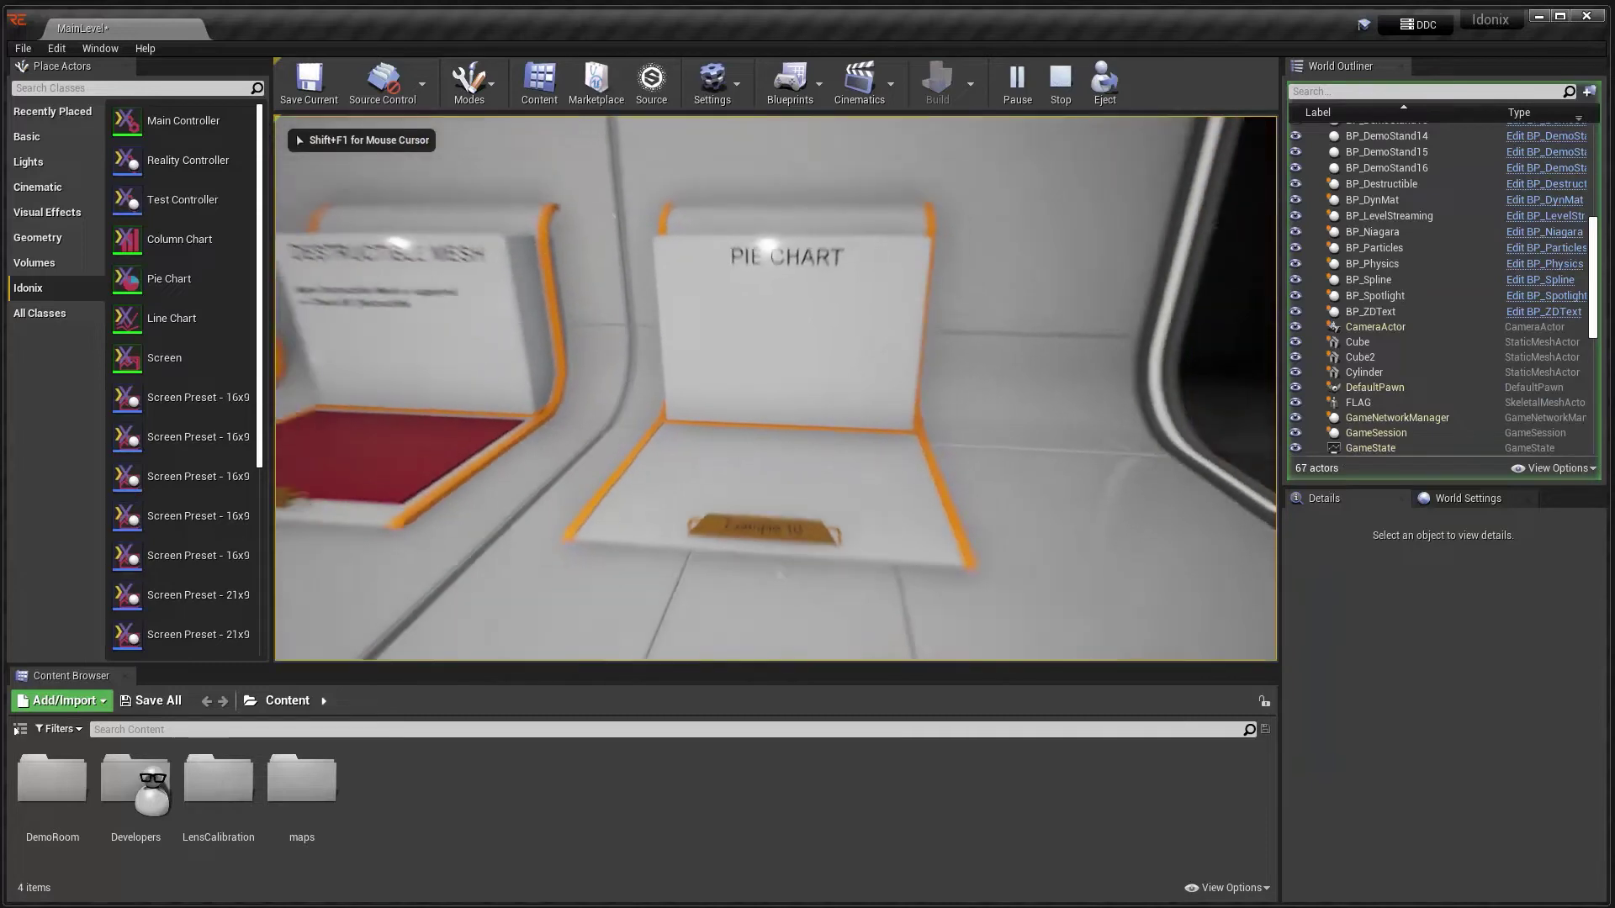
{"action": "key", "text": "shift+F1"}
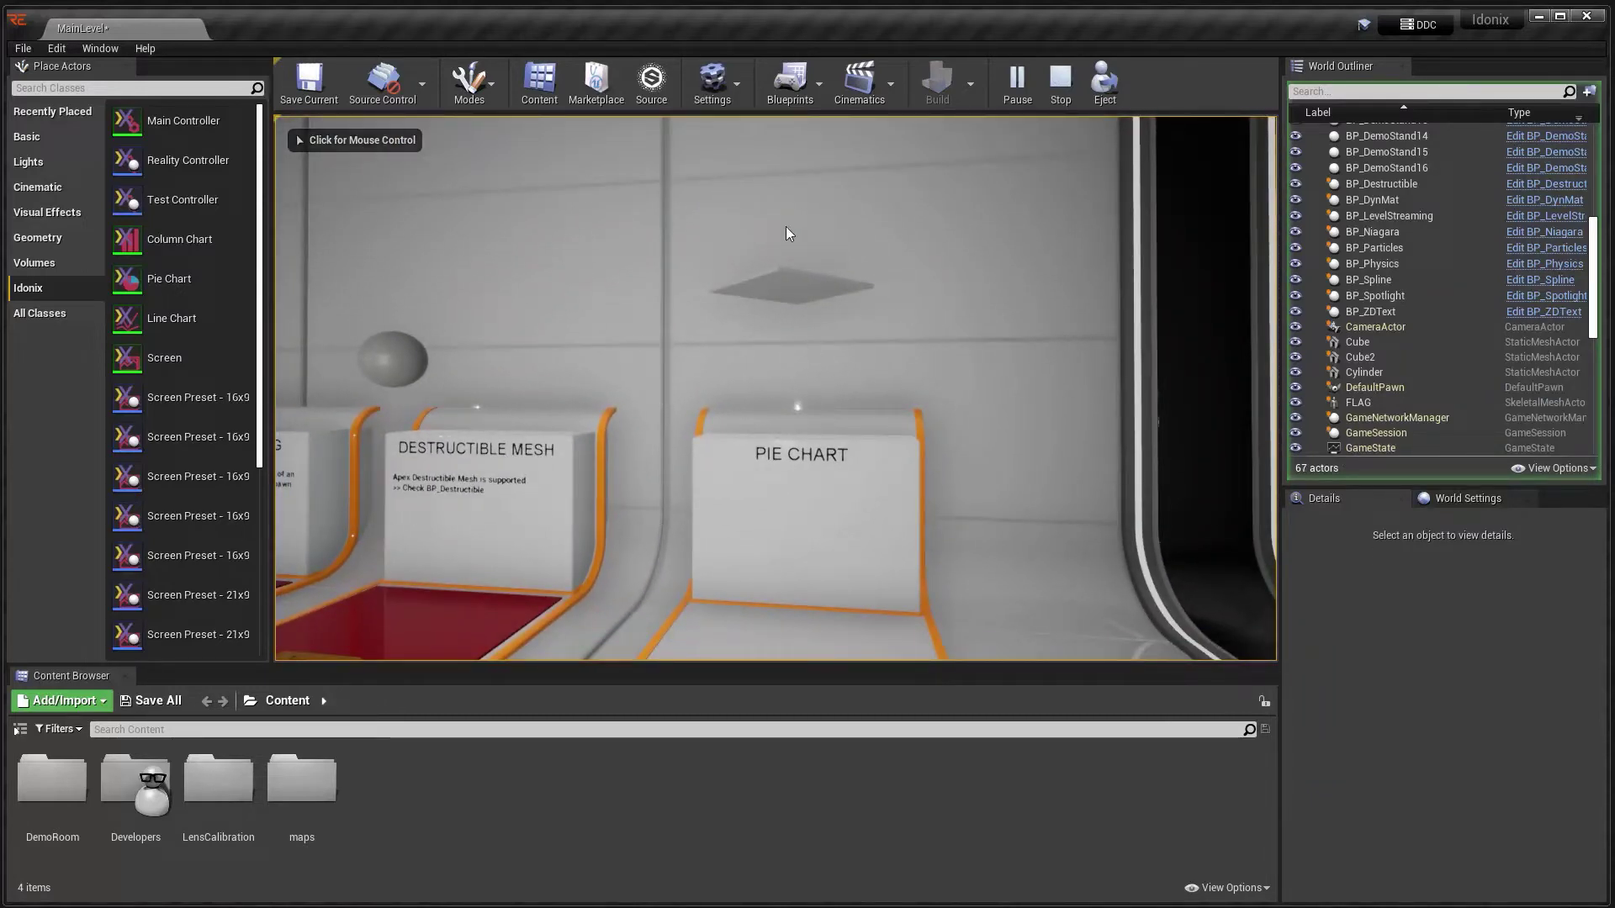
{"action": "left_click", "coordinate": [810, 582]}
{"action": "key", "text": "w"}
{"action": "key", "text": "shift+F1"}
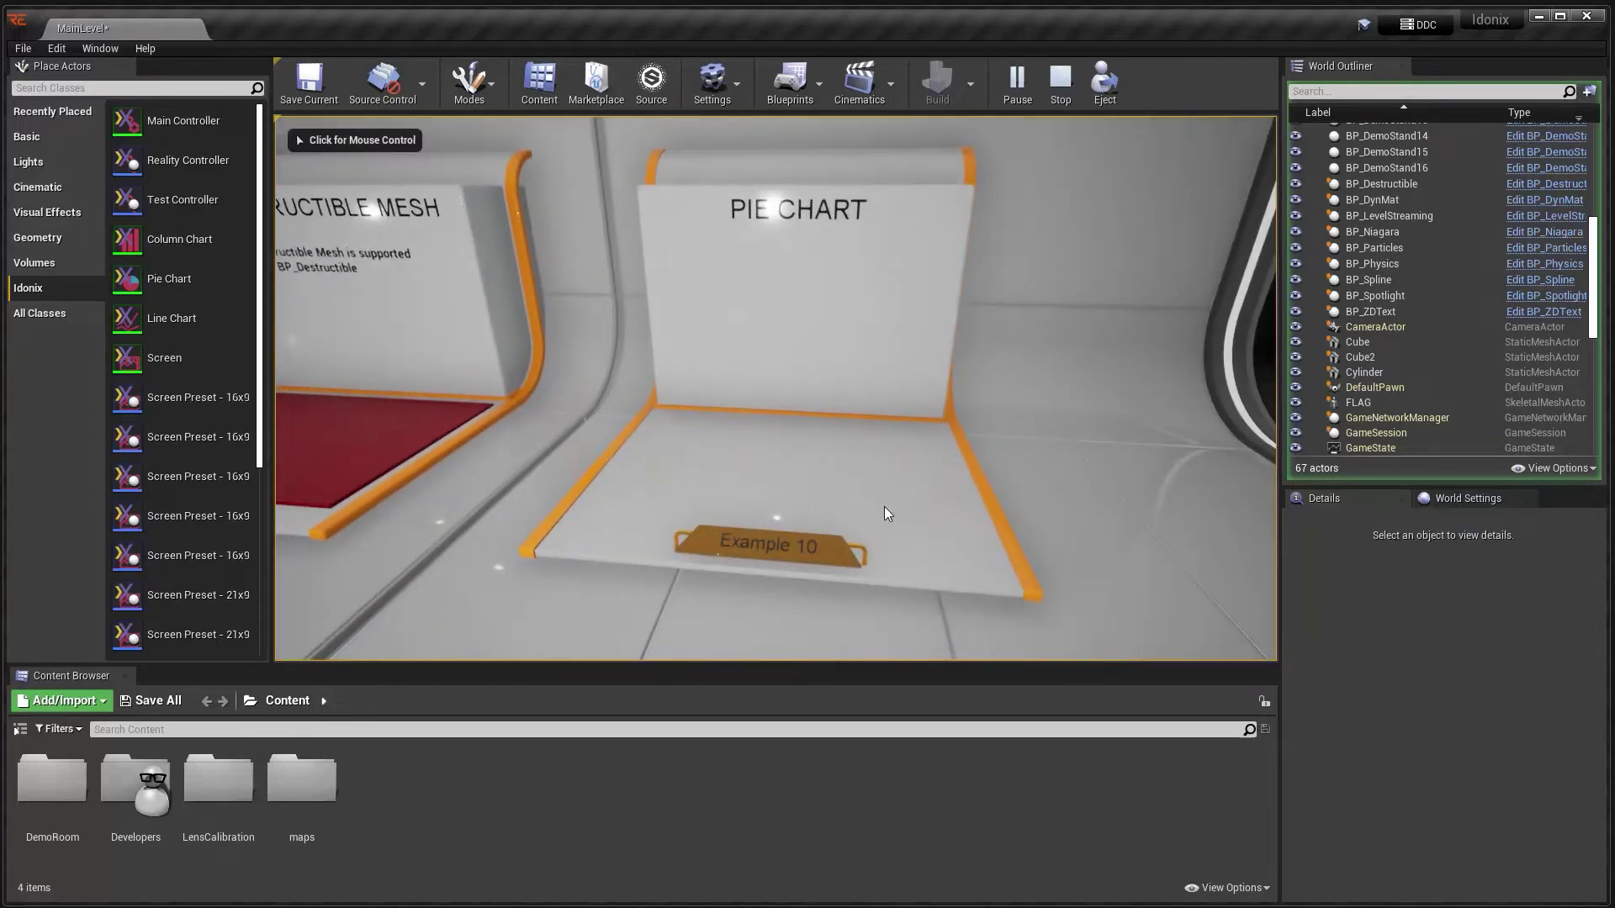
{"action": "left_click", "coordinate": [1051, 75]}
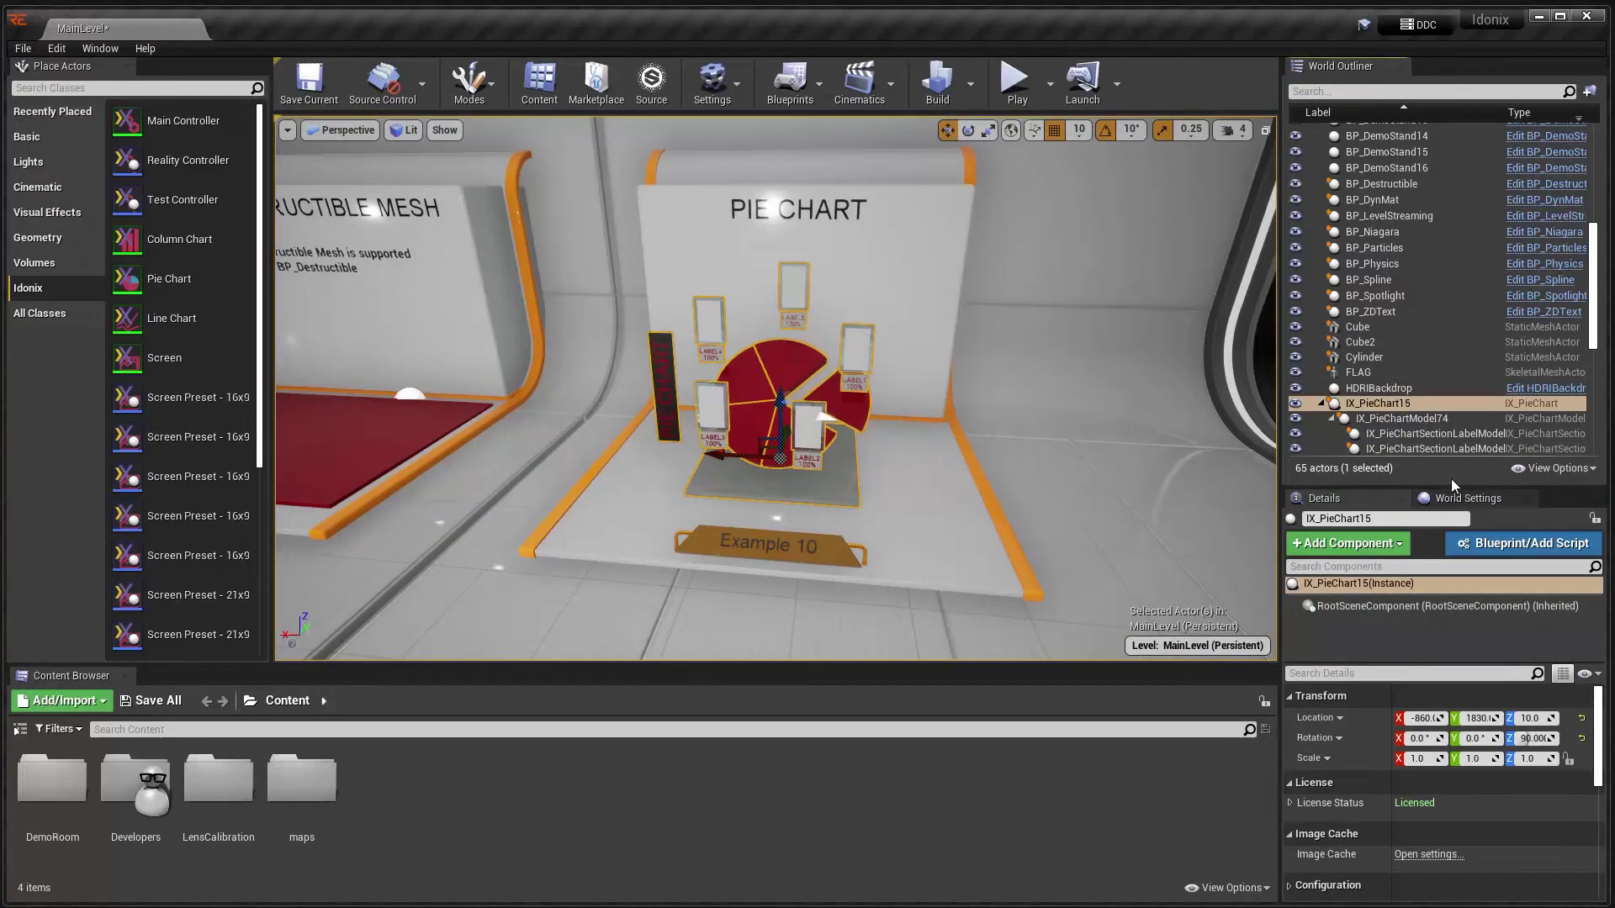
Step: Turn off plinth animation for the pie chart and check the result with a short play session
{"action": "left_click_drag", "start_coordinate": [1442, 485], "coordinate": [1442, 199]}
{"action": "scroll", "coordinate": [1320, 594], "scroll_direction": "down", "scroll_amount": 3}
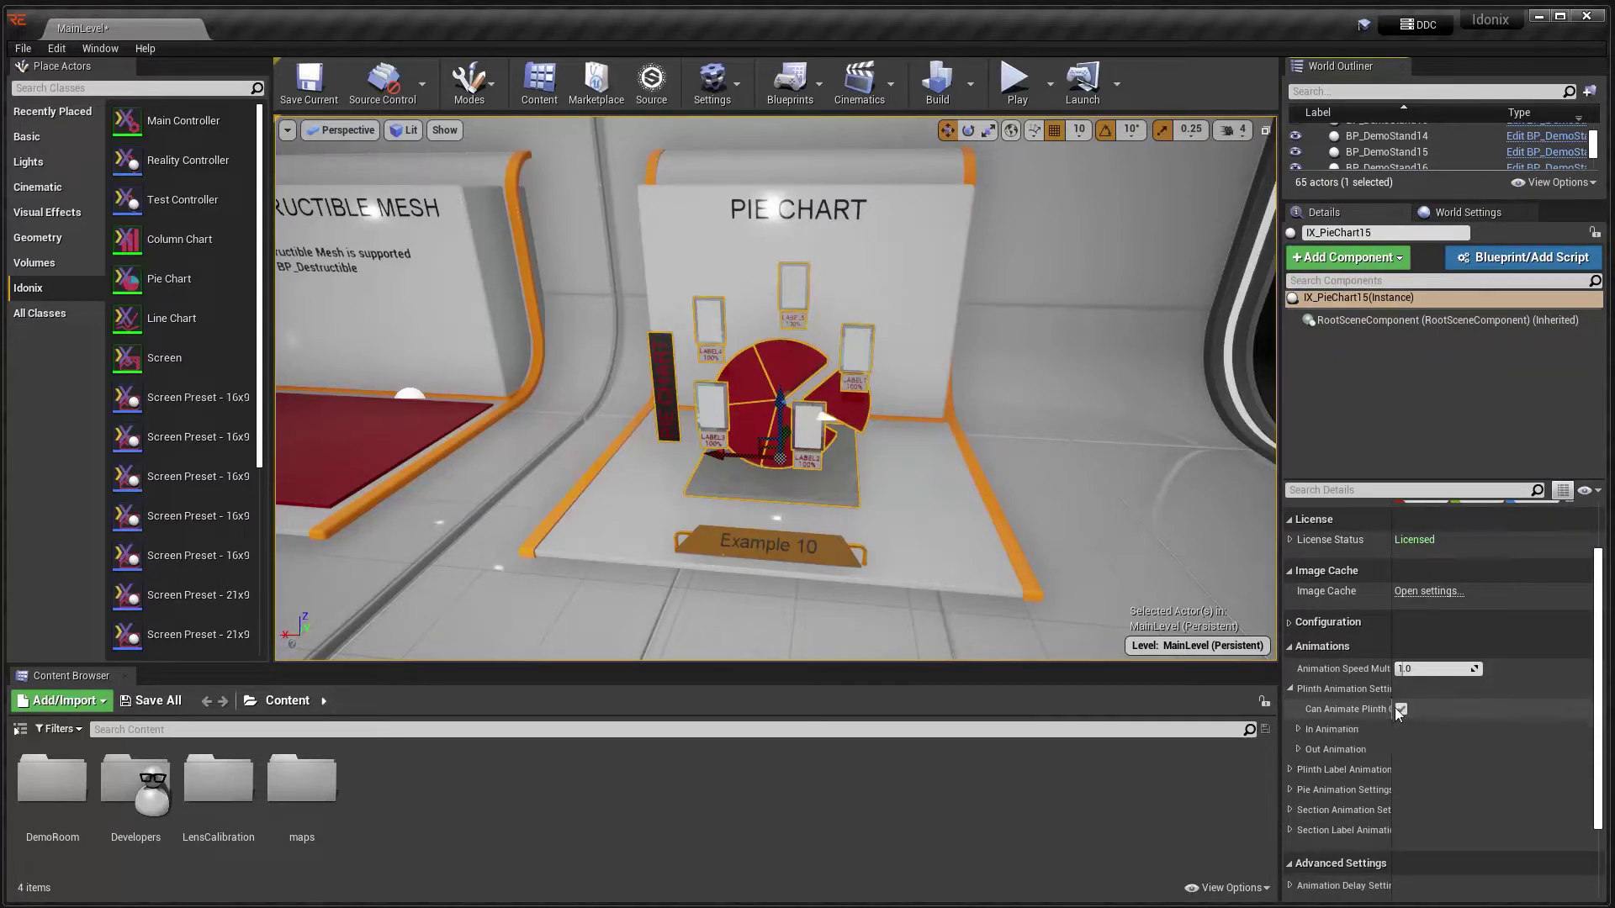
{"action": "left_click", "coordinate": [1402, 709]}
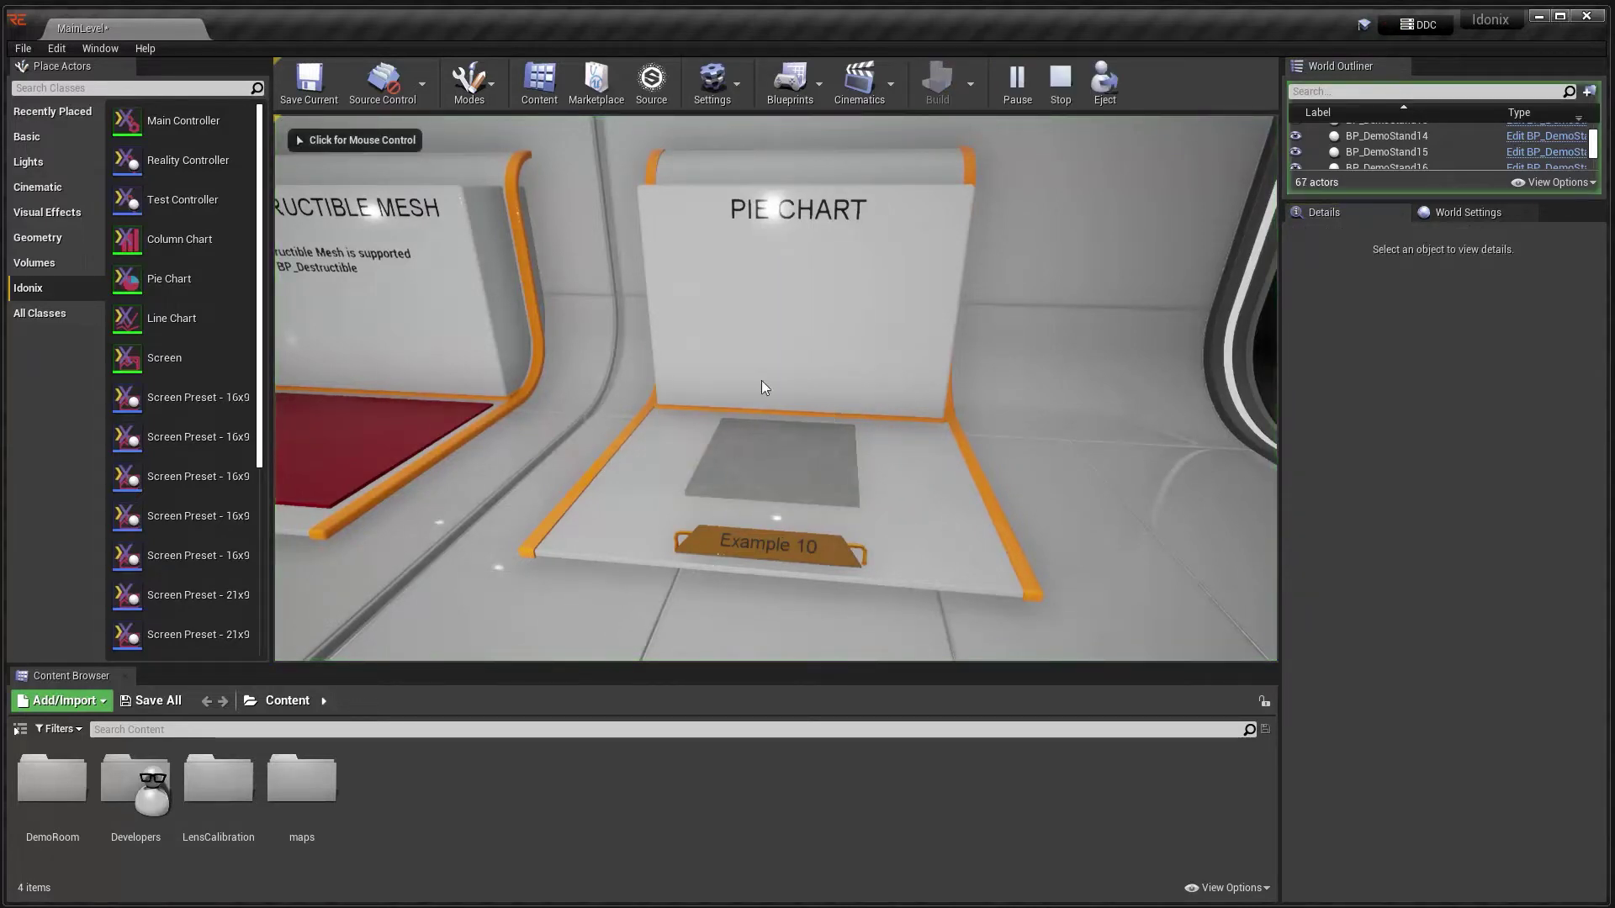
{"action": "left_click", "coordinate": [1060, 80]}
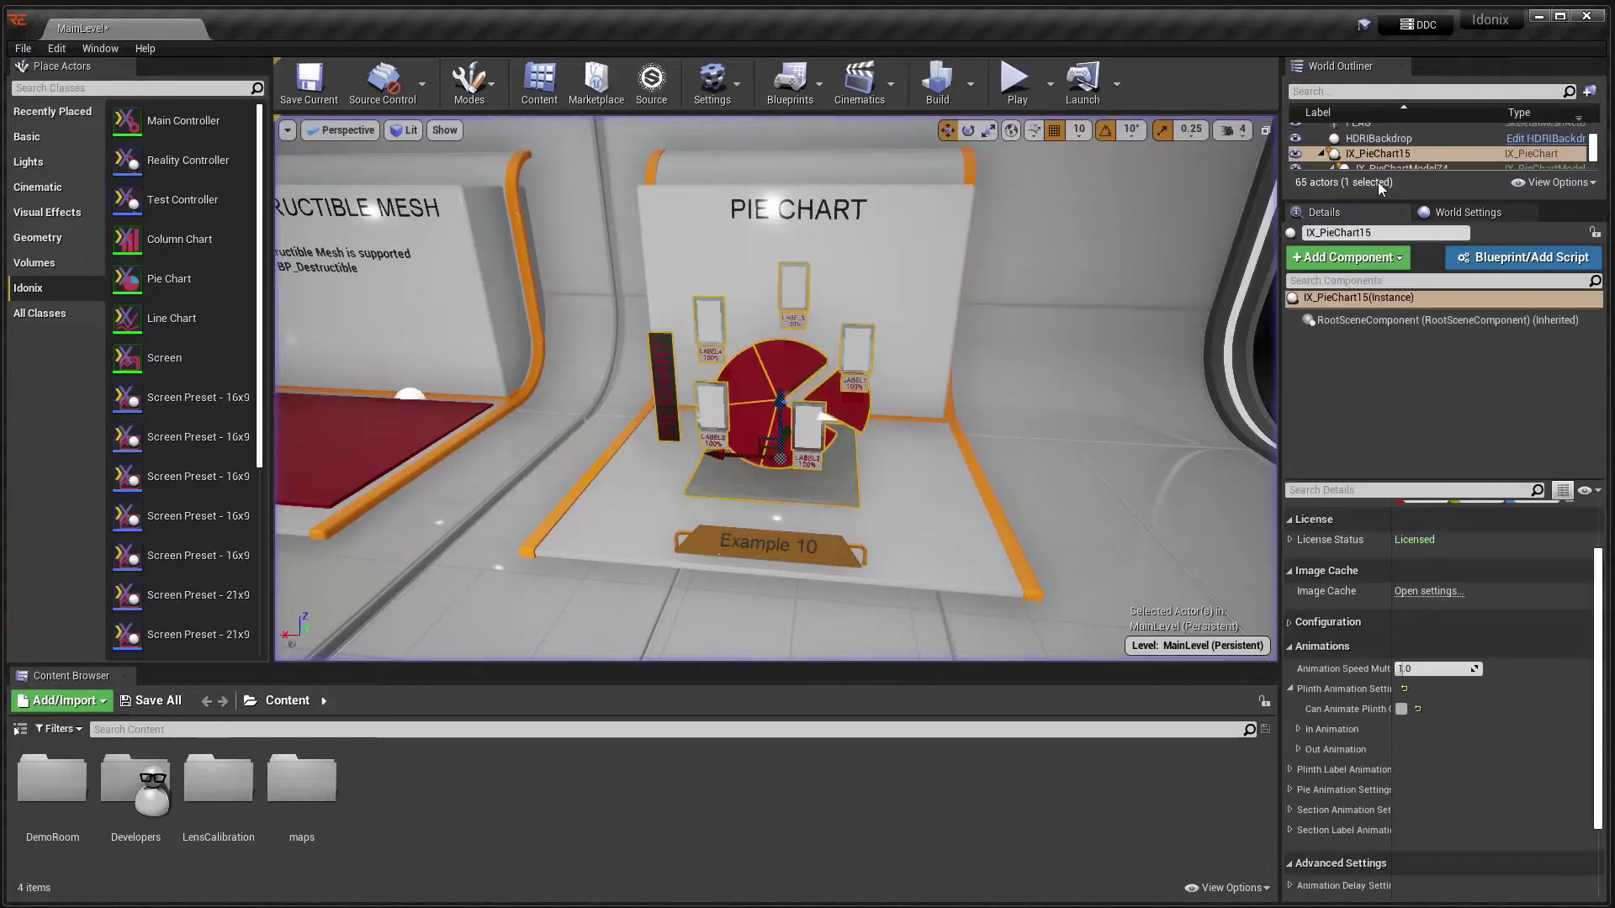
Step: Hide the images on the pie chart's section labels and set their image backdrop shape to None
{"action": "left_click_drag", "start_coordinate": [1378, 199], "coordinate": [1377, 270]}
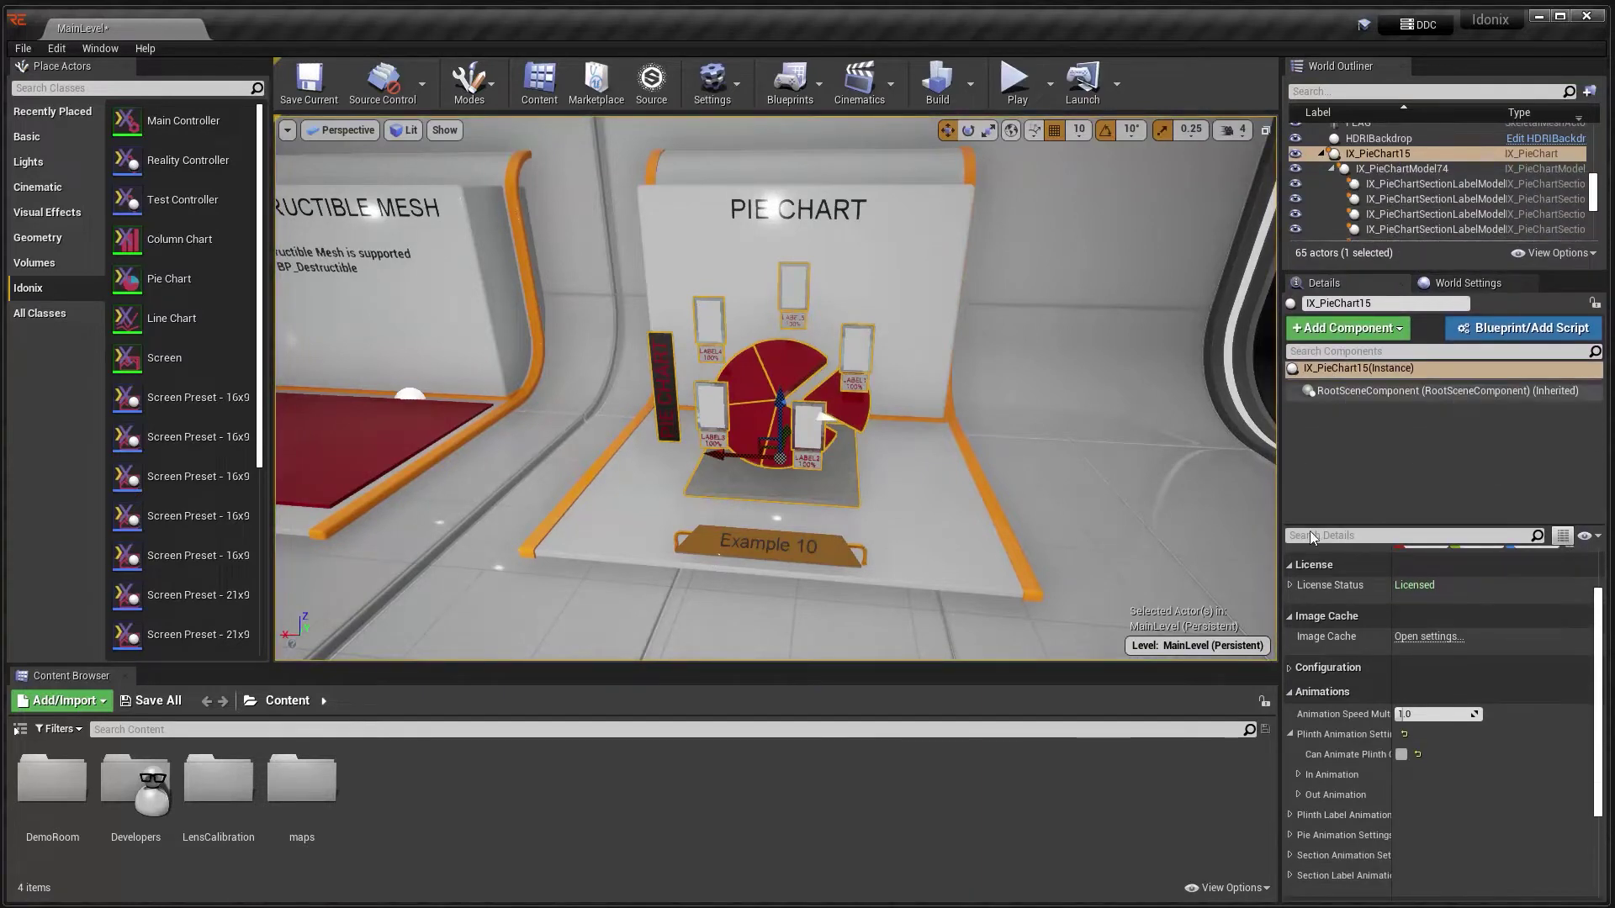
{"action": "scroll", "coordinate": [1412, 765], "scroll_direction": "up", "scroll_amount": 1}
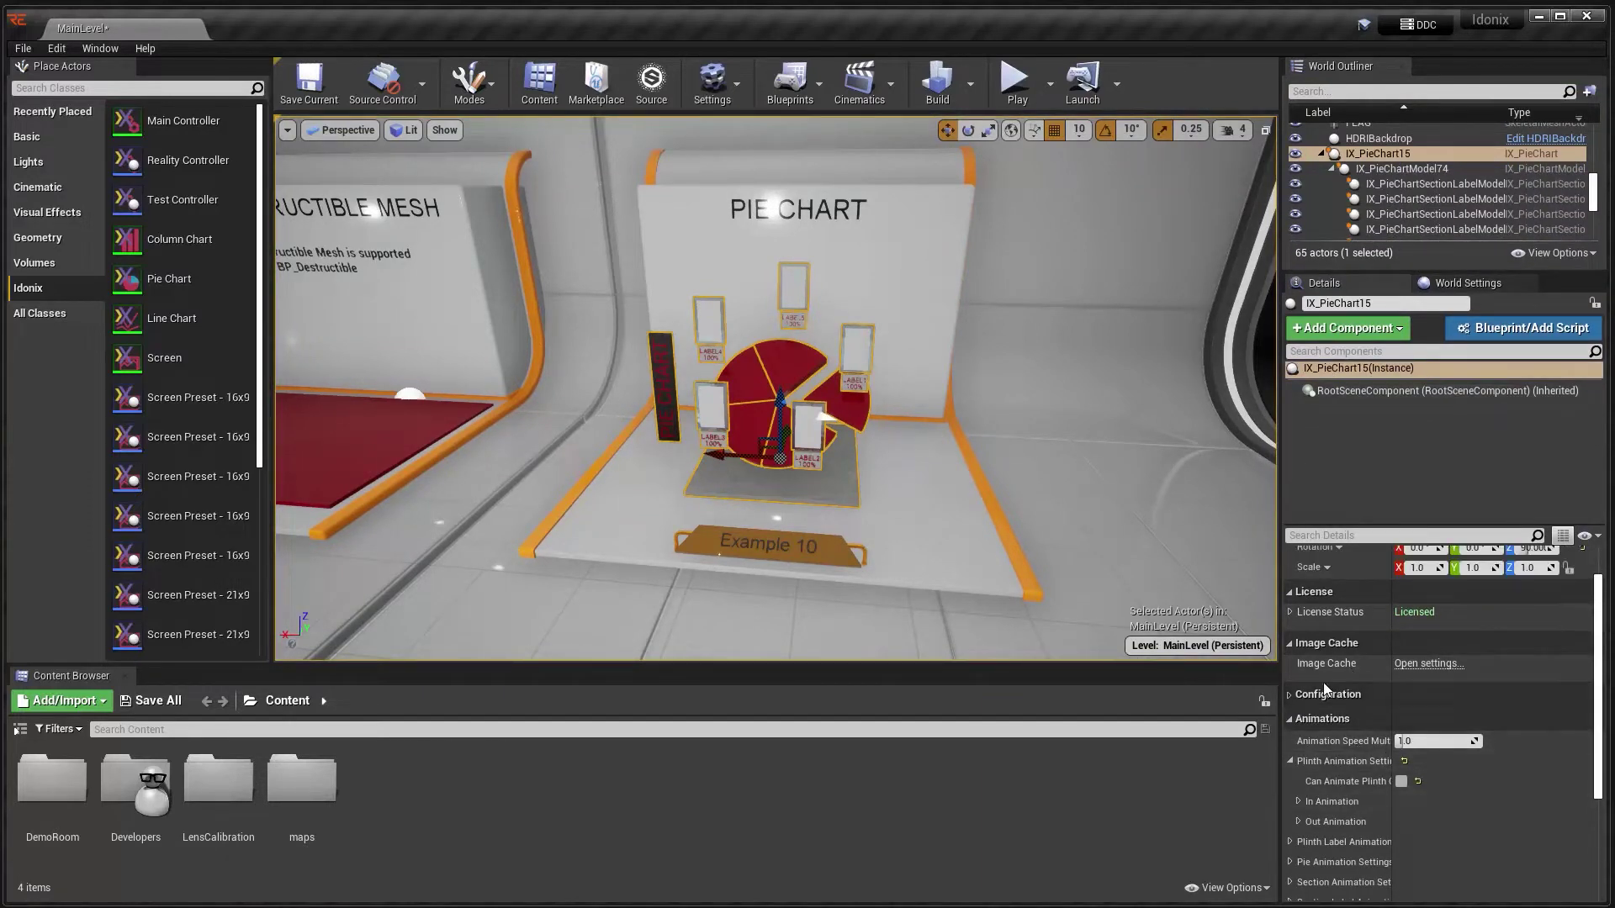
{"action": "left_click", "coordinate": [1290, 693]}
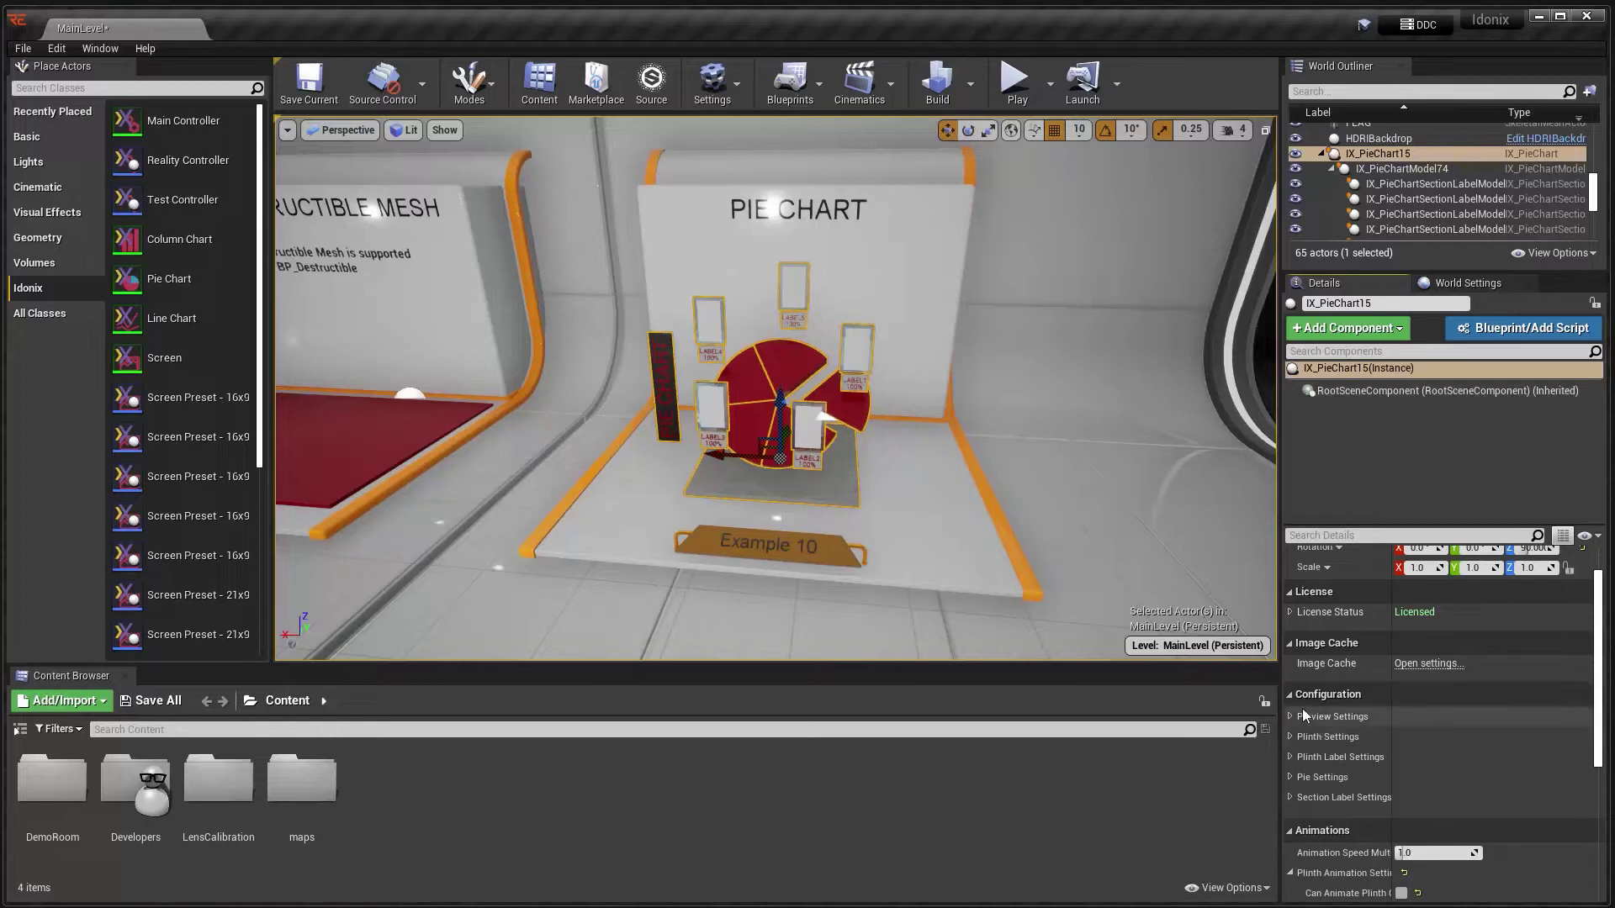
{"action": "right_click_drag", "start_coordinate": [934, 384], "coordinate": [934, 384]}
{"action": "key", "text": "w"}
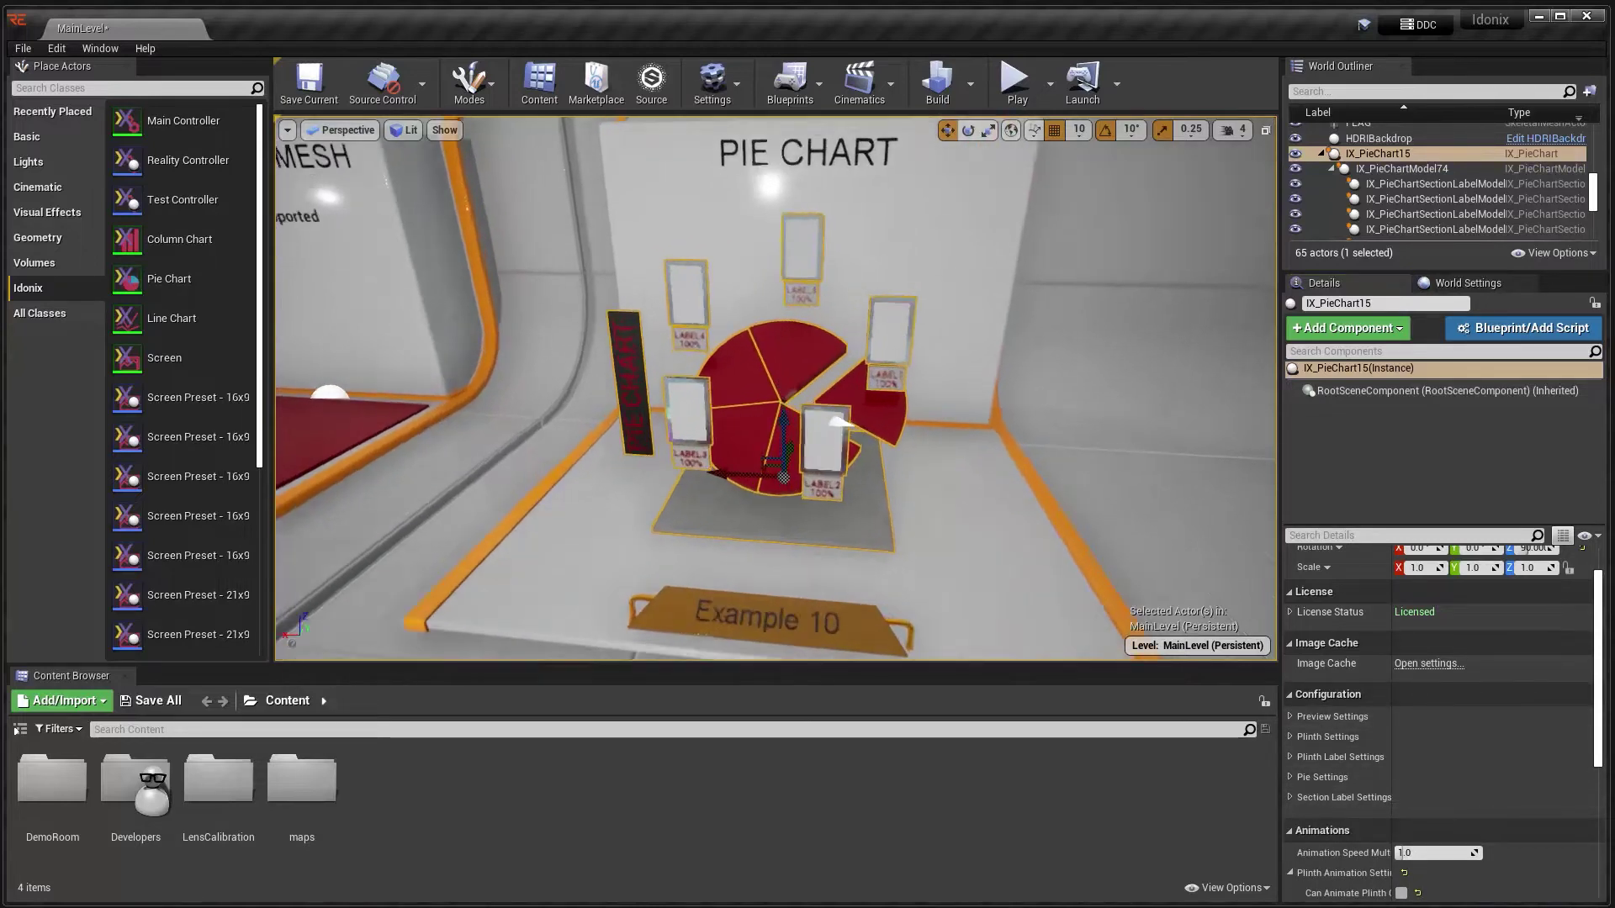
{"action": "scroll", "coordinate": [856, 462], "scroll_direction": "up", "scroll_amount": 3}
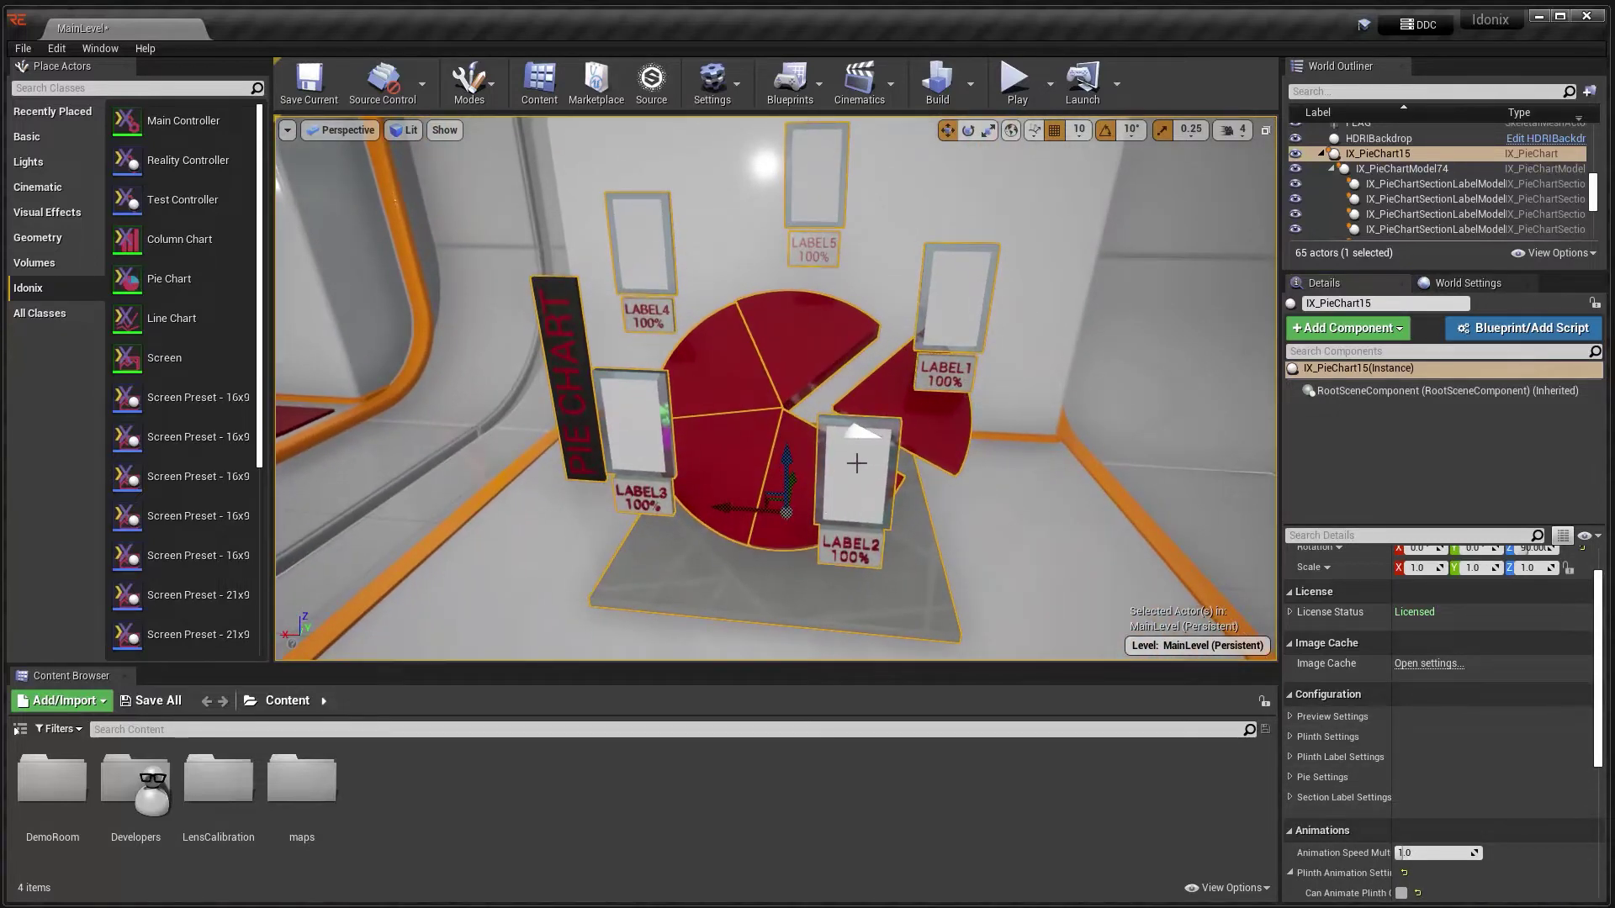
{"action": "left_click", "coordinate": [1290, 798]}
{"action": "scroll", "coordinate": [1360, 733], "scroll_direction": "down", "scroll_amount": 5}
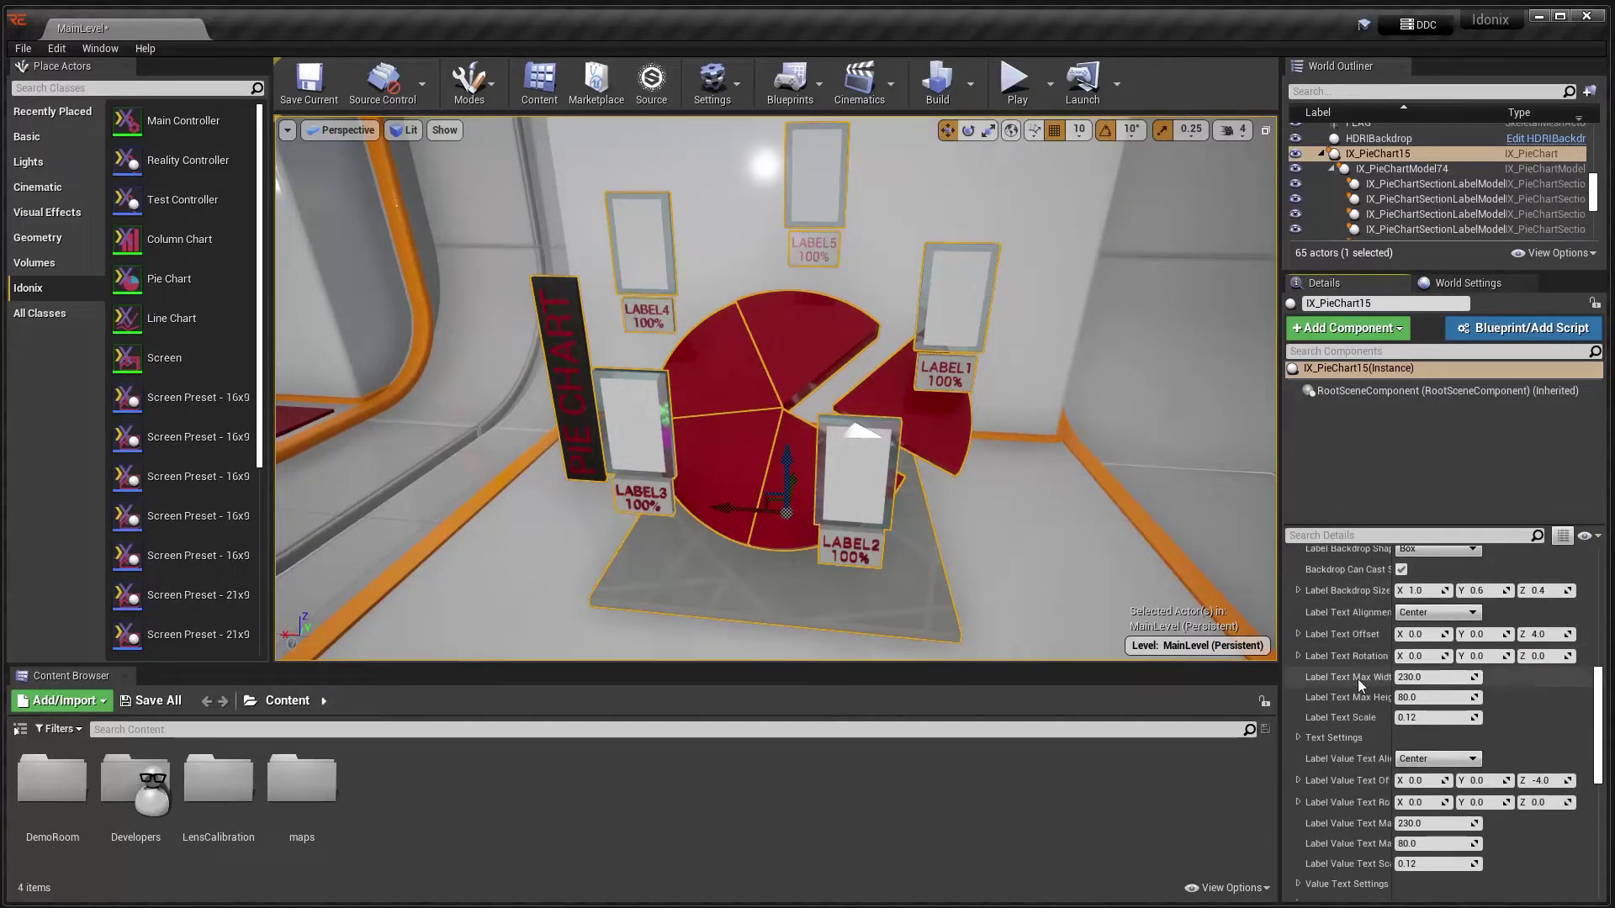
{"action": "left_click", "coordinate": [1297, 844]}
{"action": "scroll", "coordinate": [1344, 713], "scroll_direction": "down", "scroll_amount": 4}
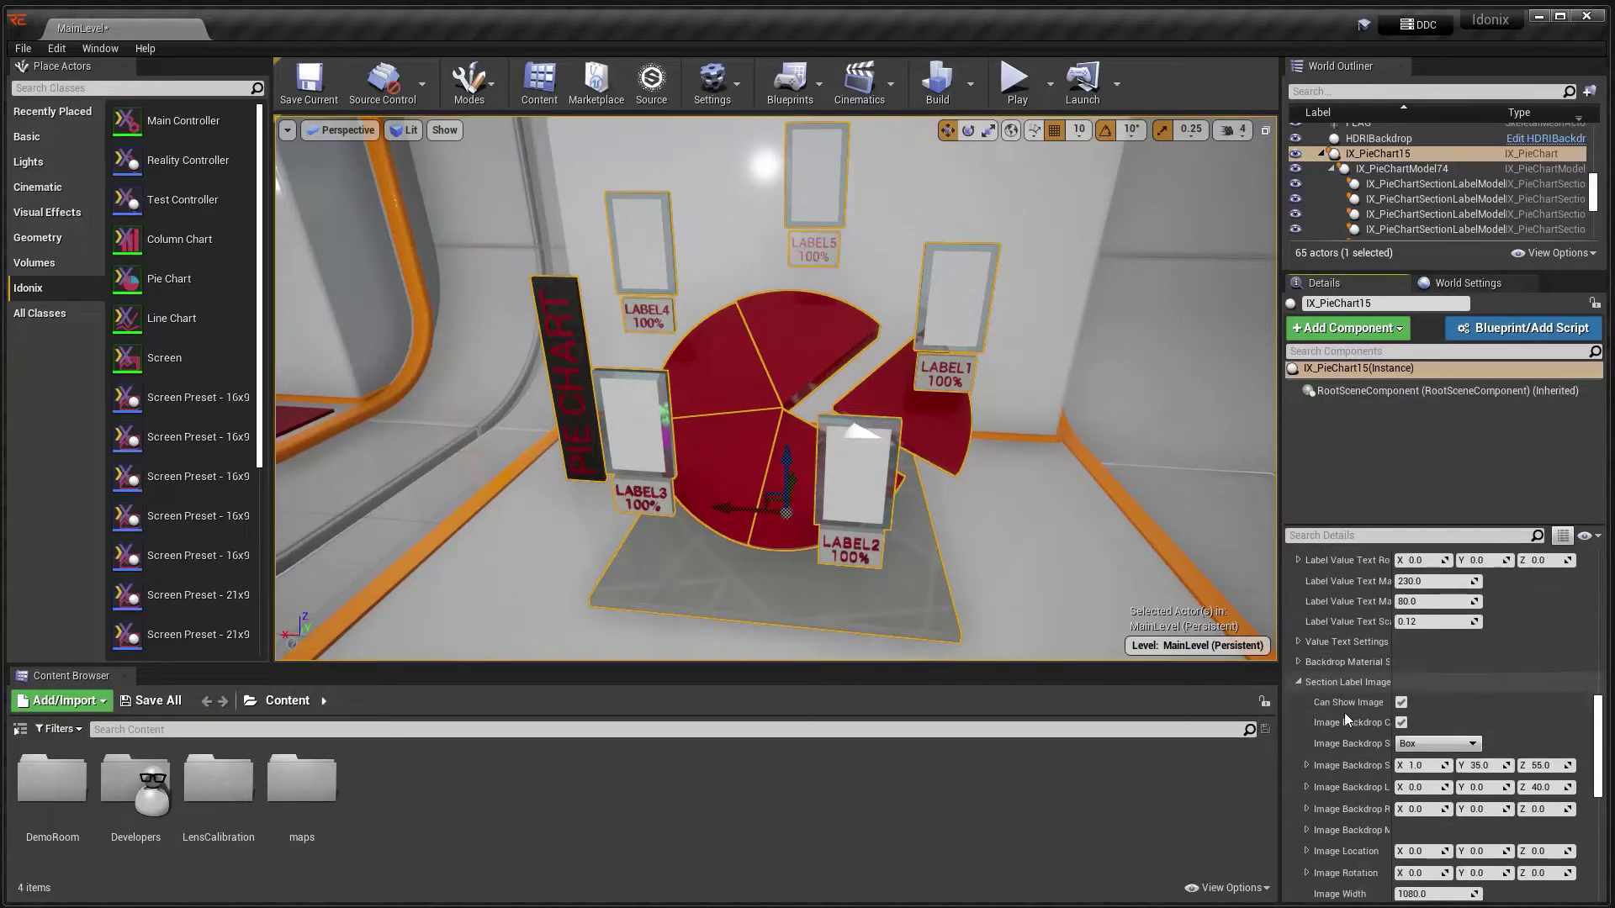
{"action": "left_click", "coordinate": [1401, 675]}
{"action": "left_click", "coordinate": [1422, 716]}
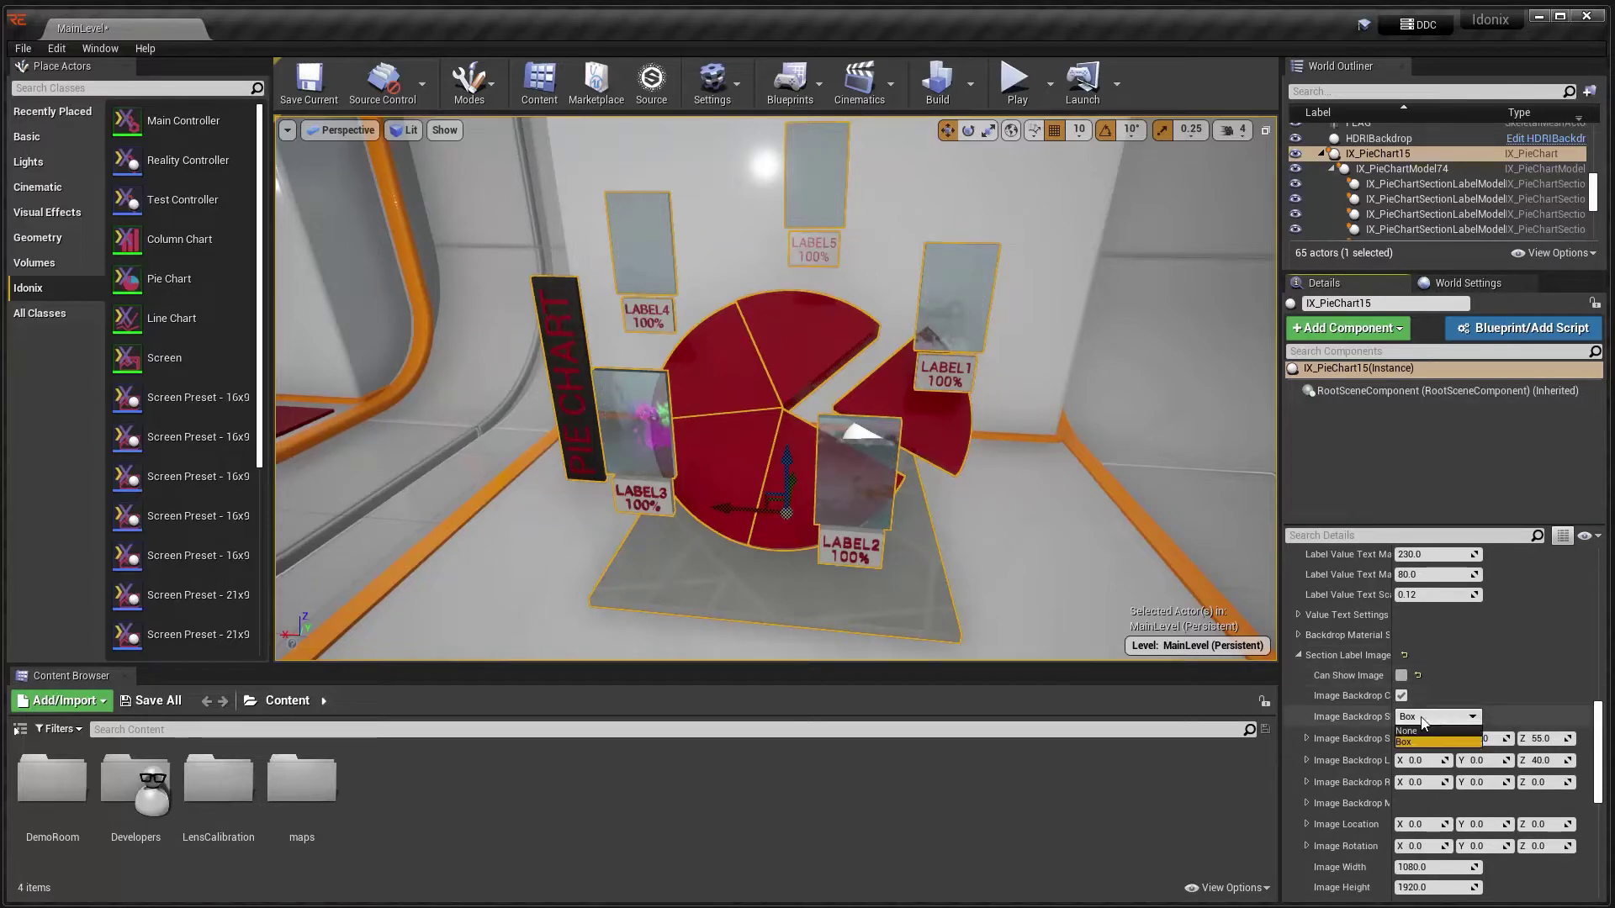
{"action": "left_click", "coordinate": [1416, 731]}
Step: Change the pie chart's plinth shape to Circle
{"action": "scroll", "coordinate": [1426, 748], "scroll_direction": "up", "scroll_amount": 10}
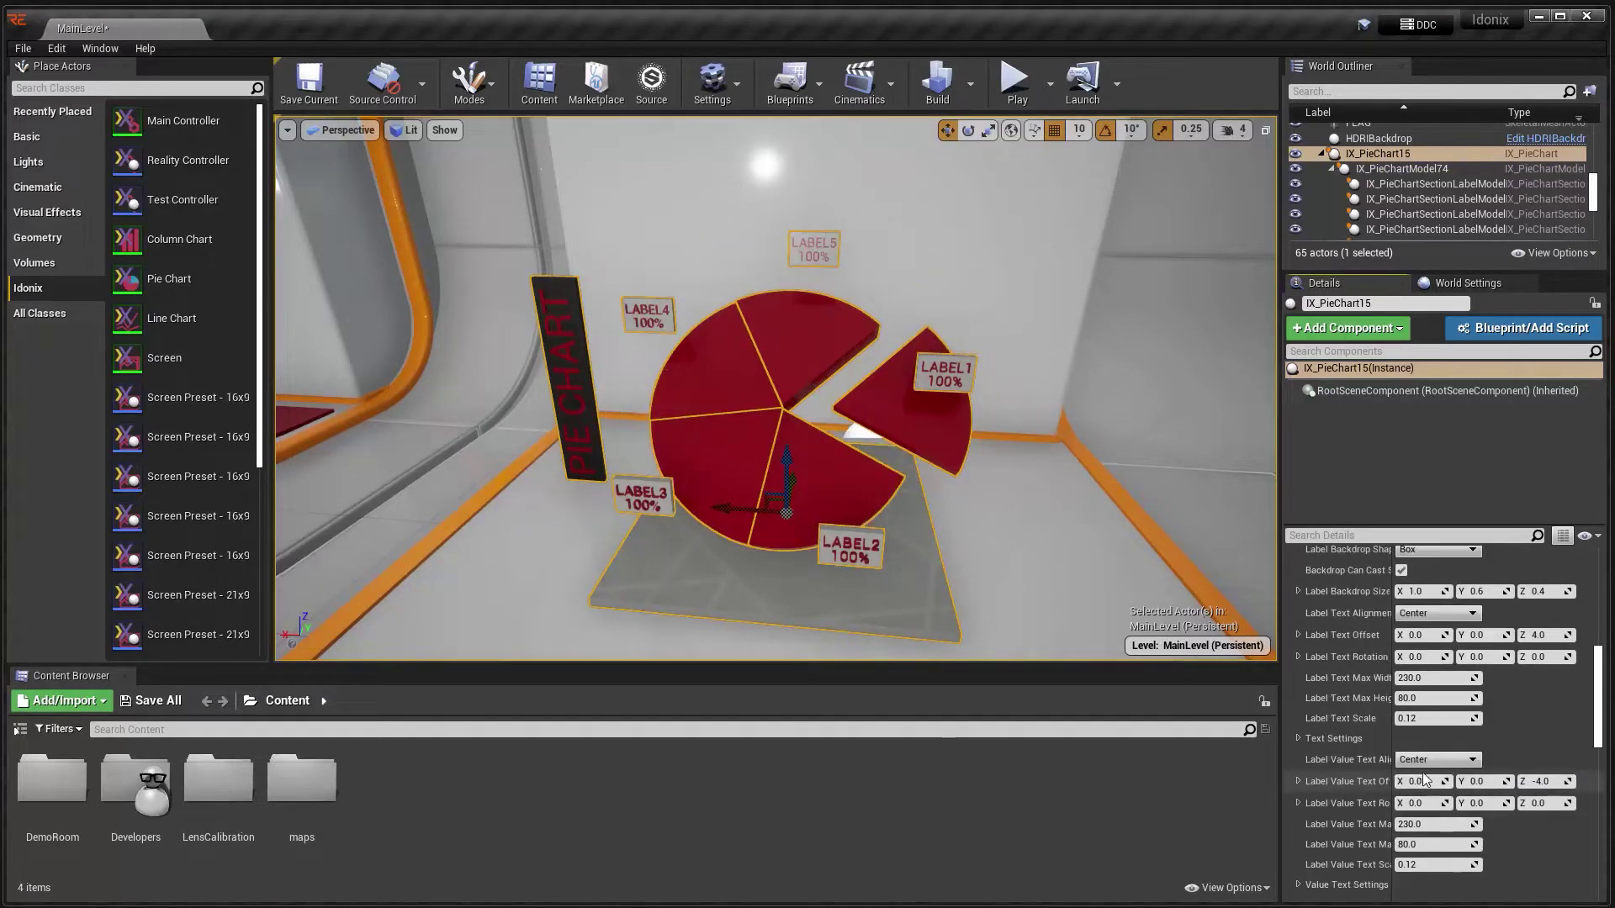
{"action": "left_click", "coordinate": [1291, 786]}
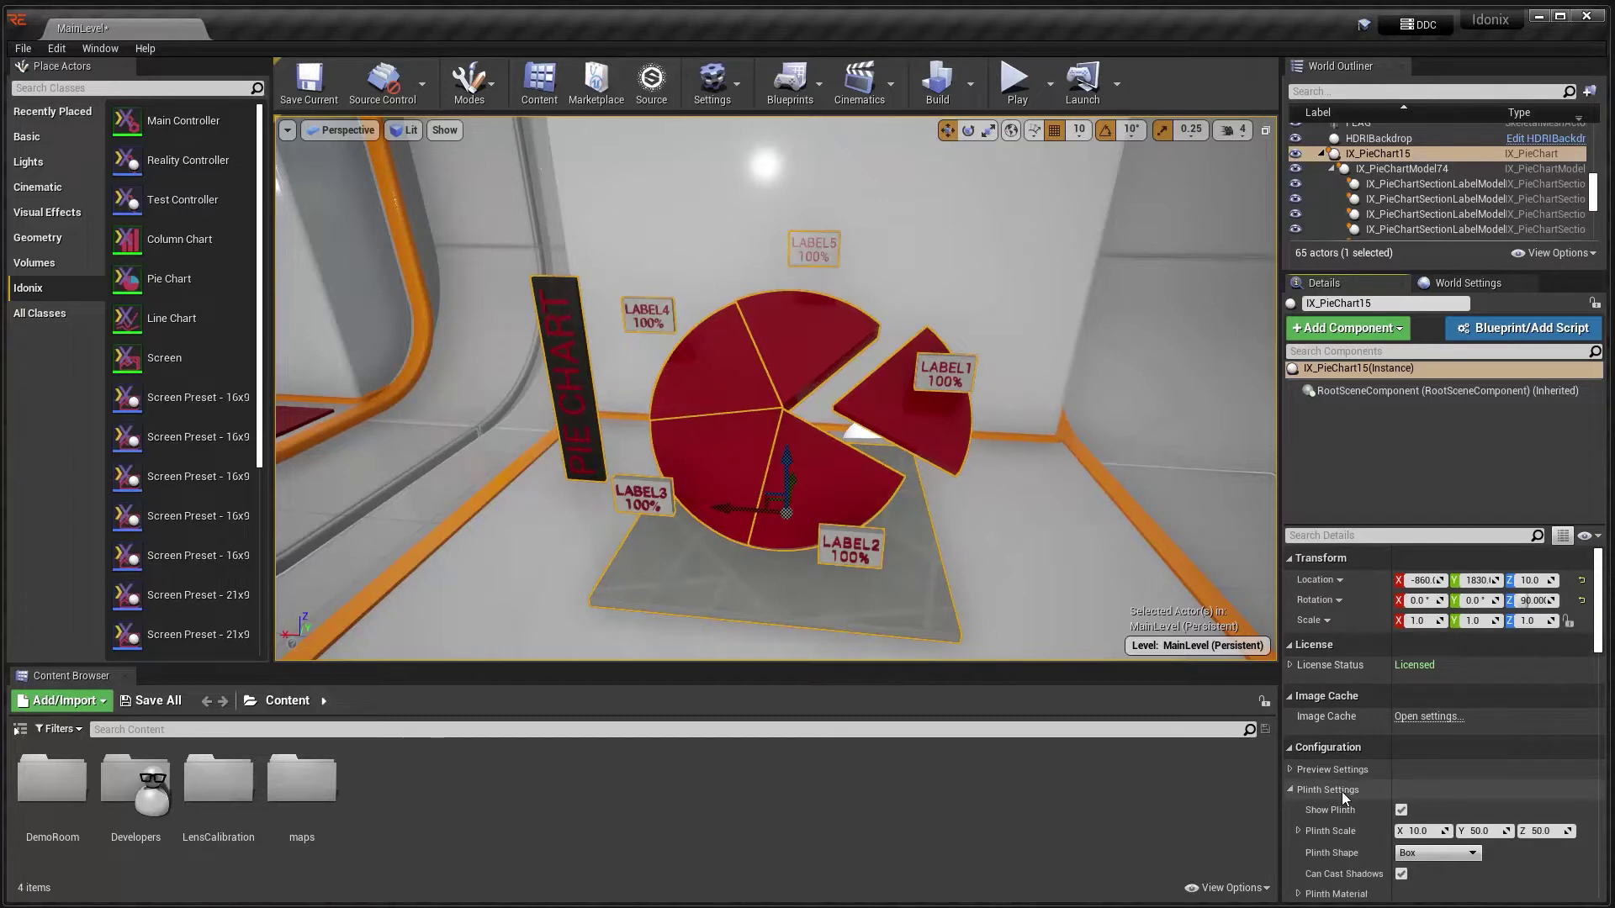
{"action": "scroll", "coordinate": [1341, 791], "scroll_direction": "down", "scroll_amount": 2}
{"action": "left_click", "coordinate": [1429, 747]}
{"action": "left_click", "coordinate": [1412, 769]}
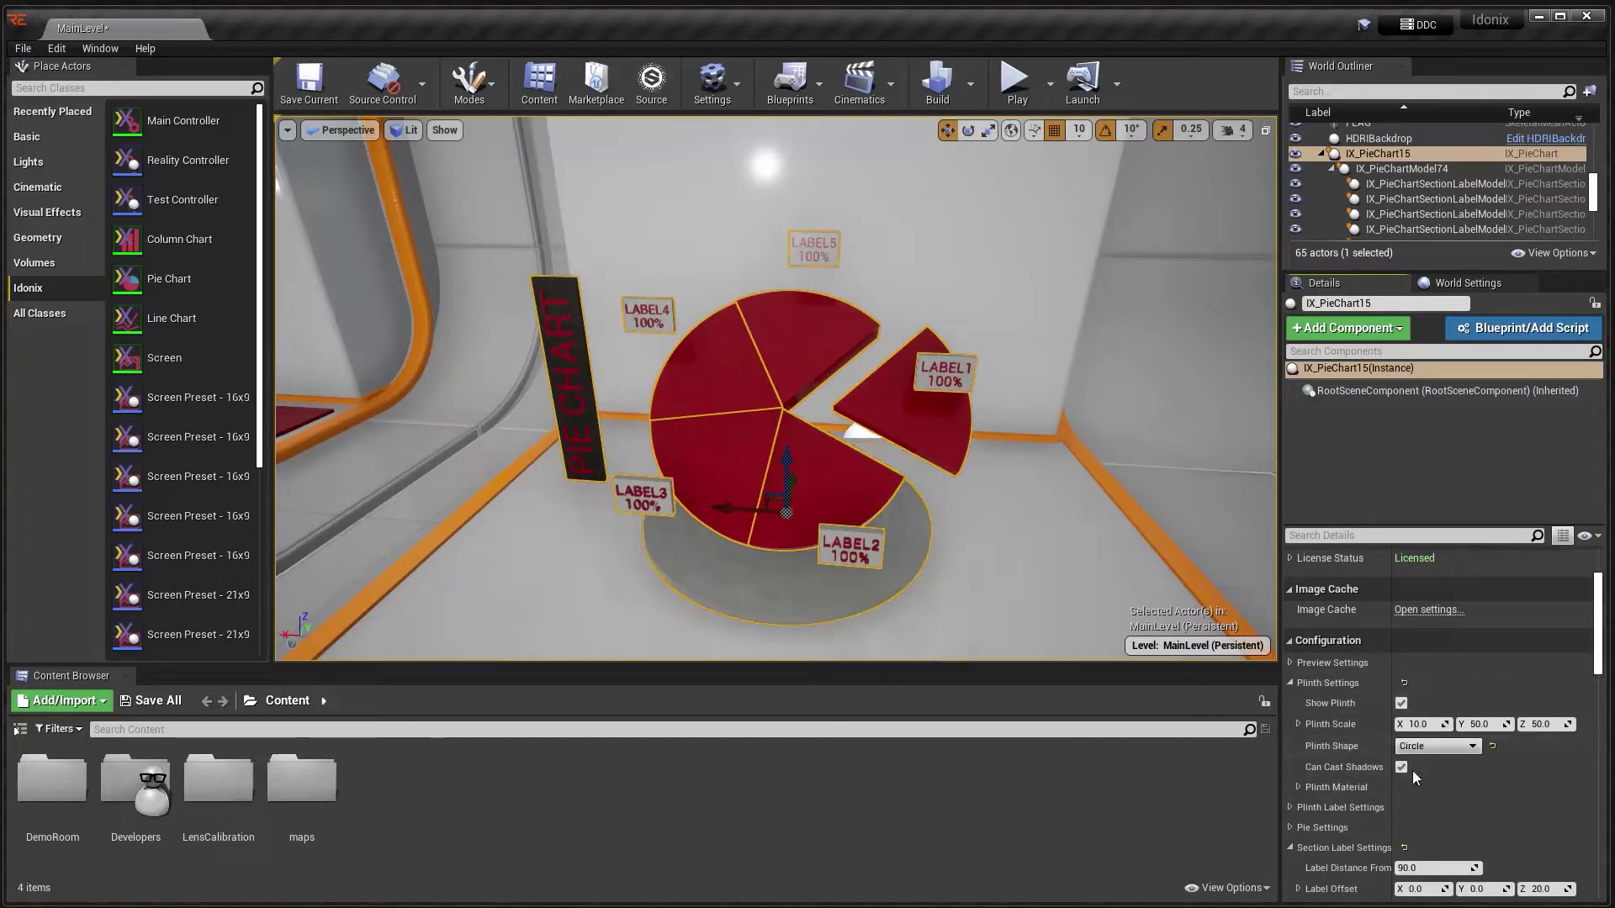
{"action": "left_click", "coordinate": [1290, 683]}
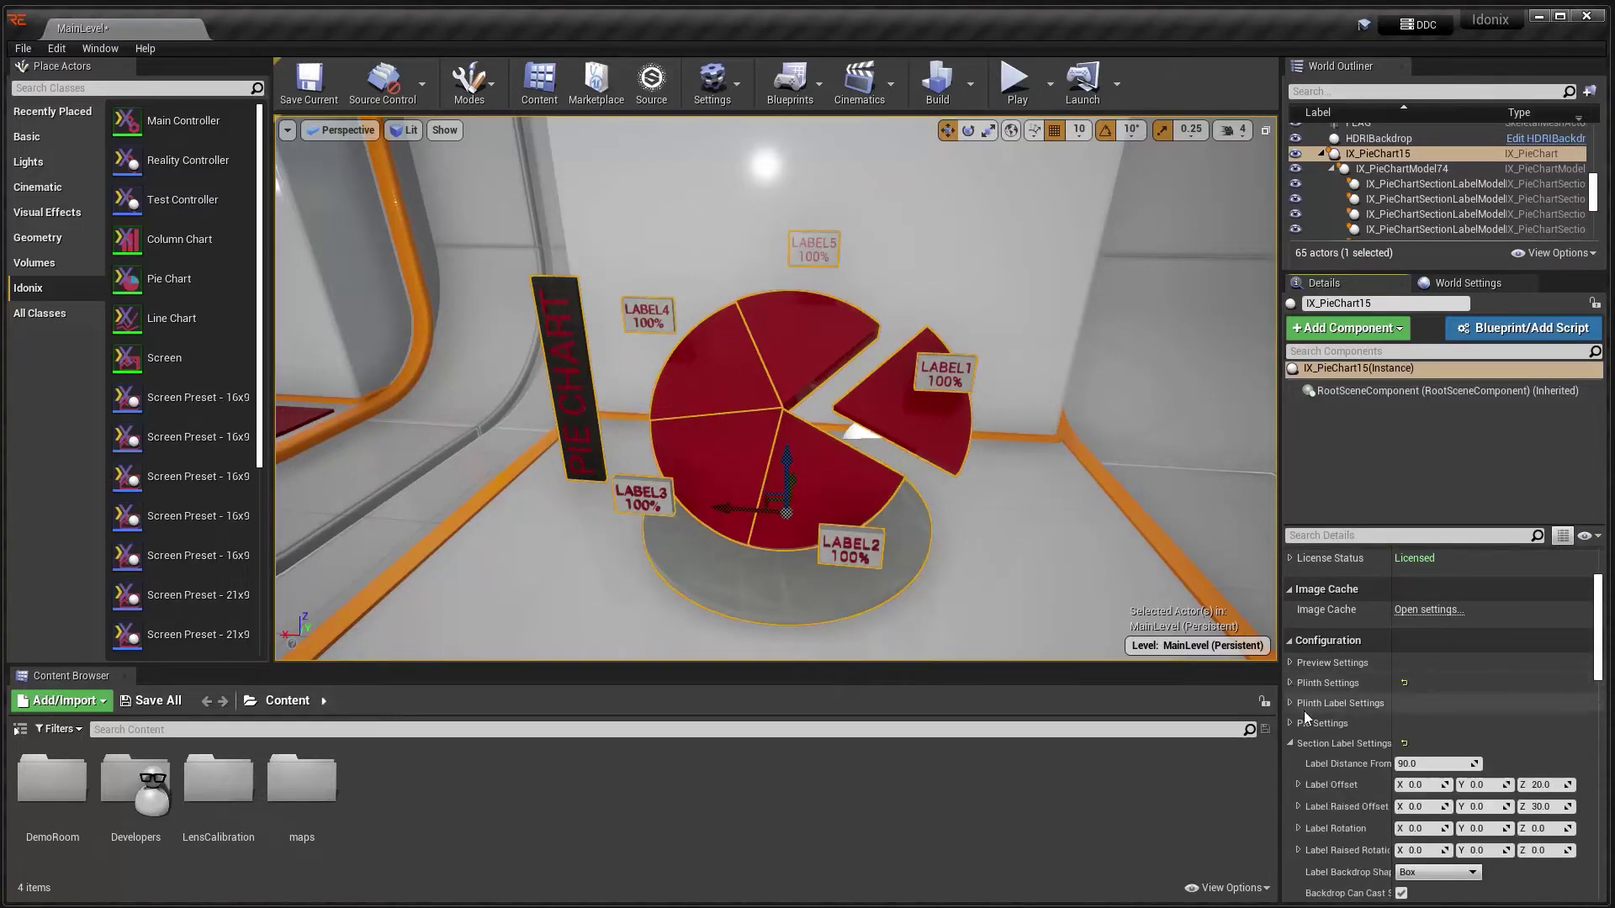
Step: Set the pie's hole radius to 0.5 to turn it into a ring
{"action": "left_click", "coordinate": [1291, 724]}
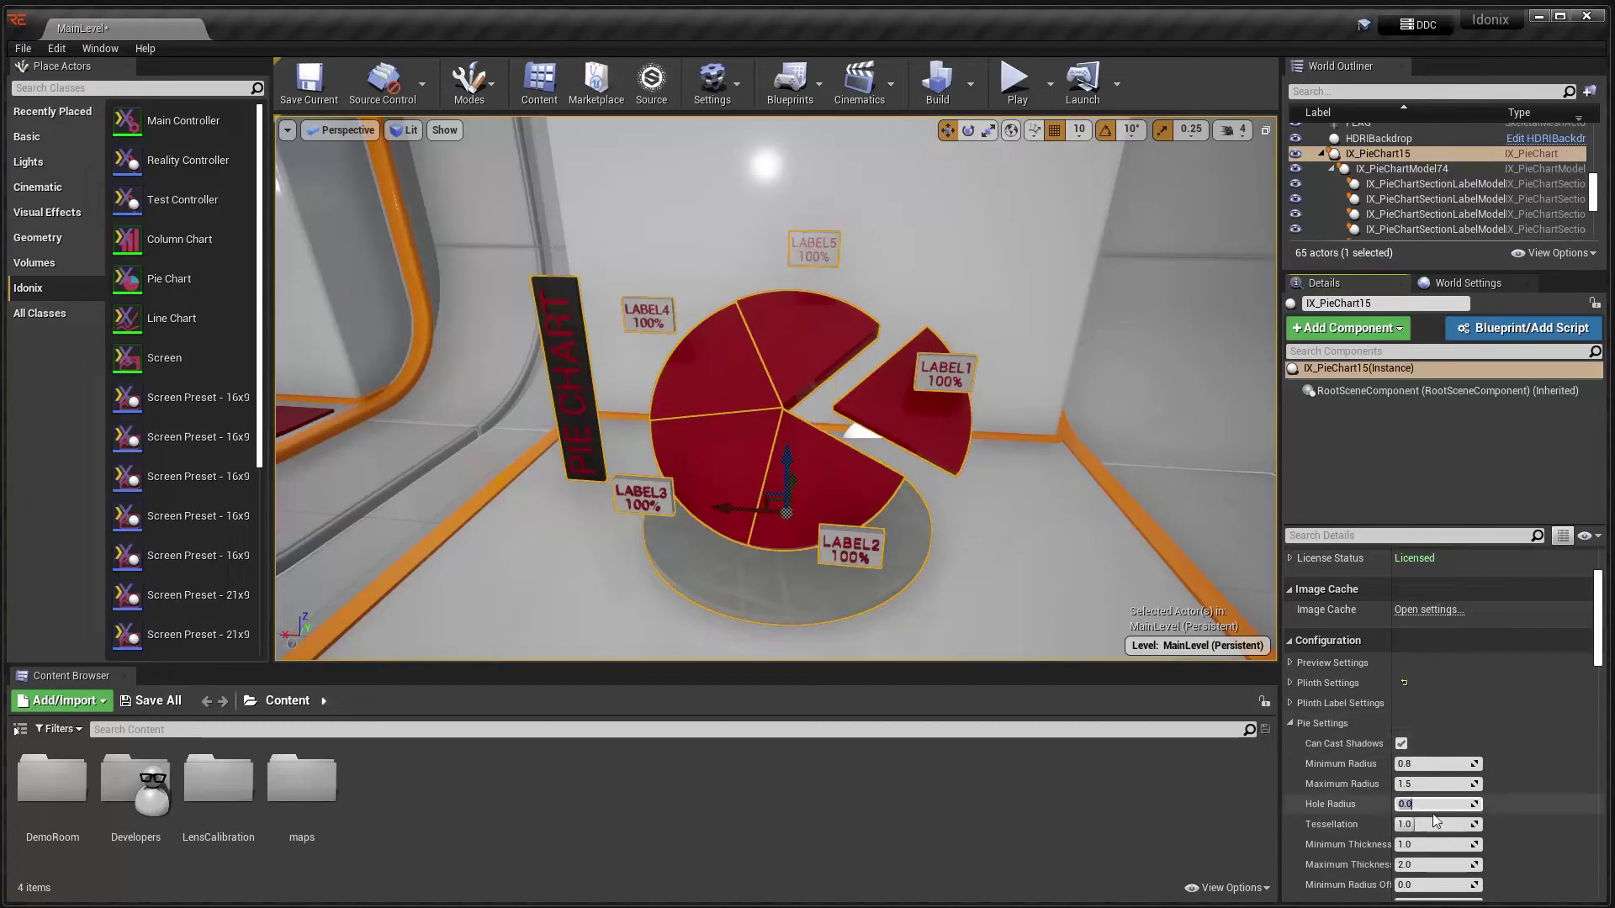
{"action": "key", "text": "Return"}
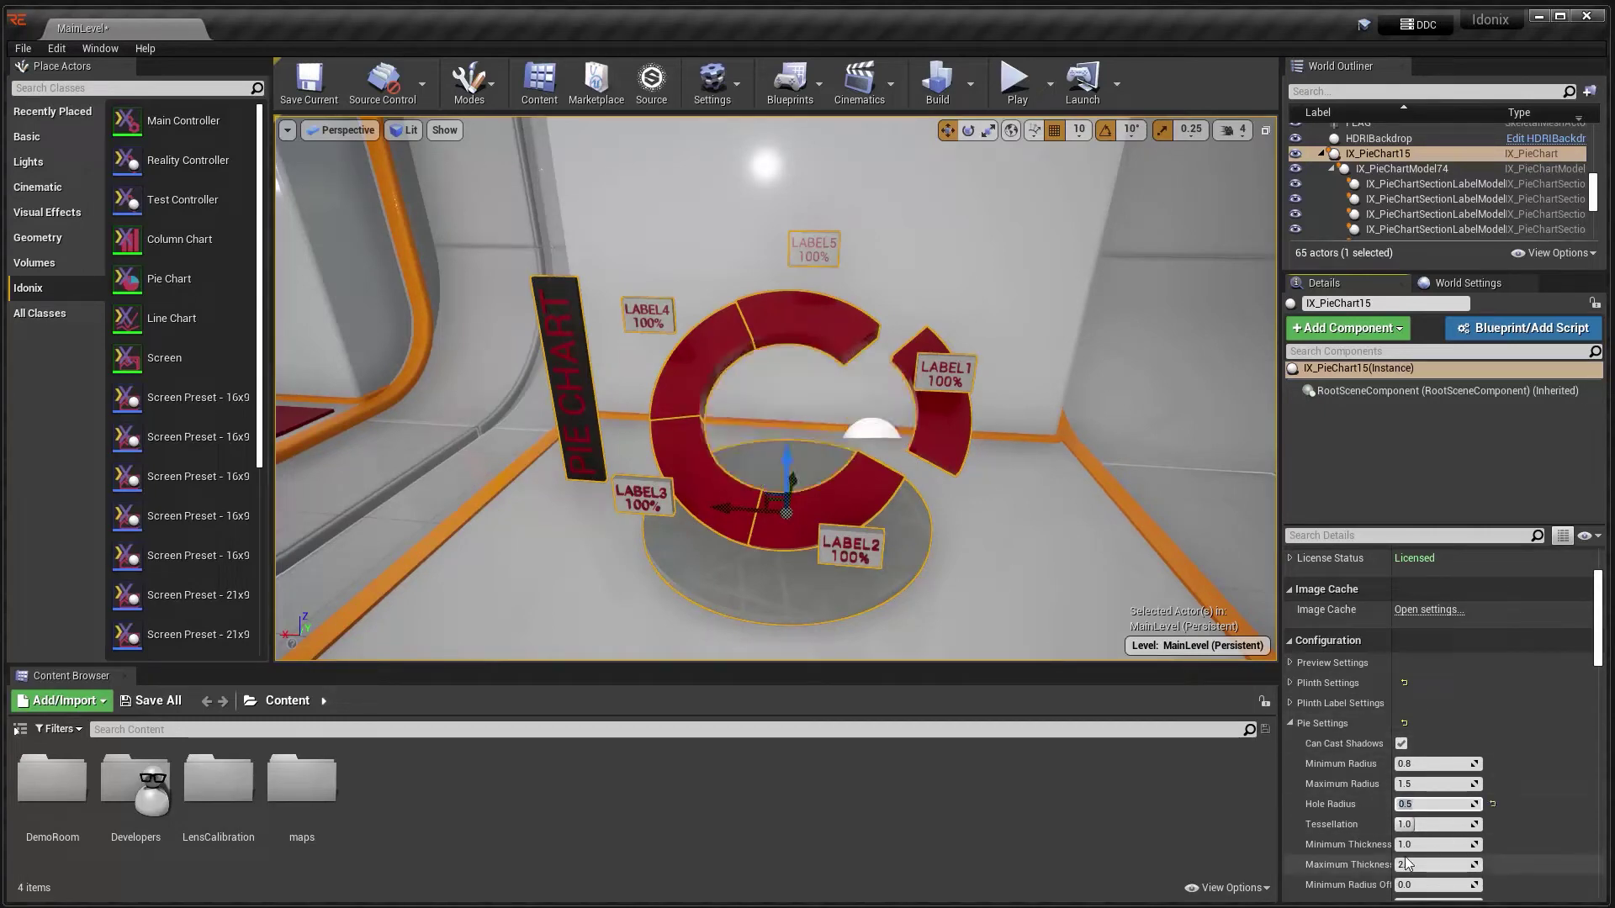
{"action": "key", "text": "s"}
{"action": "right_click_drag", "start_coordinate": [1125, 422], "coordinate": [1087, 372]}
{"action": "scroll", "coordinate": [992, 269], "scroll_direction": "up", "scroll_amount": 2}
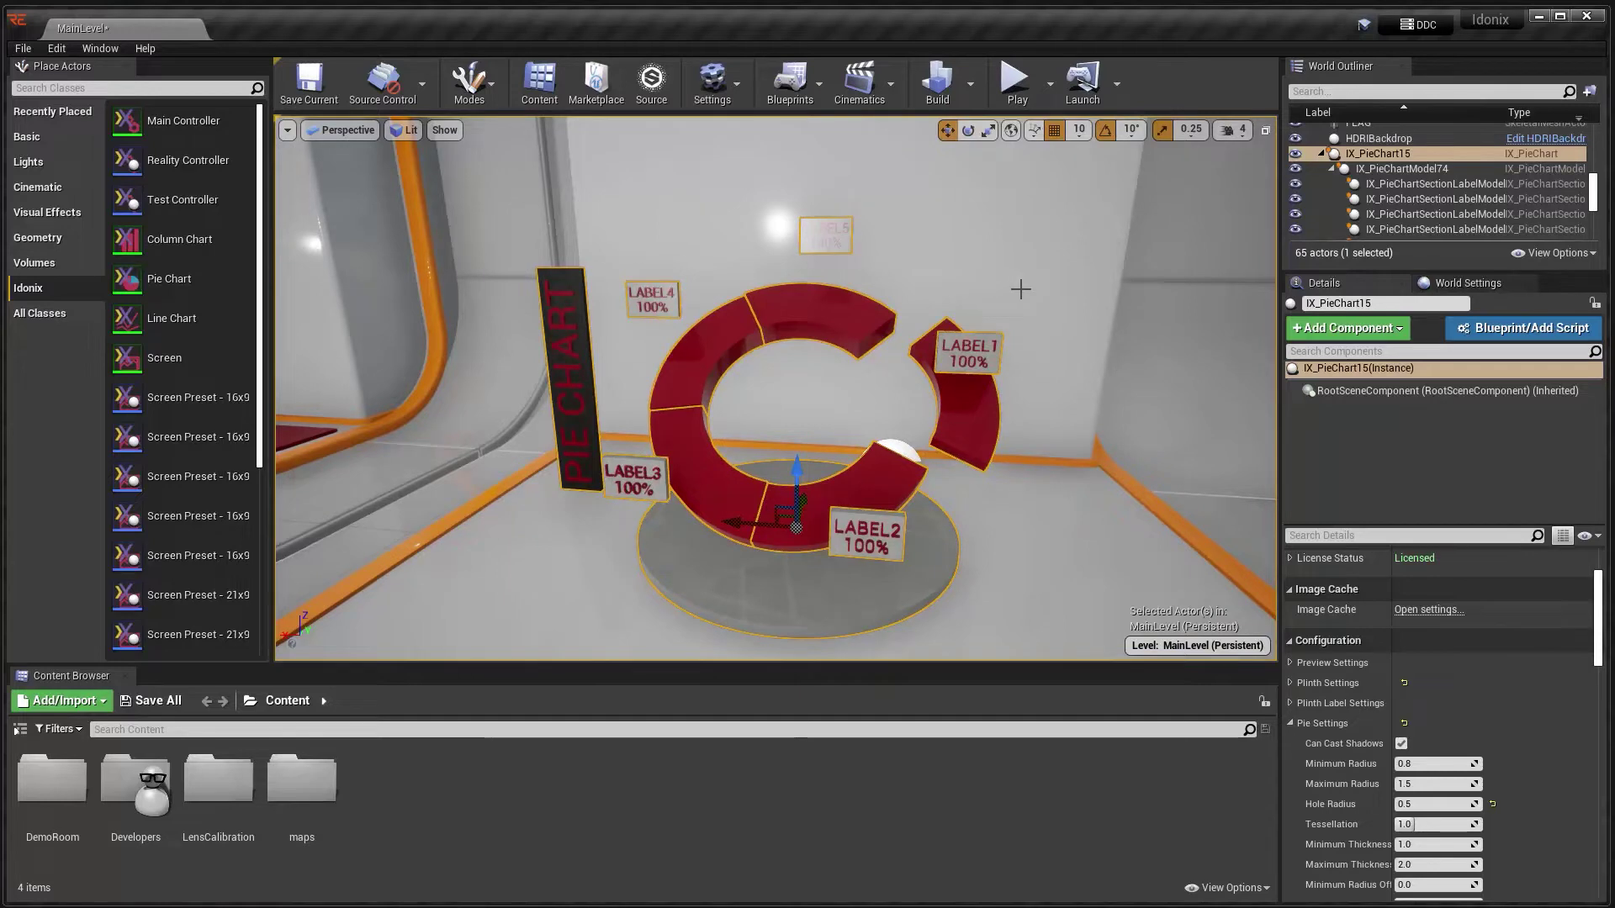
Step: Place an Idonix Reality Controller actor on the stand floor beside the pie chart
{"action": "scroll", "coordinate": [1065, 313], "scroll_direction": "down", "scroll_amount": 3}
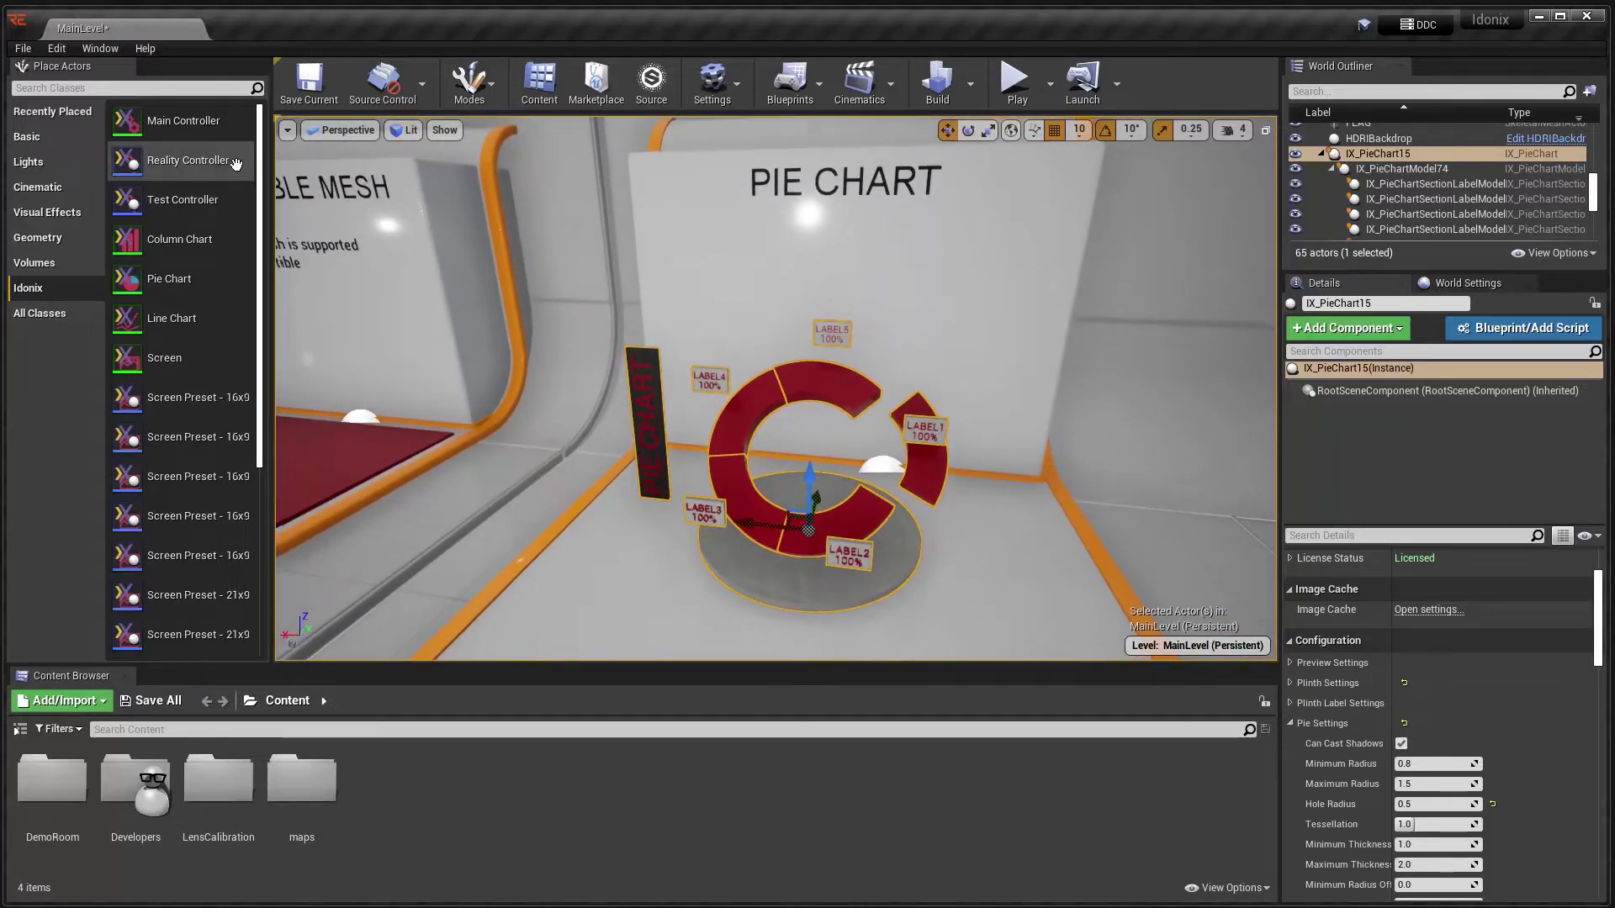
{"action": "left_click_drag", "start_coordinate": [231, 160], "coordinate": [611, 578]}
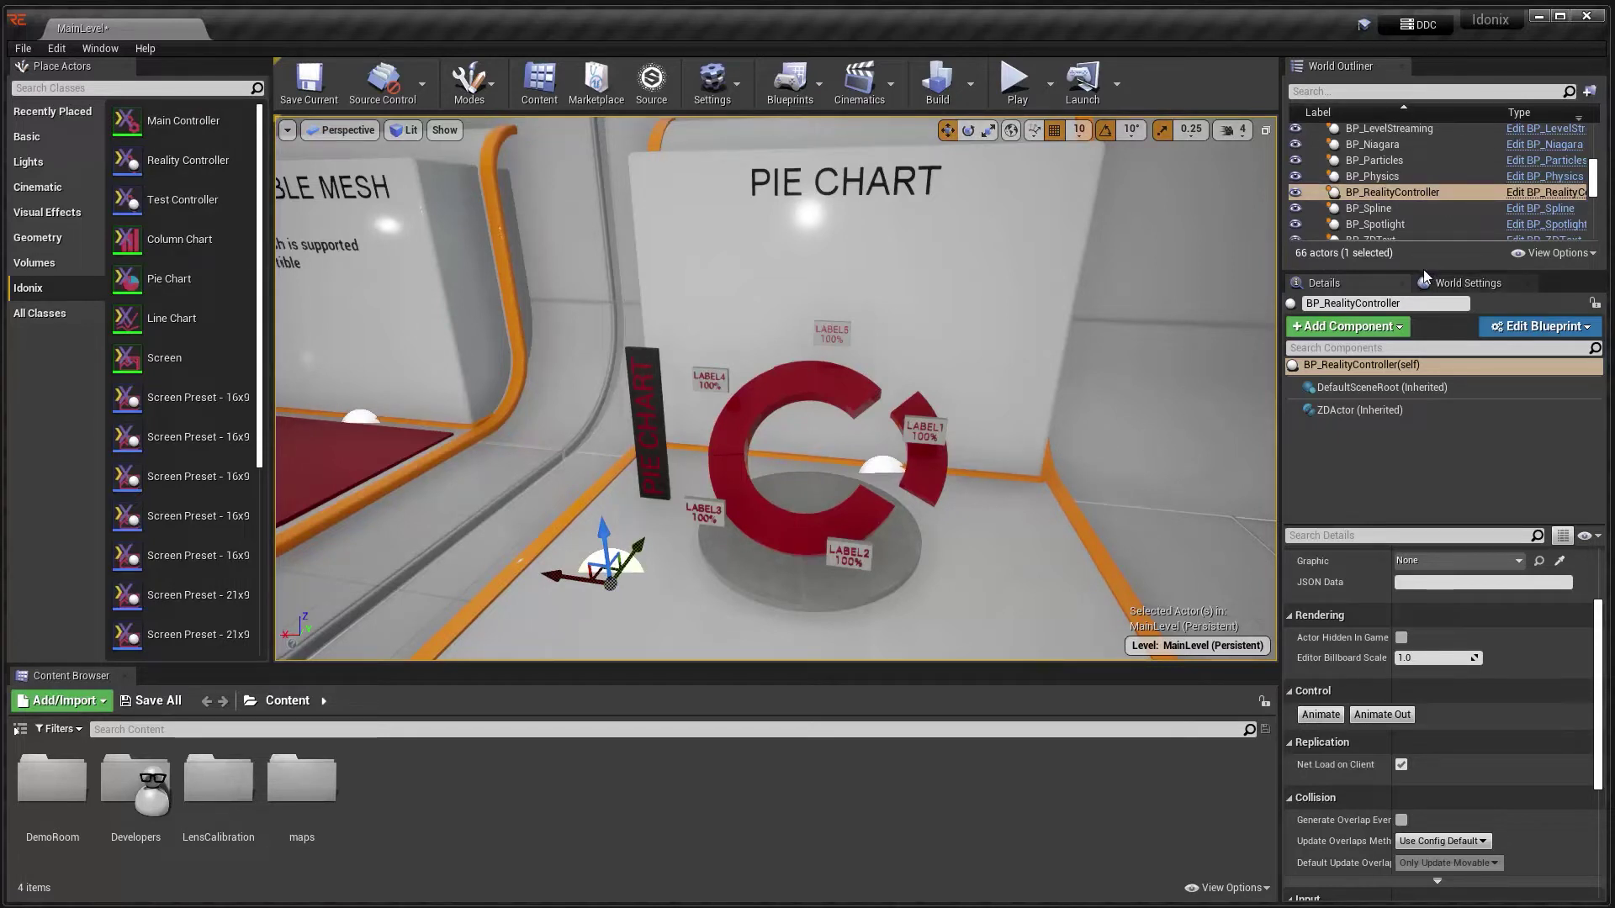
{"action": "scroll", "coordinate": [1429, 562], "scroll_direction": "up", "scroll_amount": 2}
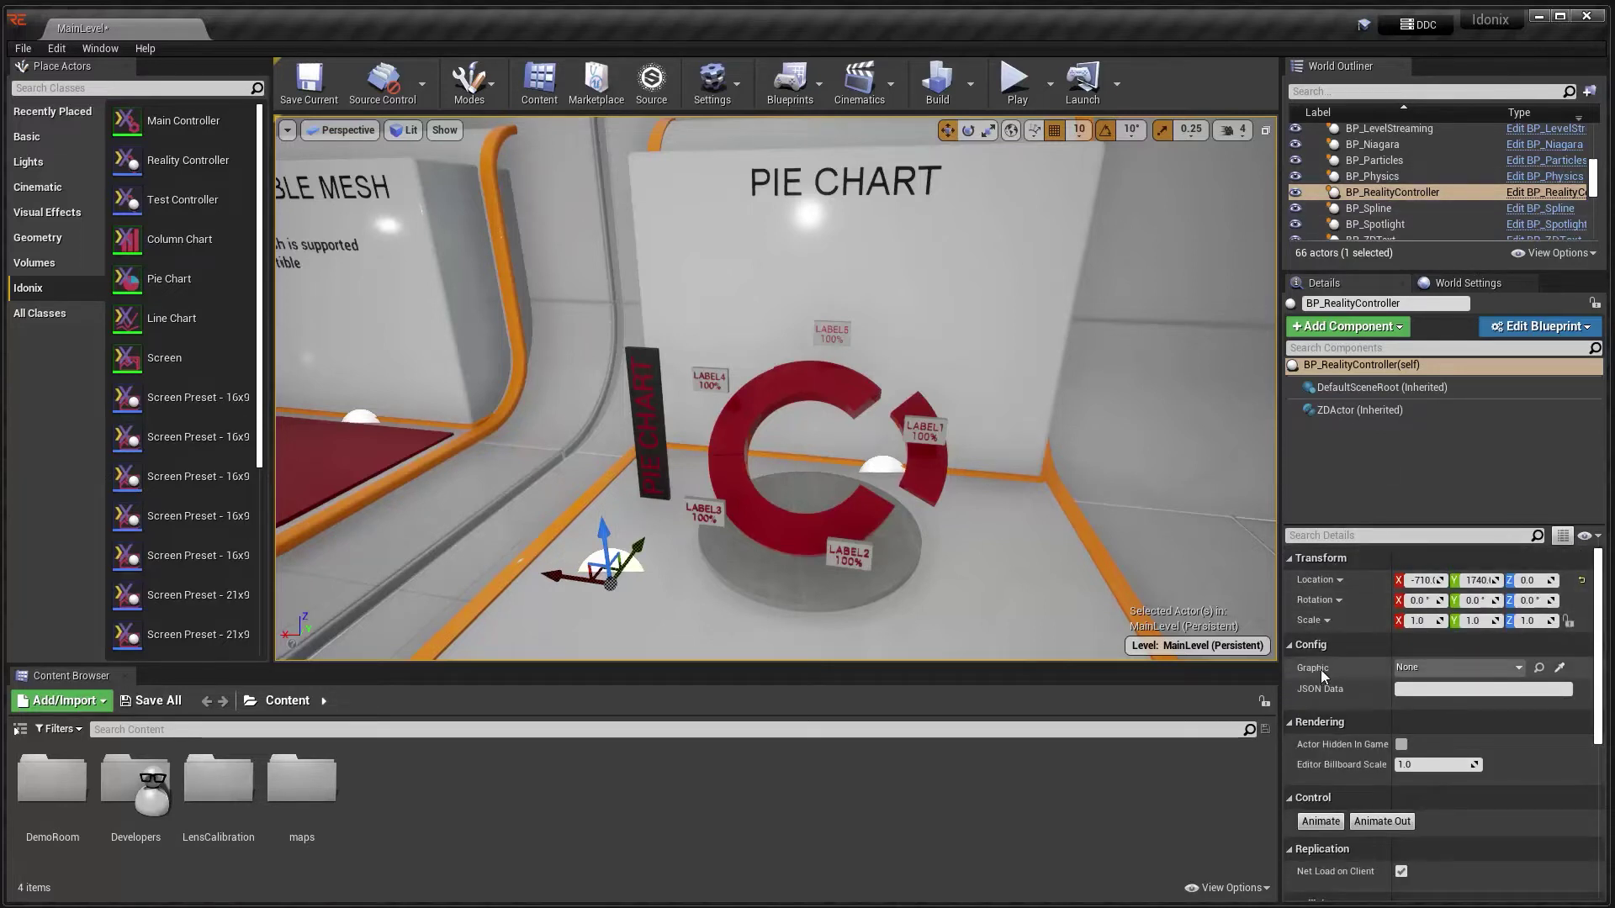
Step: Link the Reality Controller's graphic to IX_PieChart15 and set its ZDActor component's actor name to My Pie Chart
{"action": "left_click", "coordinate": [1440, 670]}
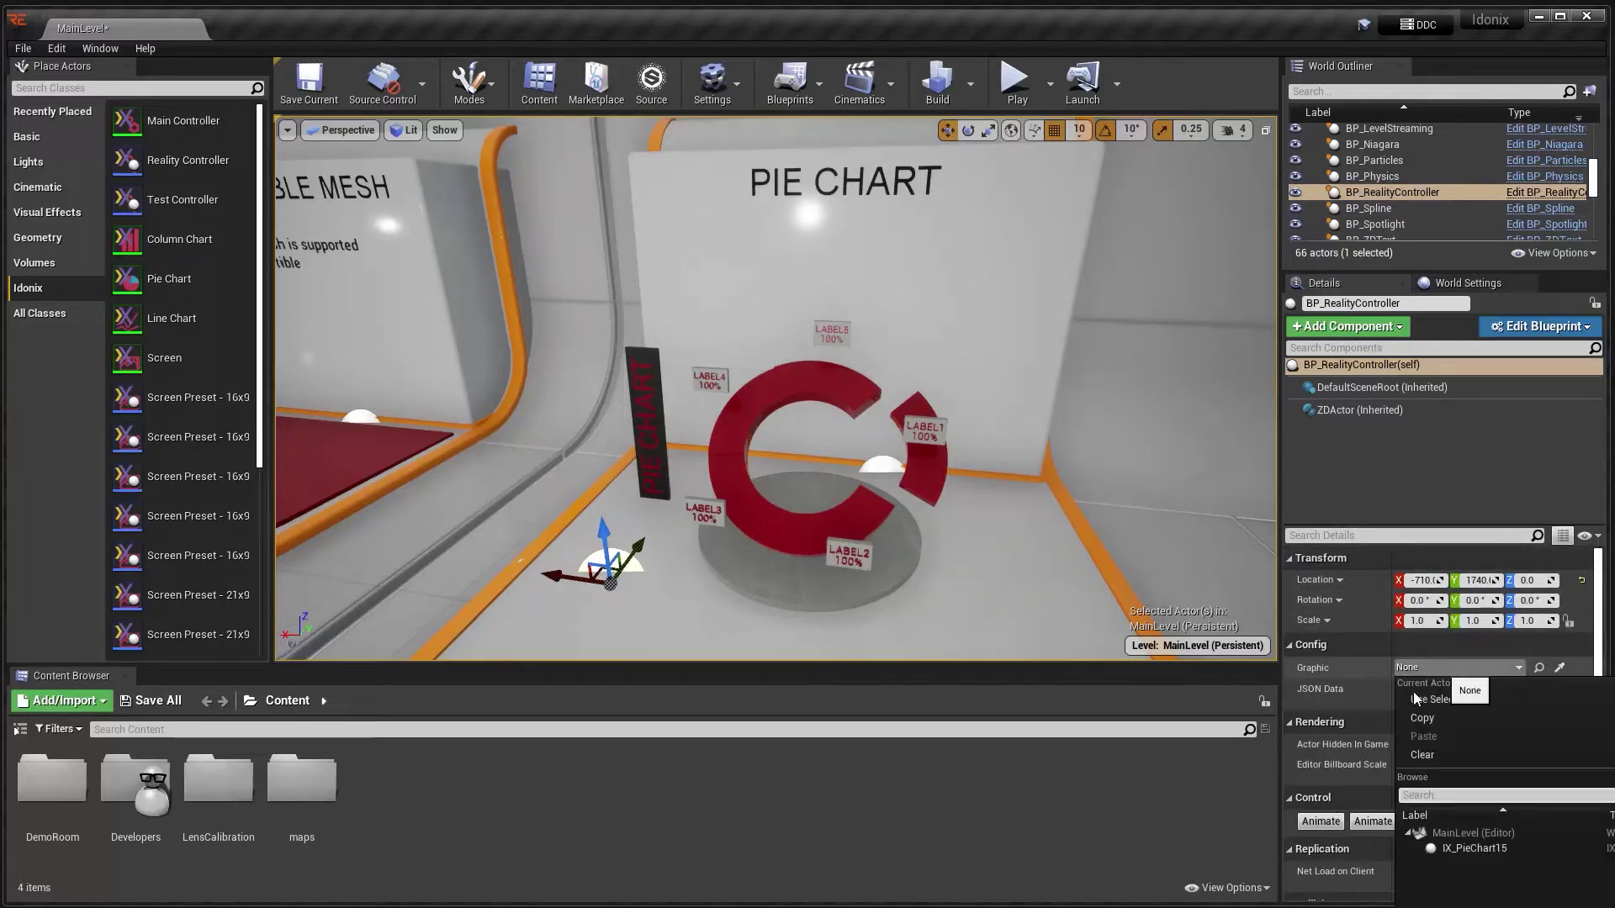
{"action": "left_click", "coordinate": [1492, 849]}
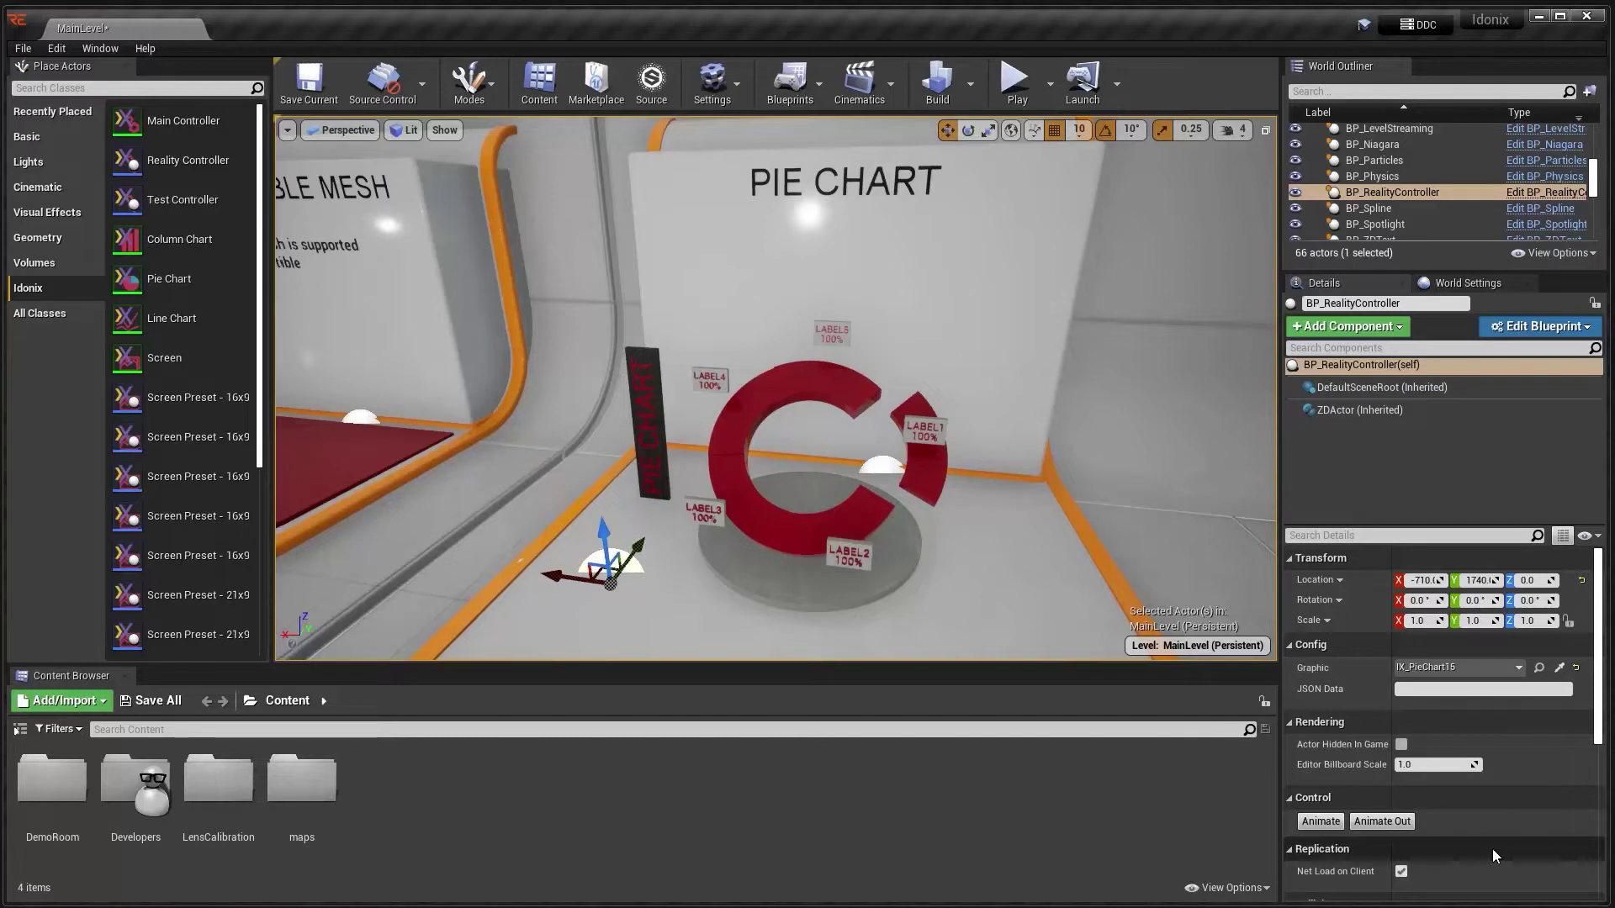
{"action": "left_click", "coordinate": [1346, 415]}
{"action": "left_click", "coordinate": [1429, 581]}
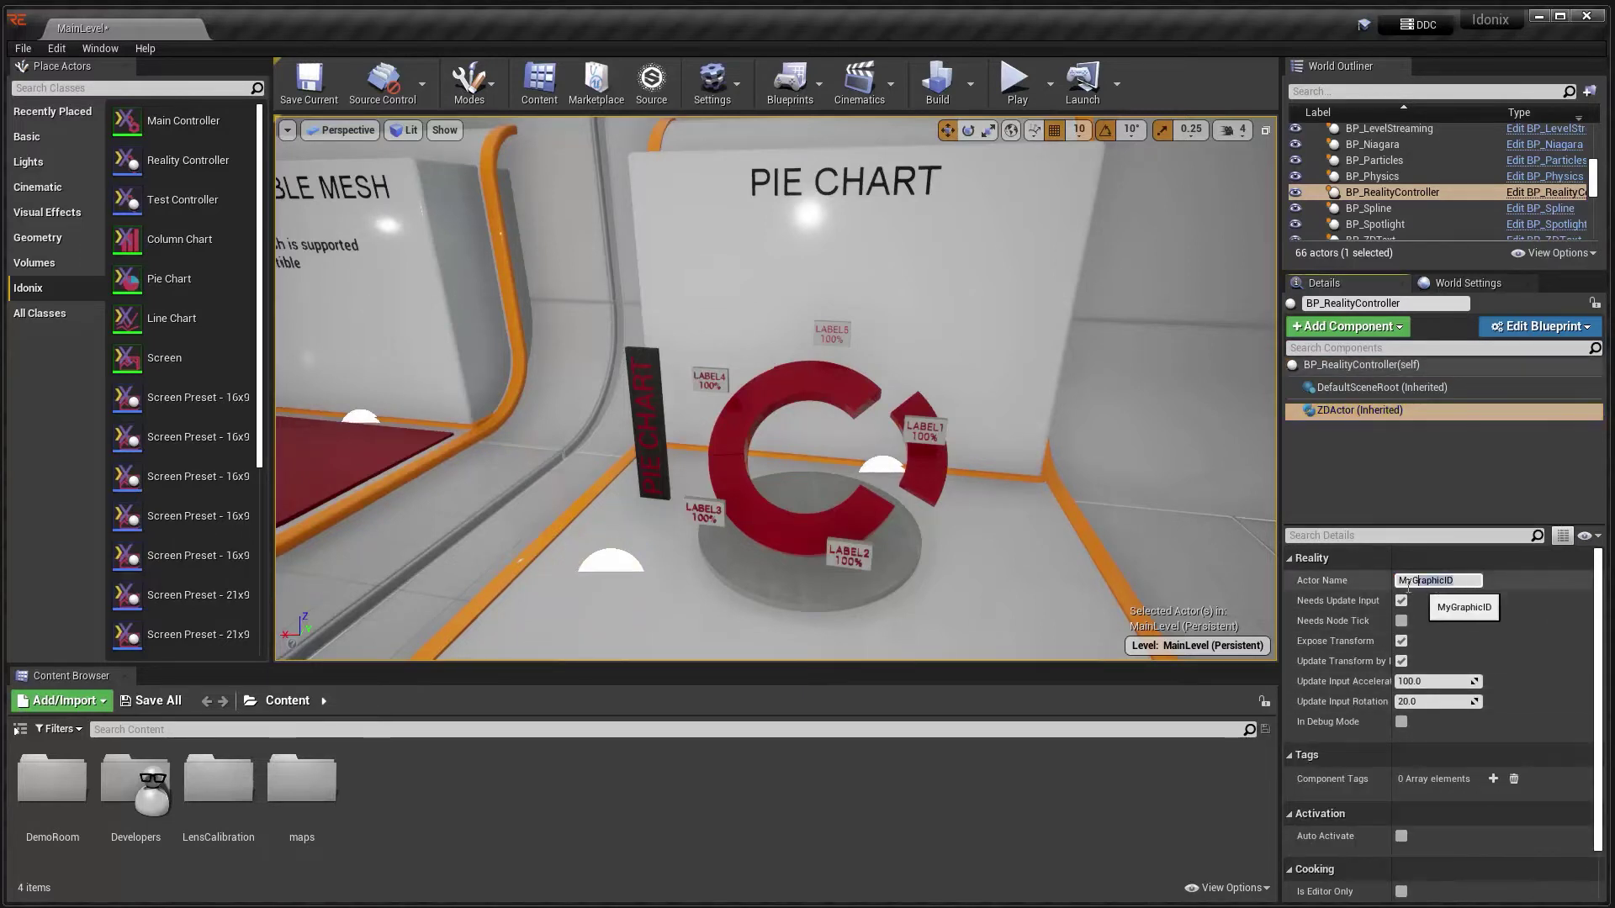
{"action": "type", "text": "My Pie Chart"}
{"action": "key", "text": "Return"}
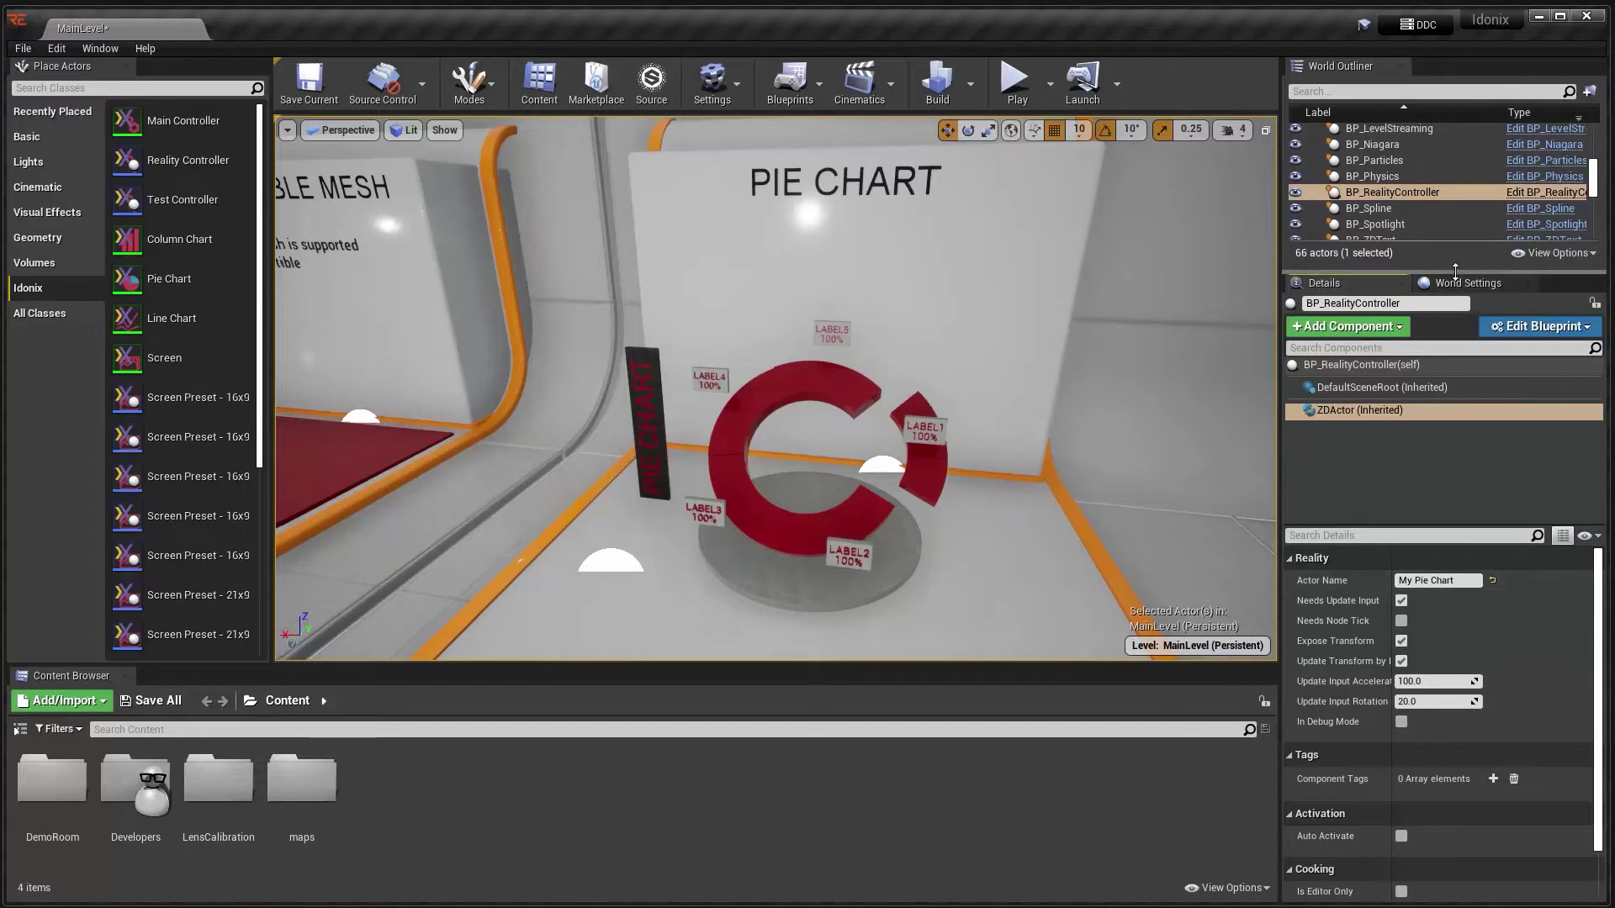
Step: Attach IX_PieChart15 to BP_RealityController in the actor hierarchy and play the level
{"action": "left_click_drag", "start_coordinate": [1434, 271], "coordinate": [1451, 553]}
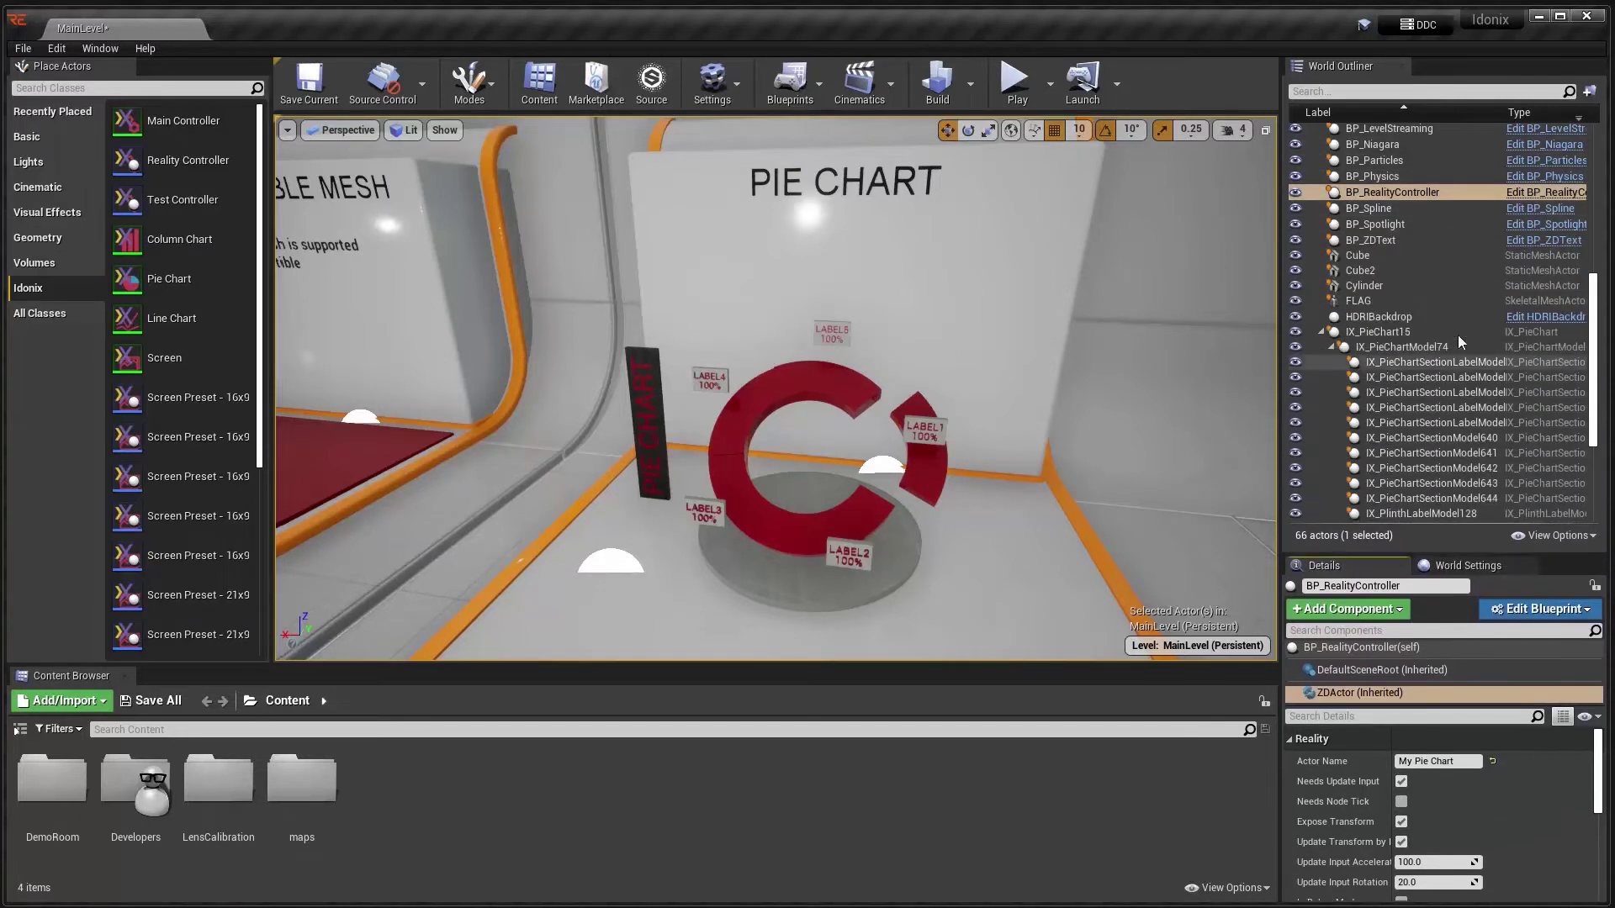
{"action": "left_click_drag", "start_coordinate": [1379, 333], "coordinate": [1395, 191]}
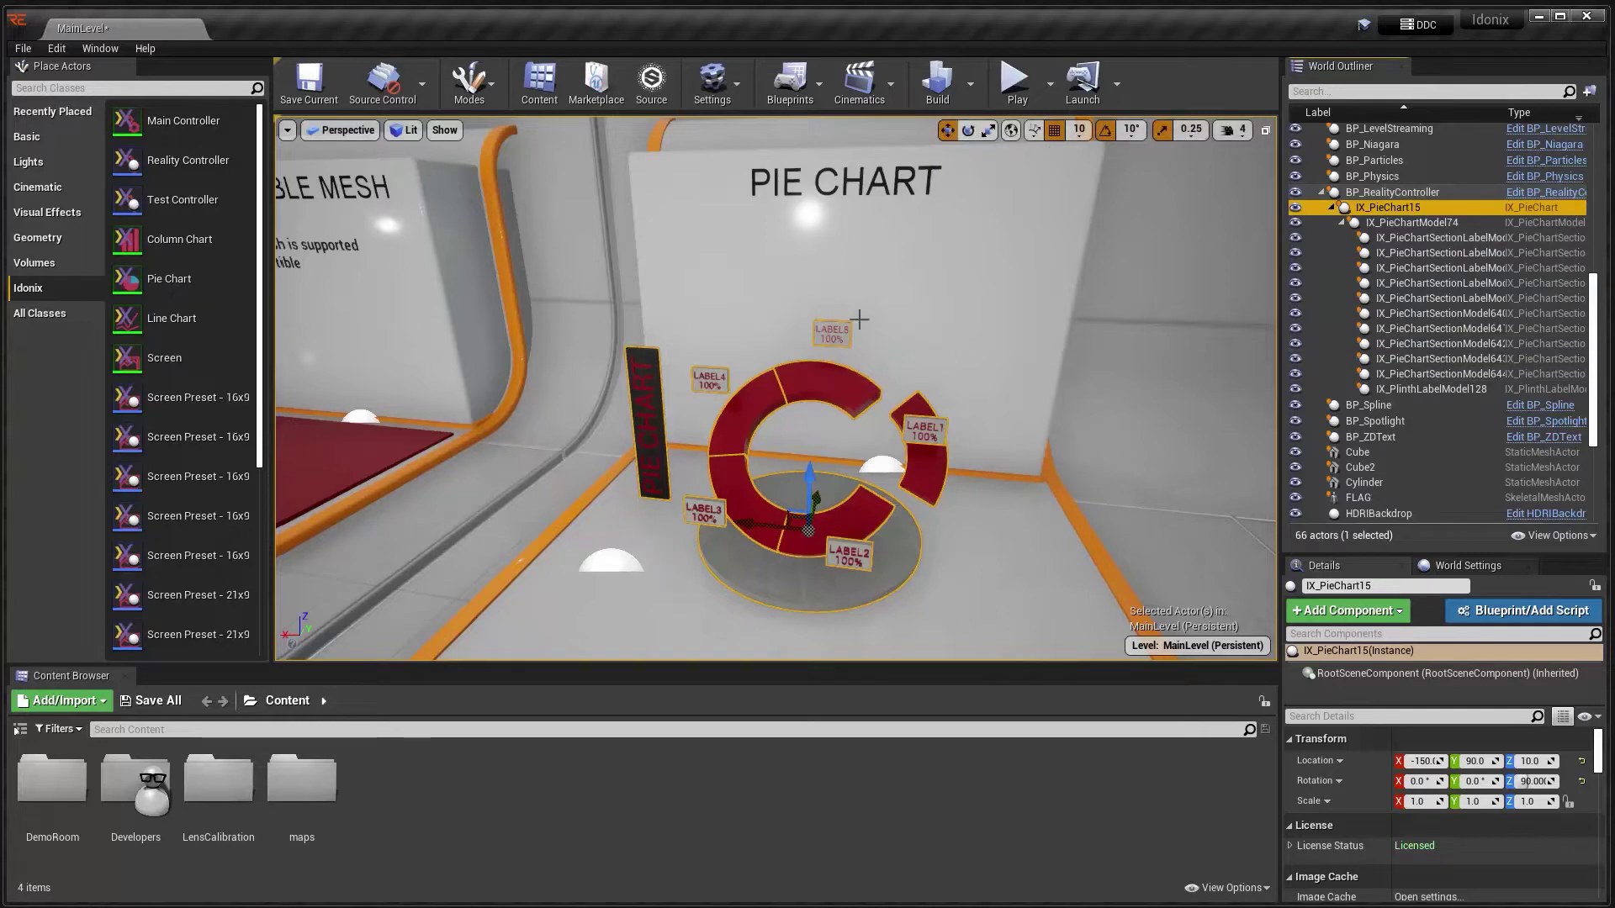
{"action": "left_click", "coordinate": [1012, 92]}
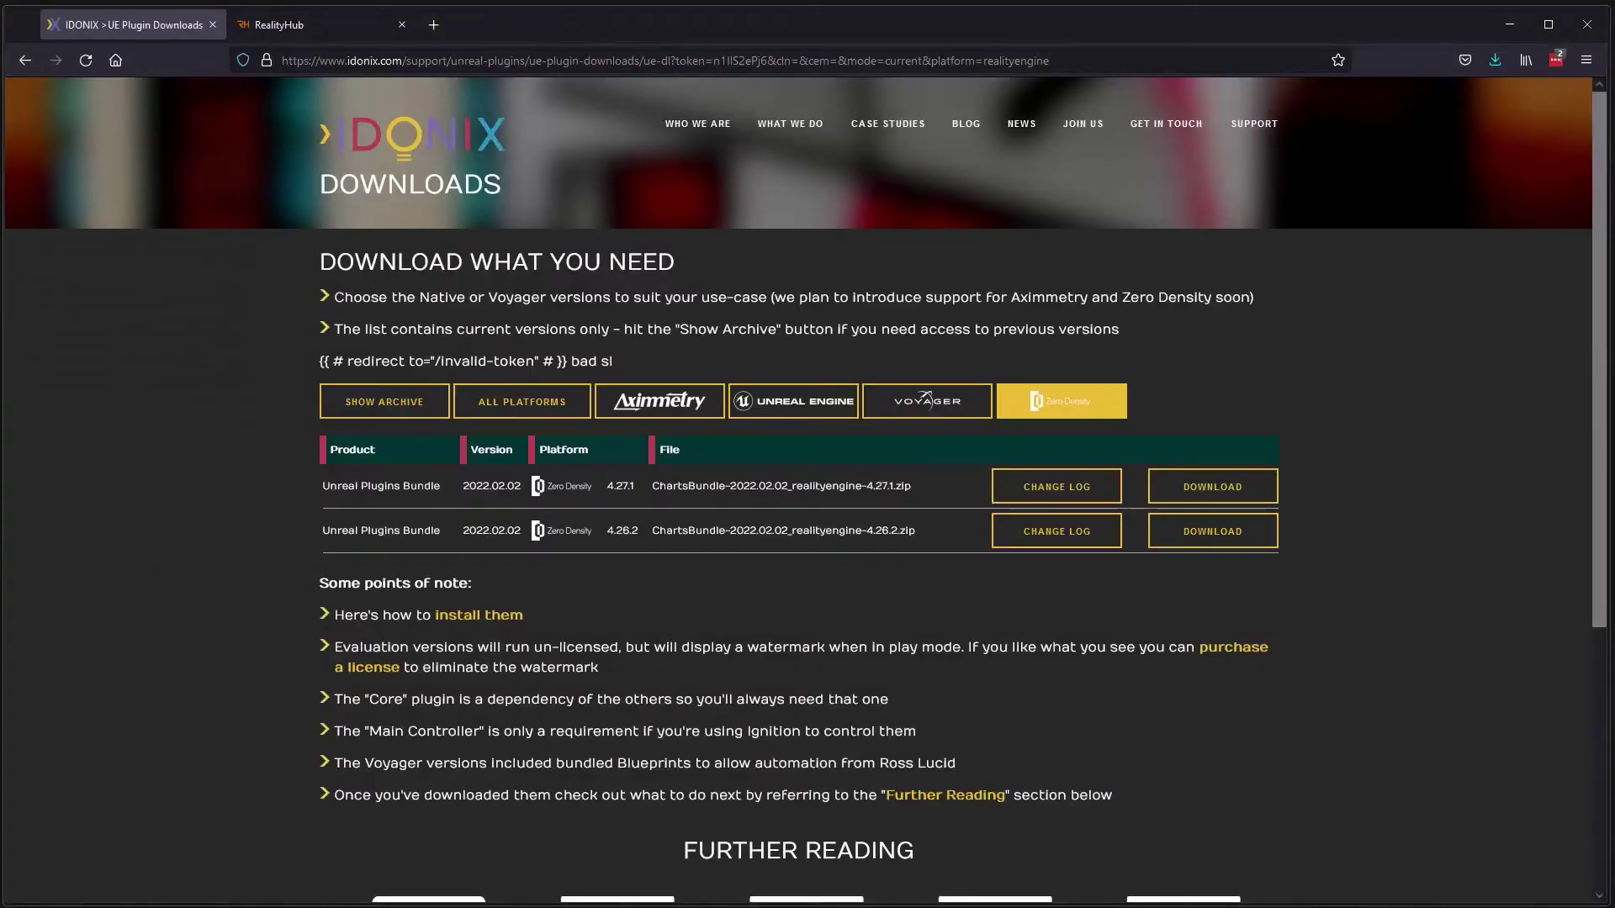
Step: Switch to RealityHub, select the My Pie Chart node, and narrow the browser window so the running level shows beside it
{"action": "left_click", "coordinate": [298, 28]}
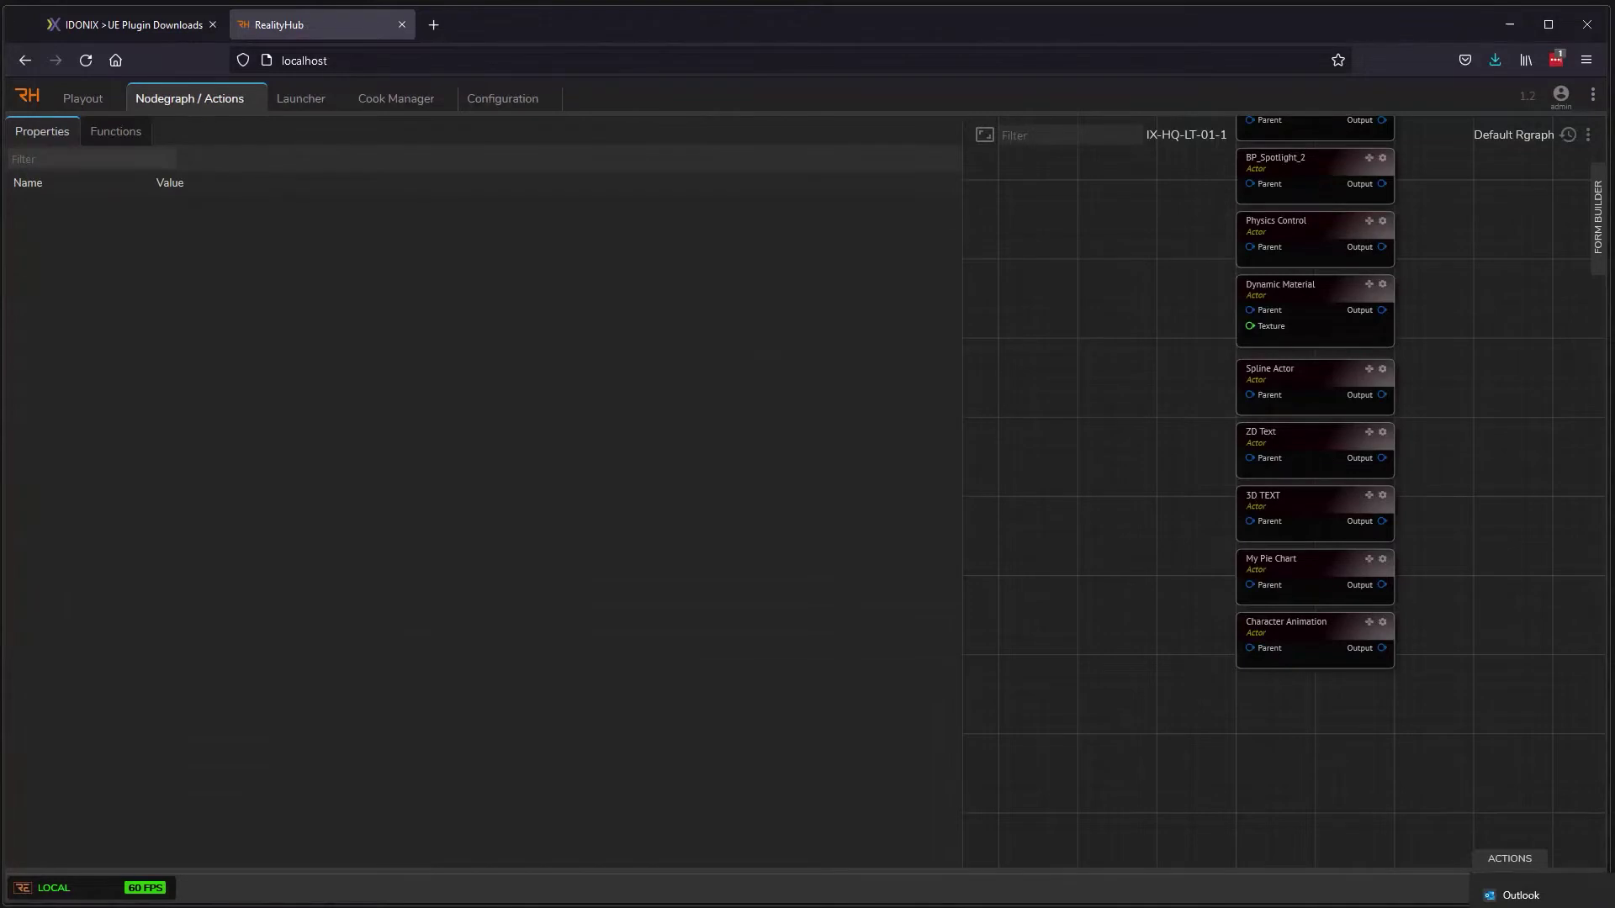
{"action": "left_click_drag", "start_coordinate": [1397, 501], "coordinate": [1245, 567]}
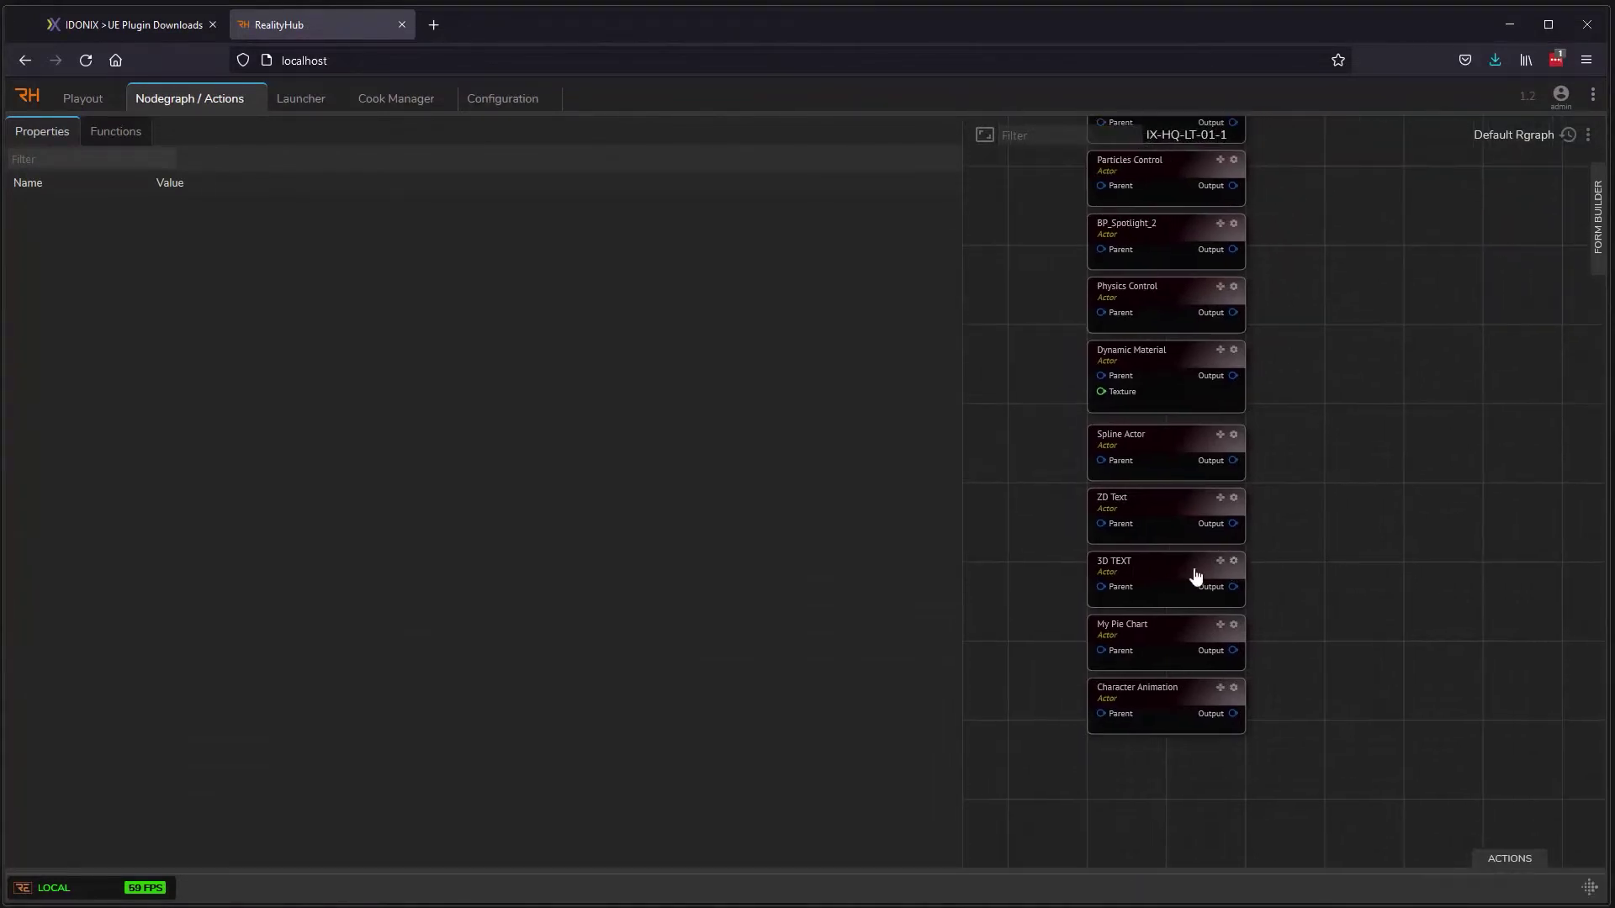
{"action": "left_click", "coordinate": [1159, 637]}
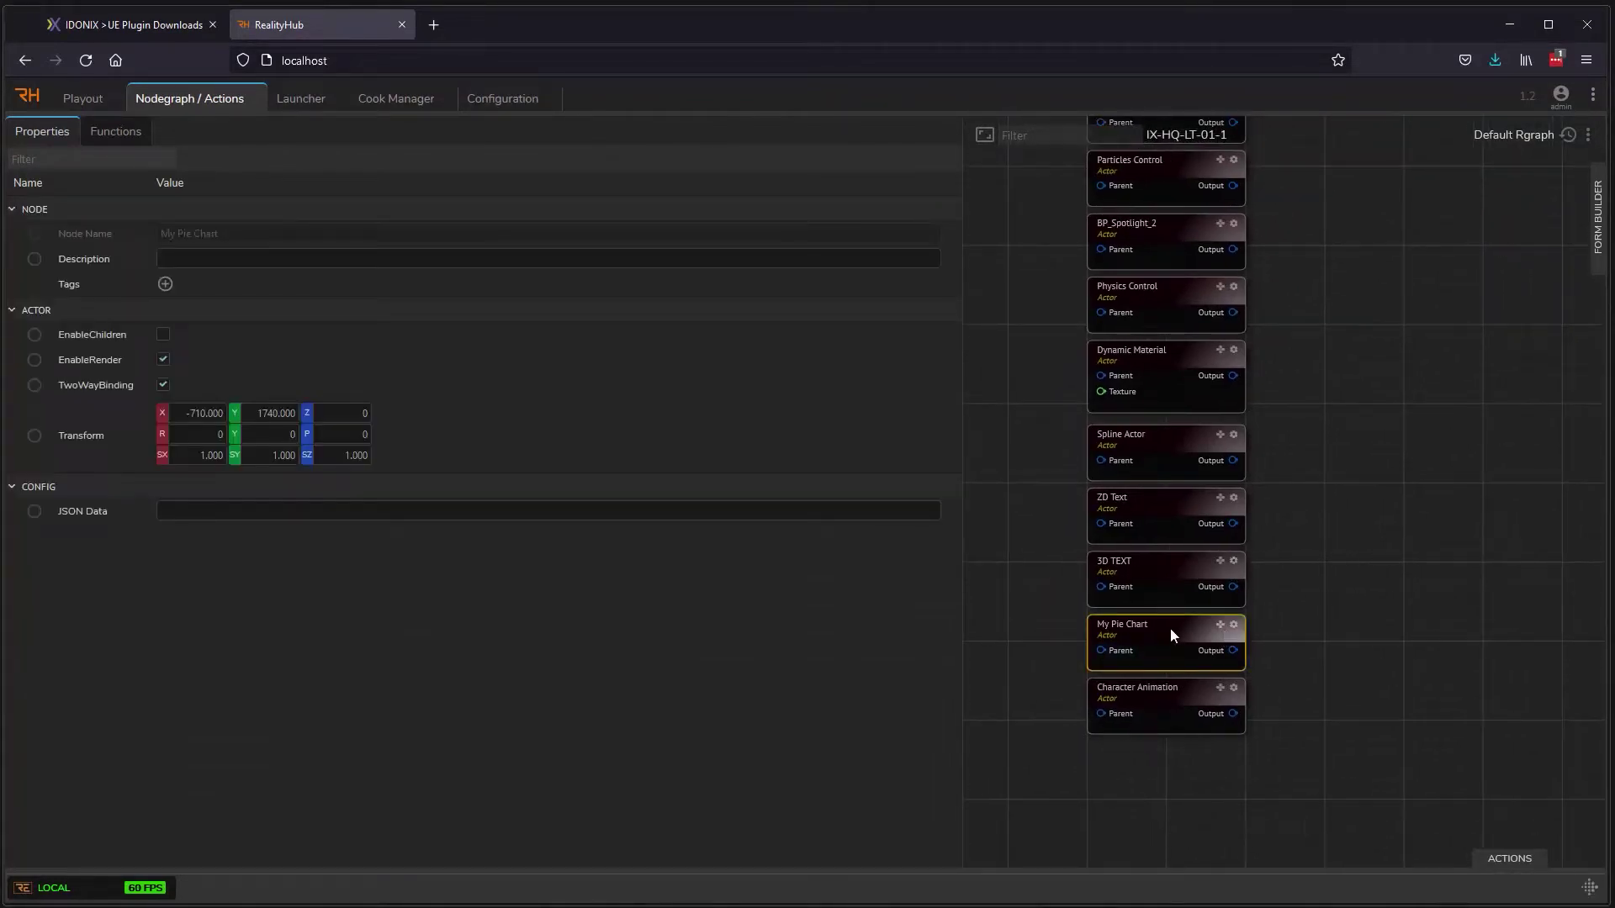
{"action": "left_click_drag", "start_coordinate": [961, 330], "coordinate": [731, 325]}
{"action": "left_click_drag", "start_coordinate": [6, 130], "coordinate": [1031, 193]}
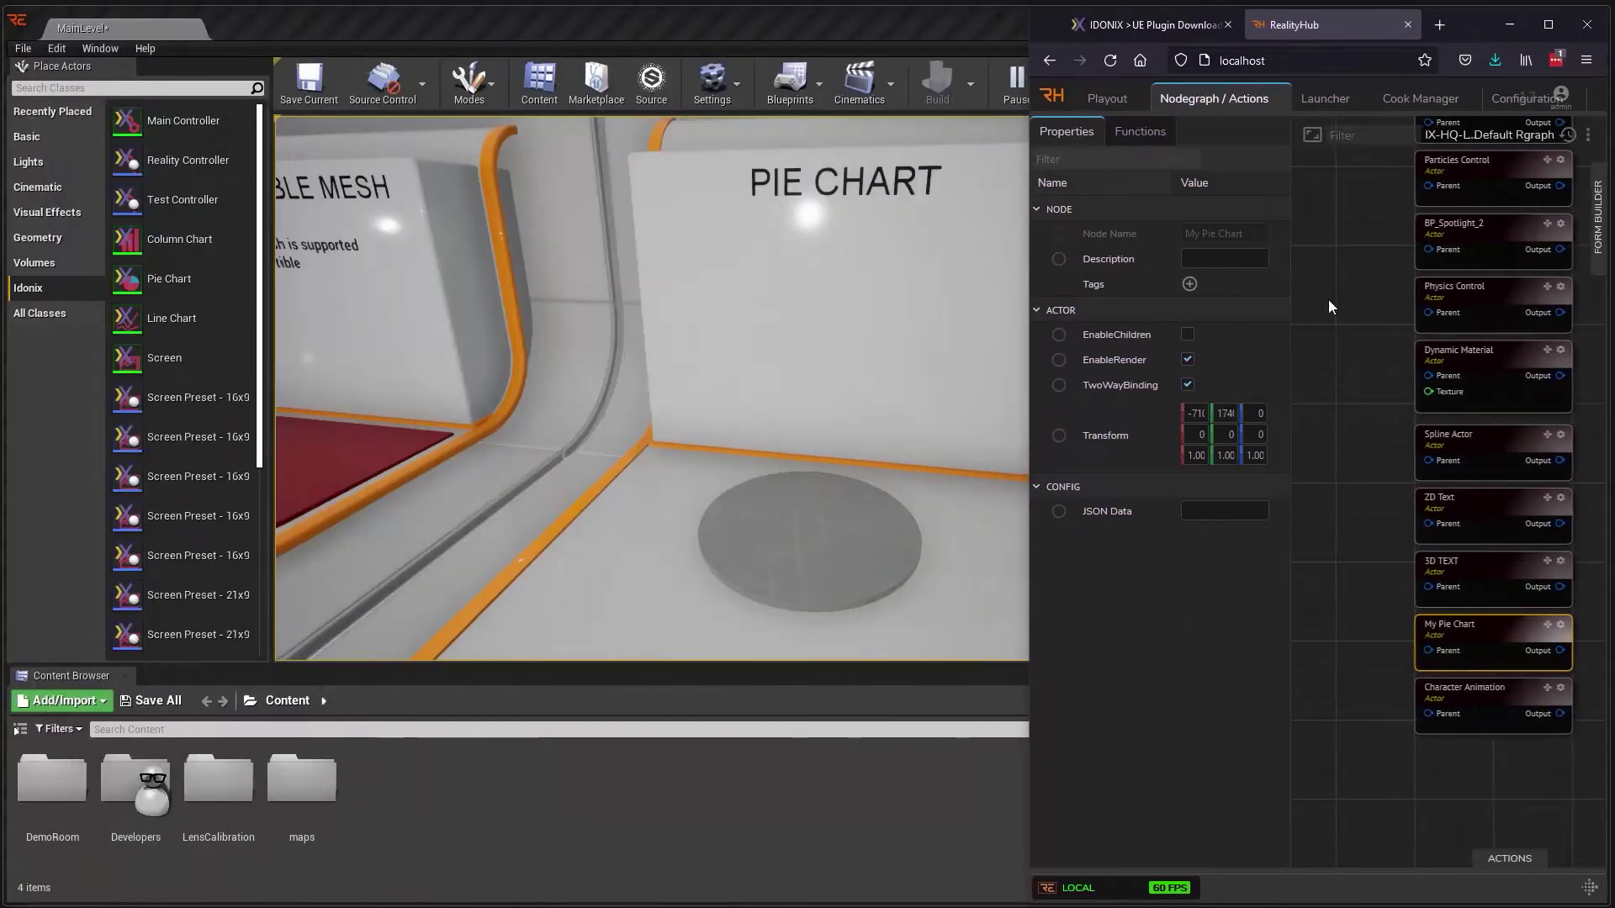
Step: Shift the My Pie Chart node's X location to about -742.6 and look over its animation functions
{"action": "left_click_drag", "start_coordinate": [1195, 413], "coordinate": [1168, 412]}
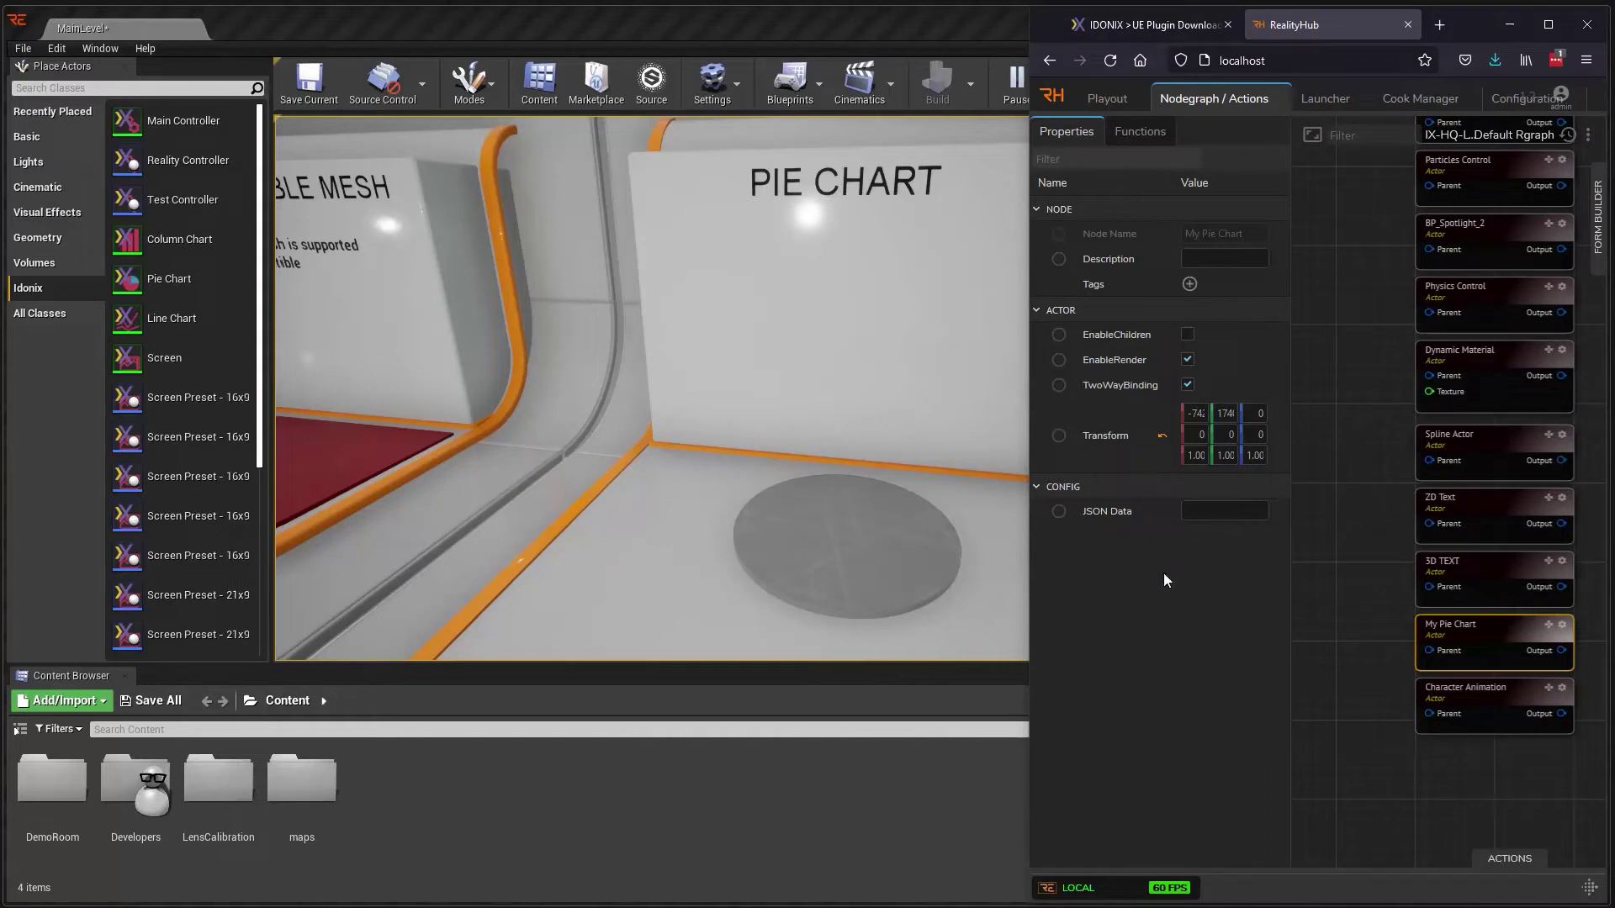
{"action": "left_click", "coordinate": [1203, 512]}
{"action": "left_click", "coordinate": [1150, 132]}
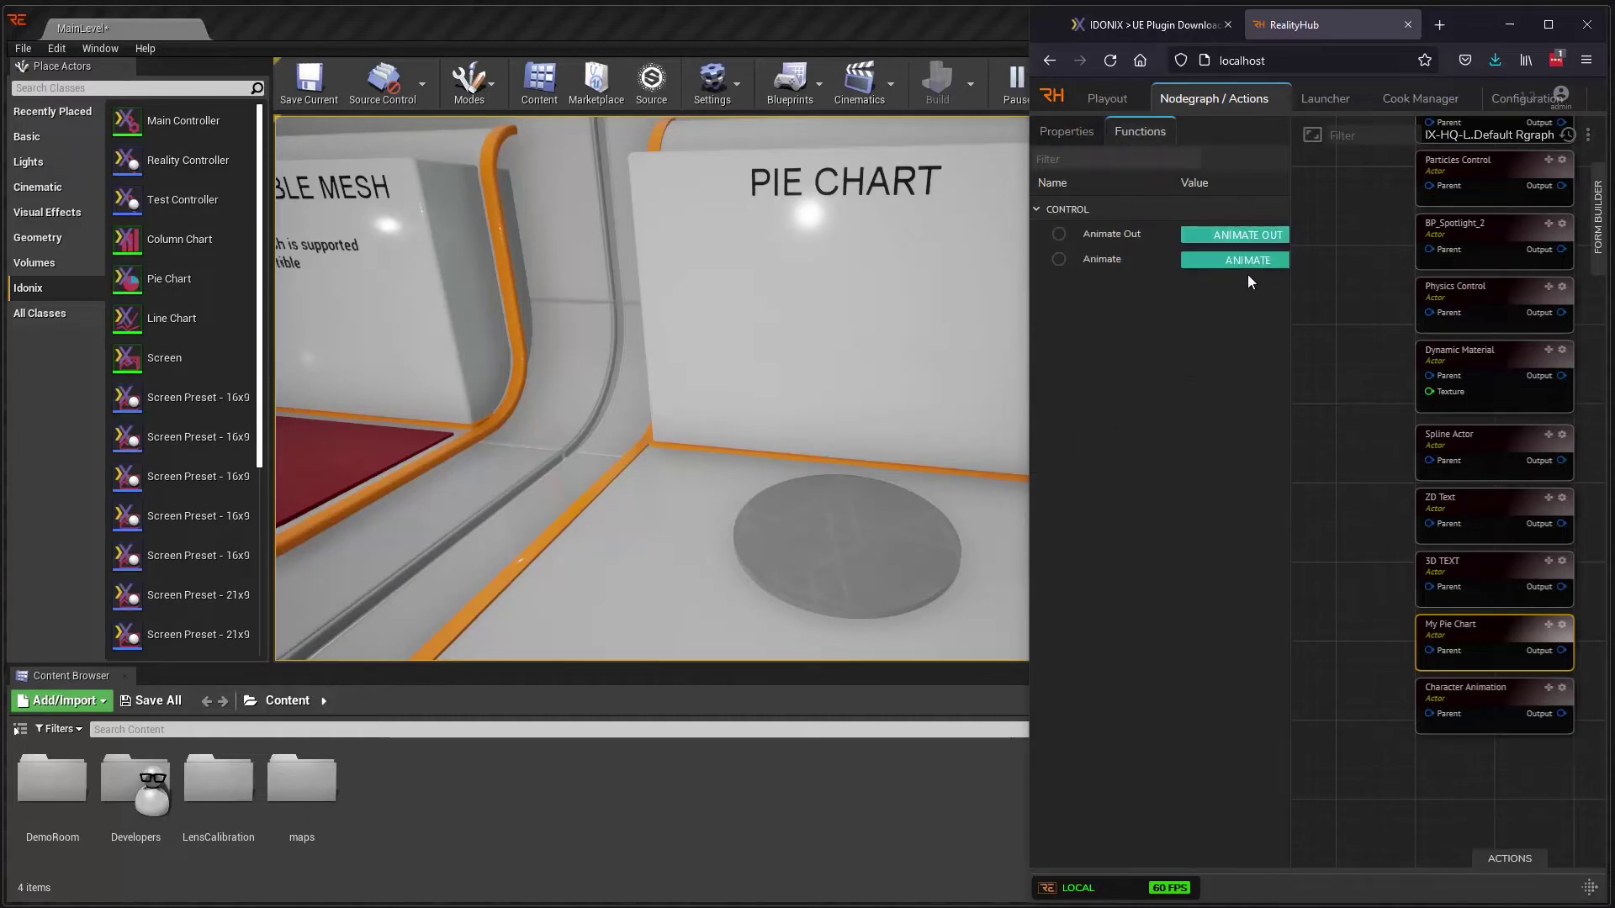
{"action": "left_click", "coordinate": [1075, 131]}
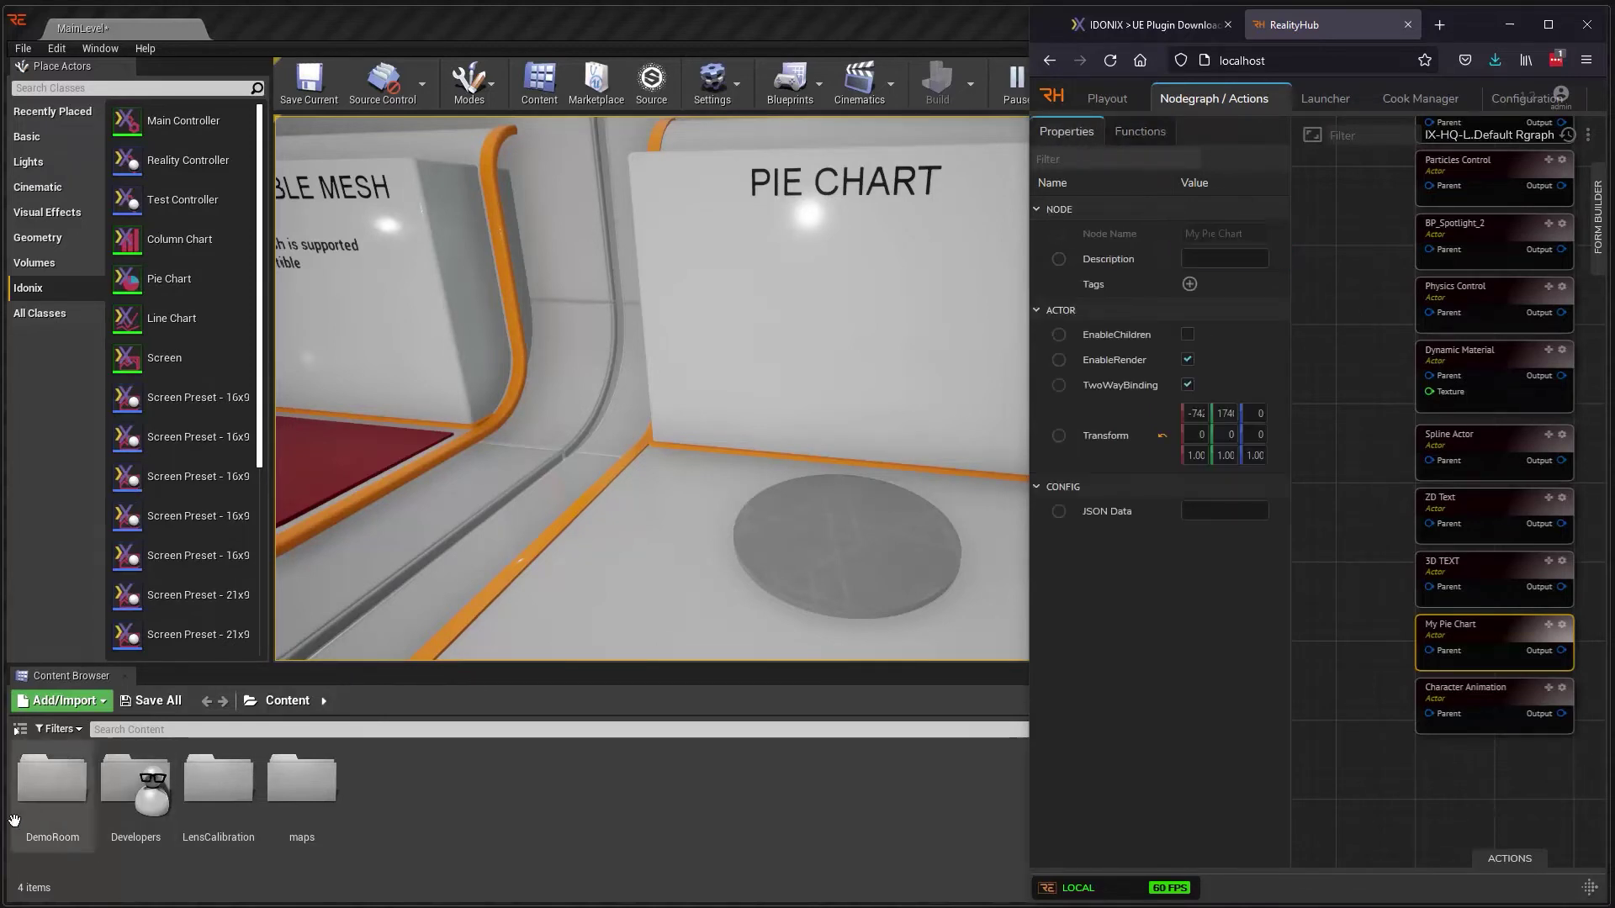
Step: Copy the full contents of coloured_slices_example.json from Visual Studio Code into the My Pie Chart node's JSON Data
{"action": "key", "text": "alt+Tab"}
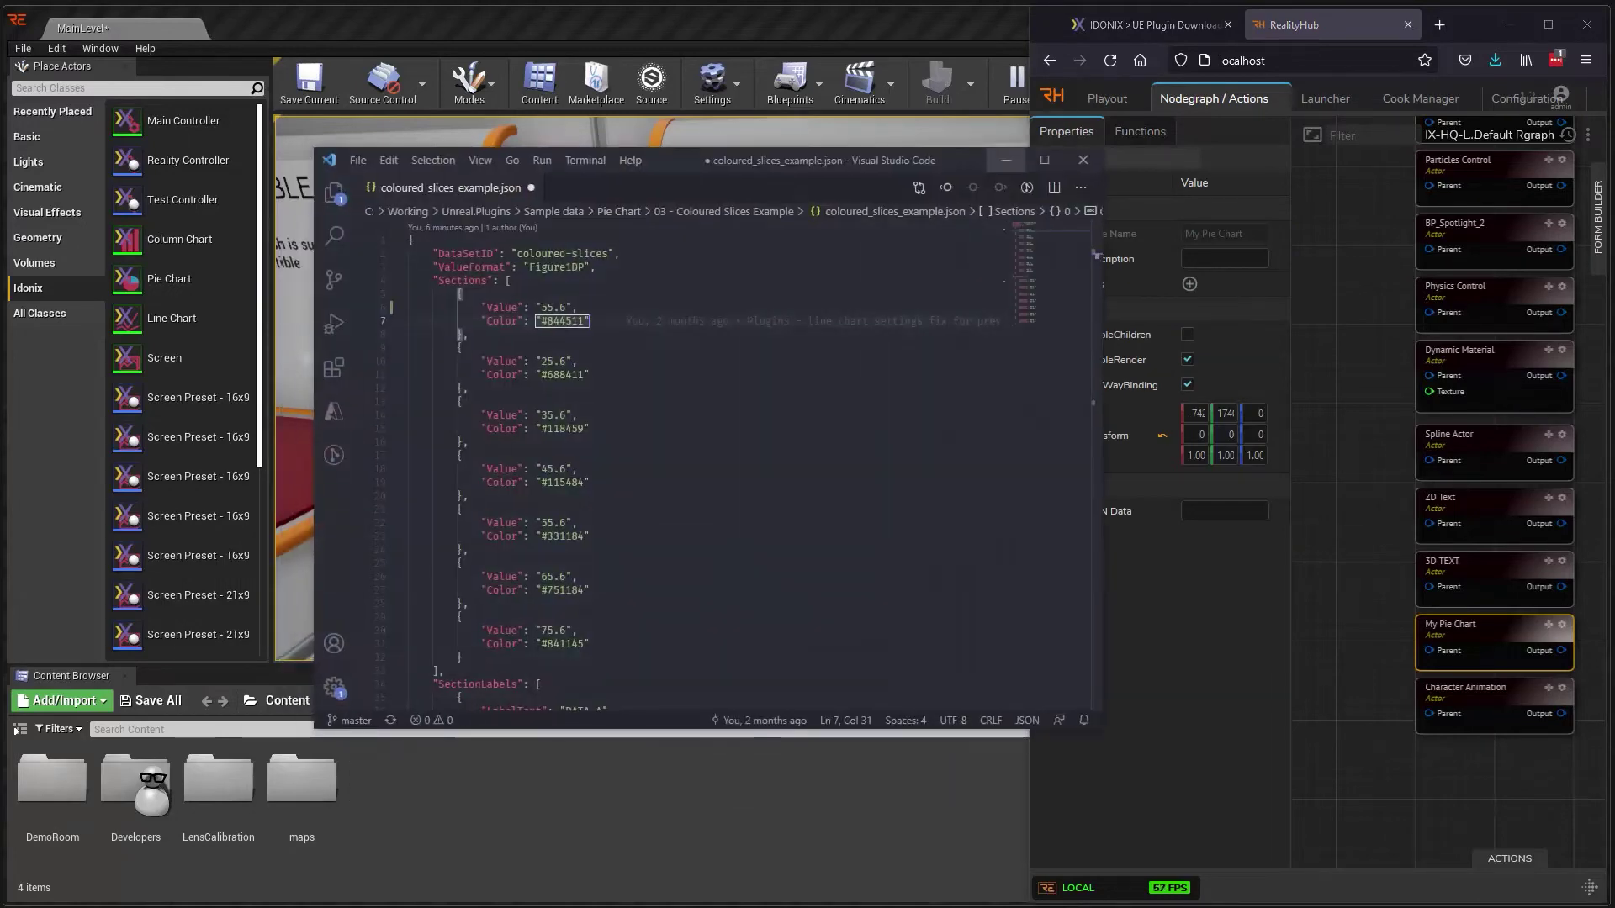
{"action": "left_click", "coordinate": [719, 401]}
{"action": "key", "text": "ctrl+a"}
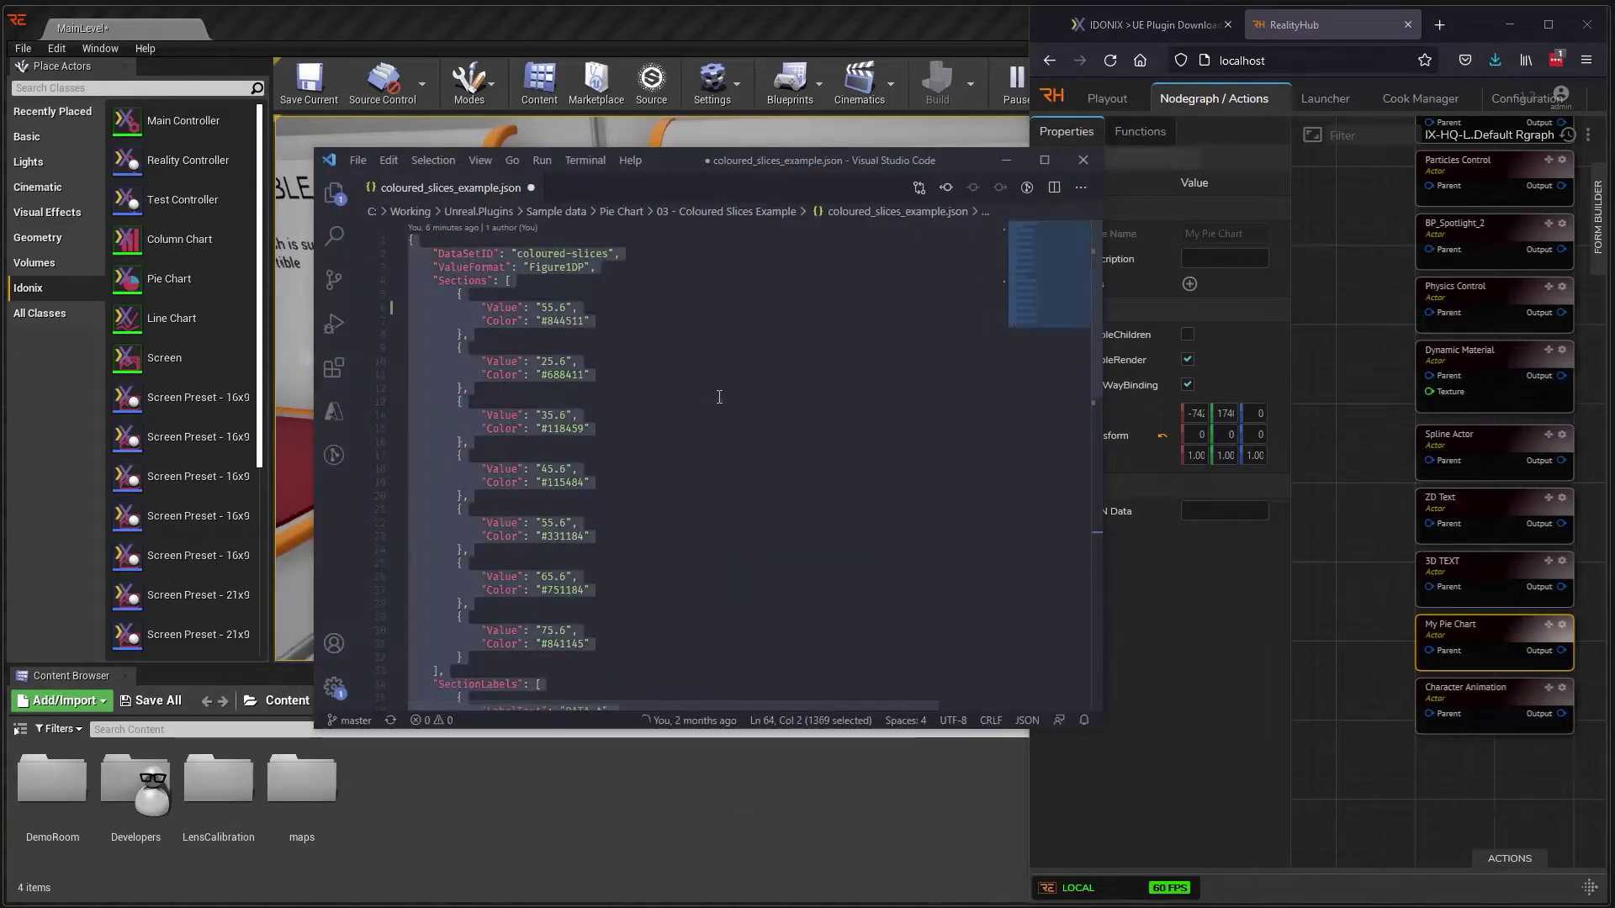
{"action": "left_click", "coordinate": [1007, 159]}
{"action": "left_click", "coordinate": [1211, 513]}
{"action": "key", "text": "ctrl+v"}
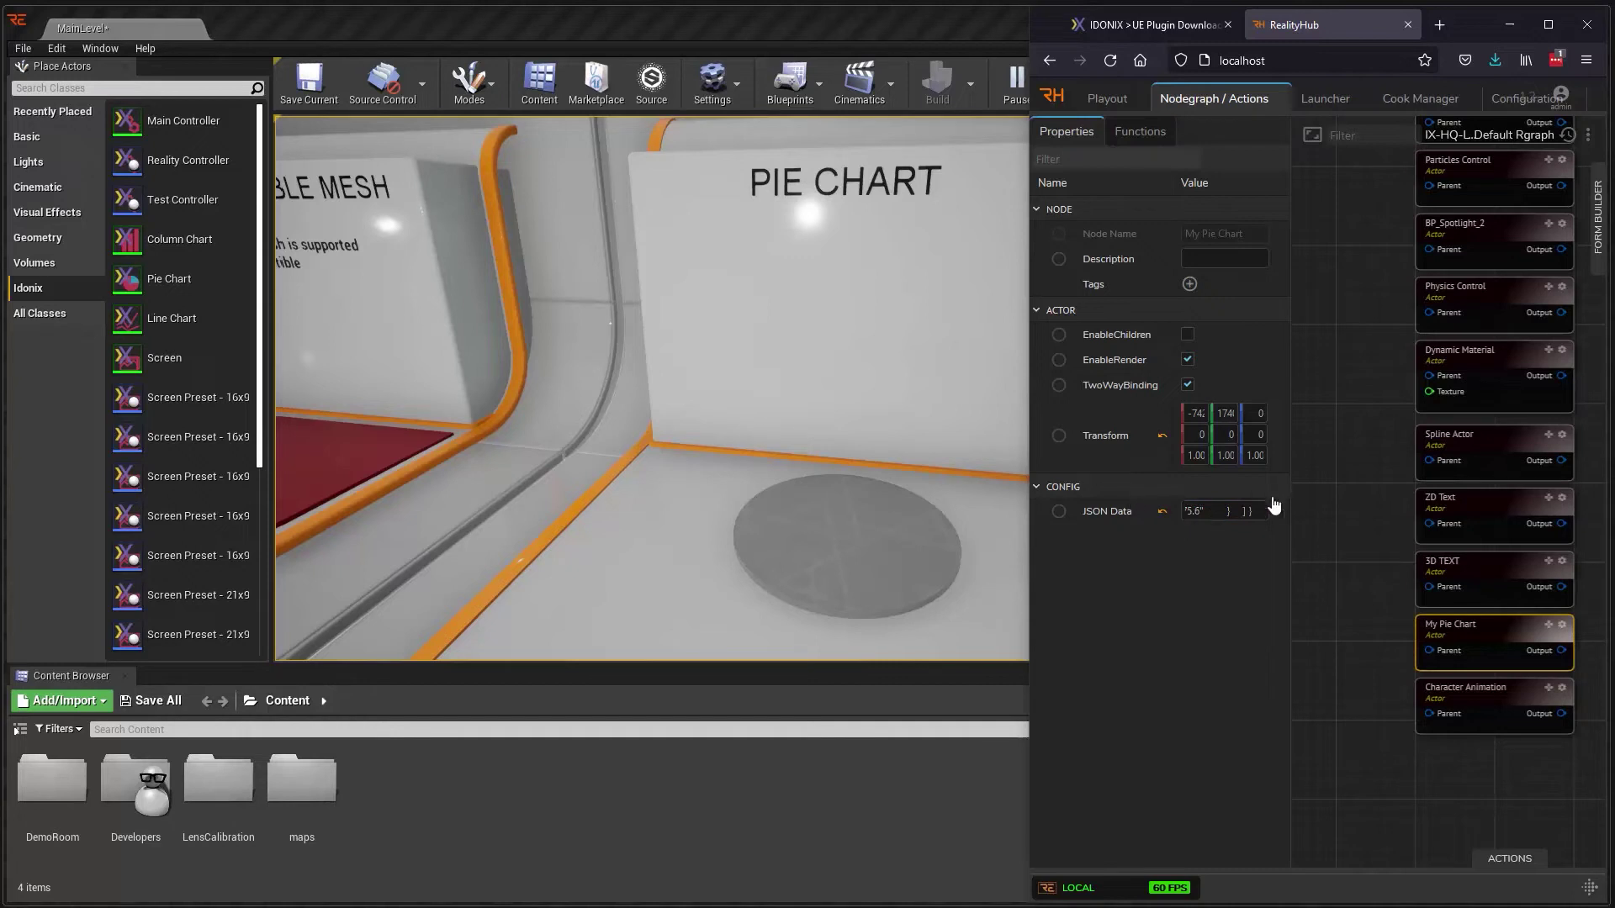
Step: Run the node's Animate function and inspect the pie chart up close in the running level
{"action": "left_click", "coordinate": [1159, 133]}
{"action": "left_click", "coordinate": [1243, 261]}
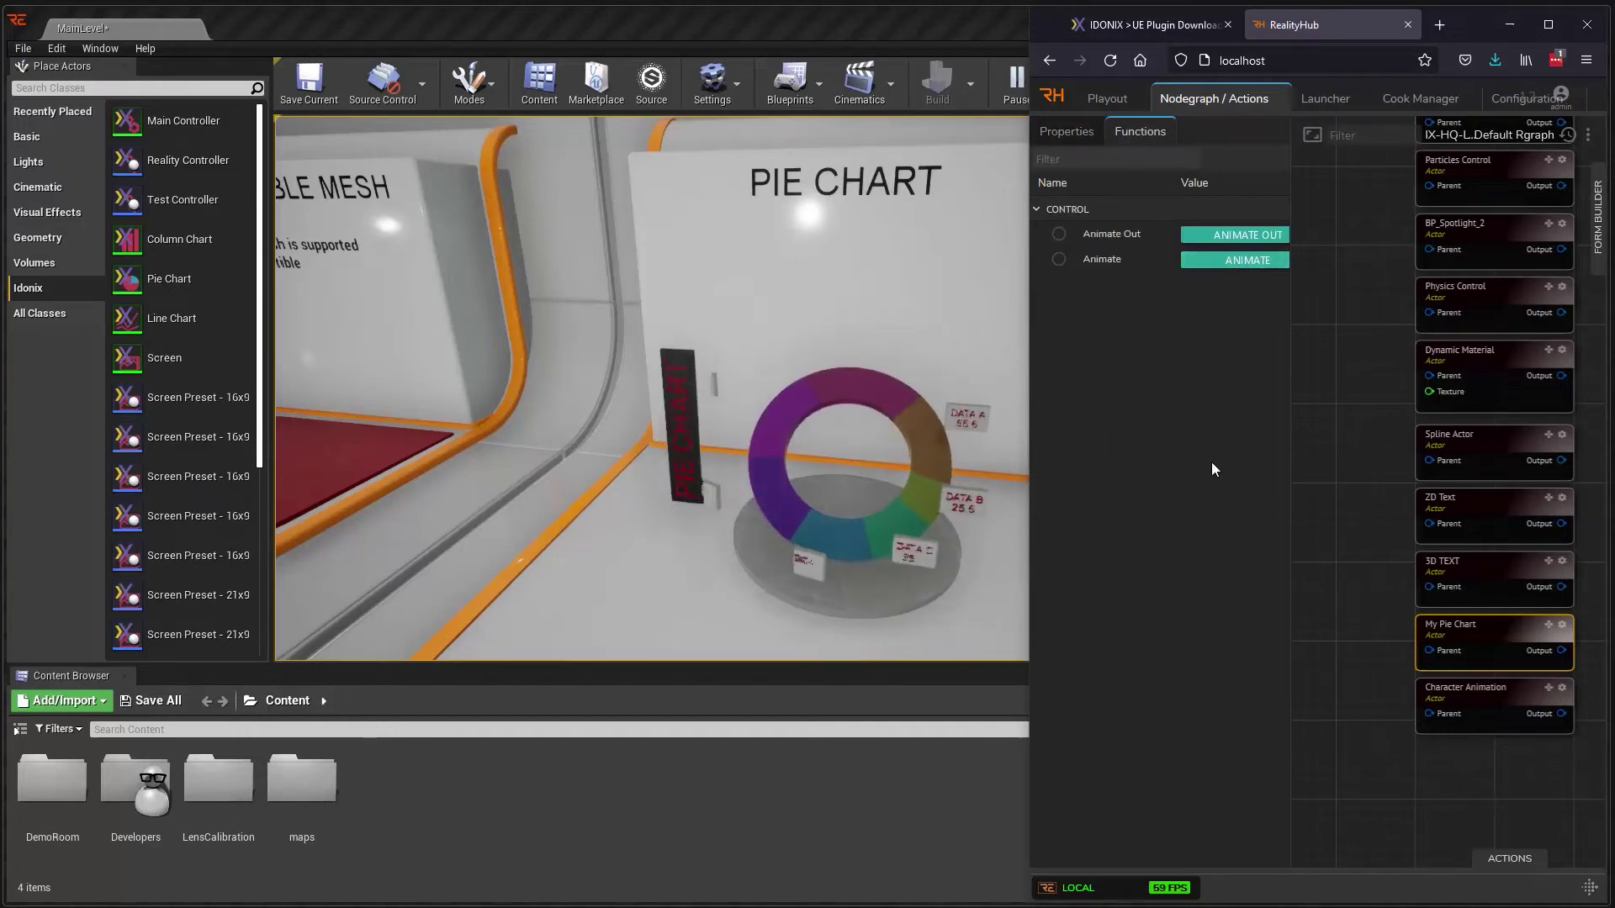
{"action": "left_click", "coordinate": [942, 454]}
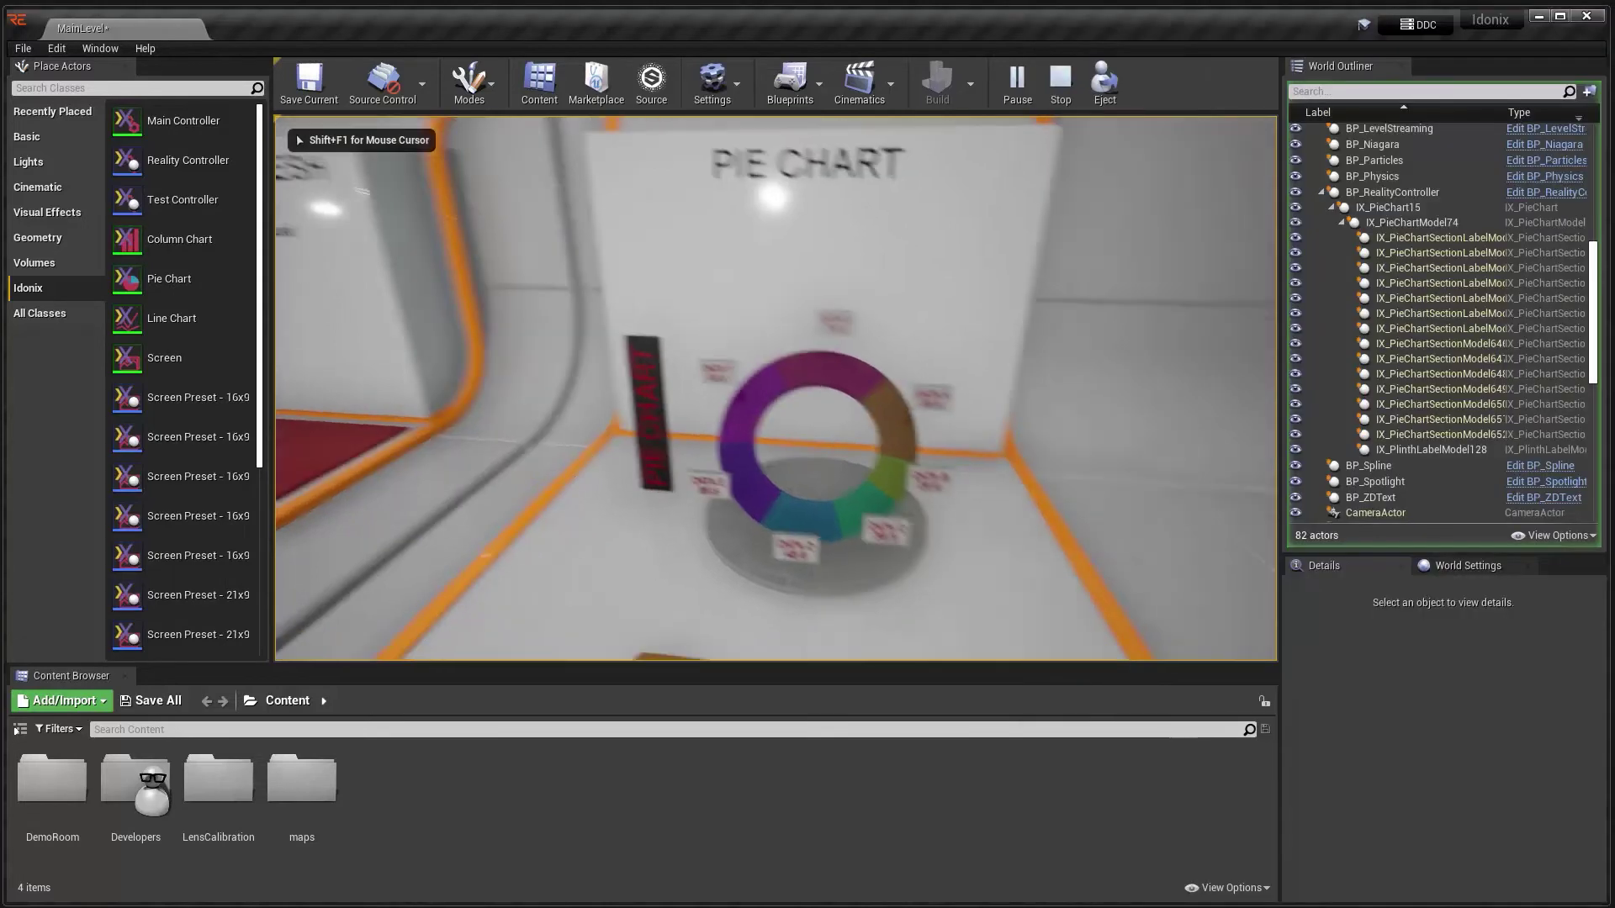
{"action": "key", "text": "w"}
{"action": "key", "text": "s"}
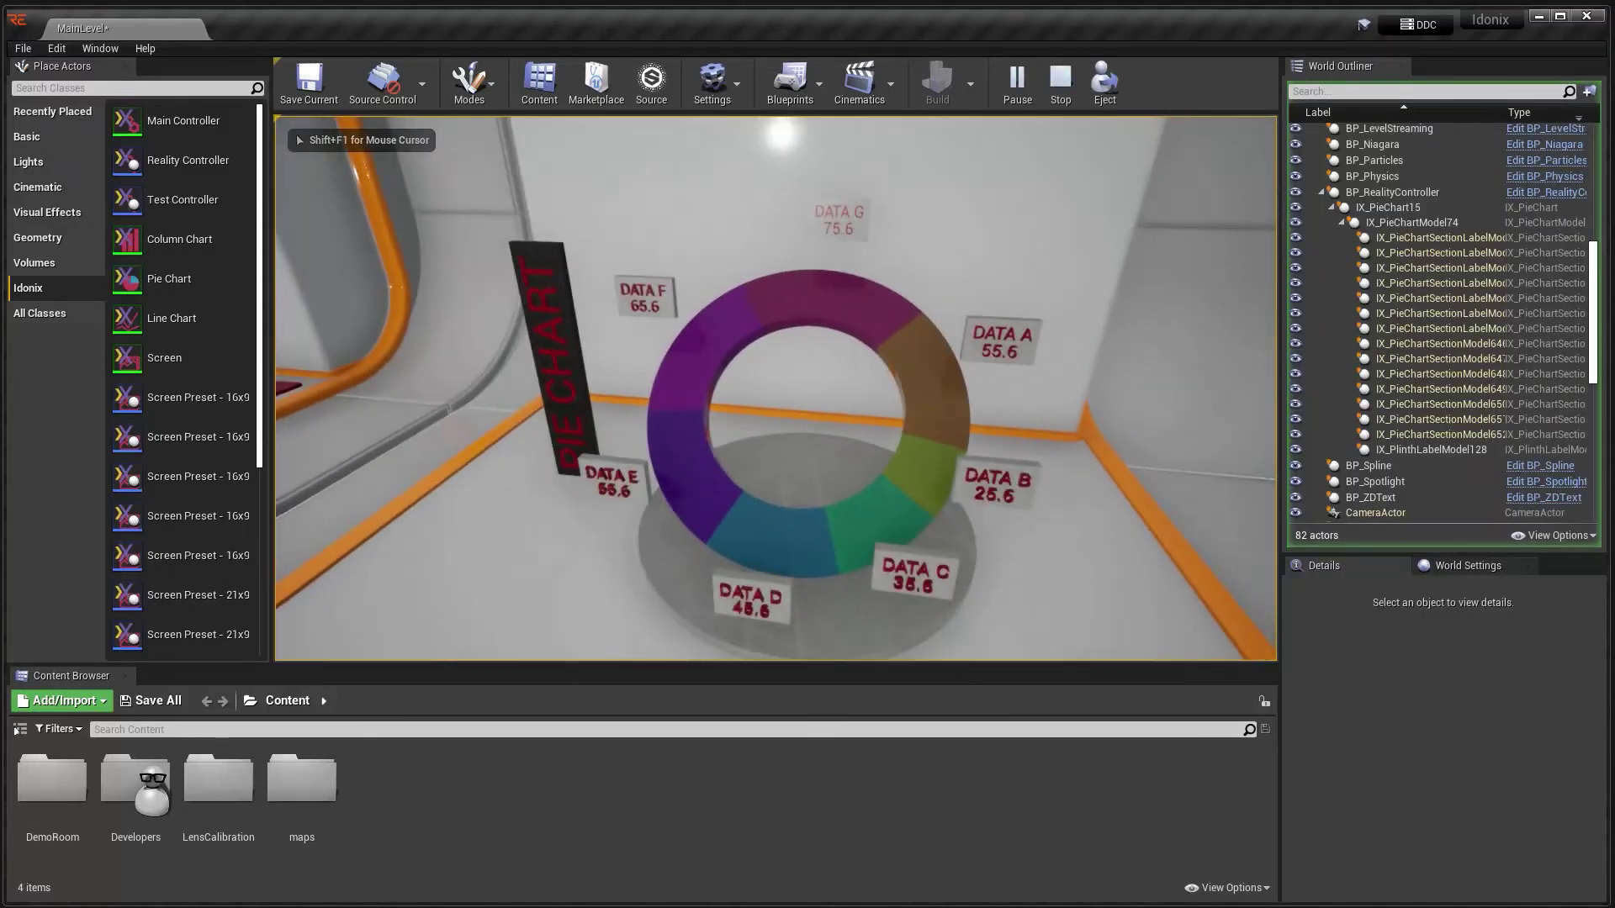
Step: Switch to coloured_slices_example.json and set the first section's value to 155.6 and the second section's value to 125.6
{"action": "key", "text": "alt+Tab"}
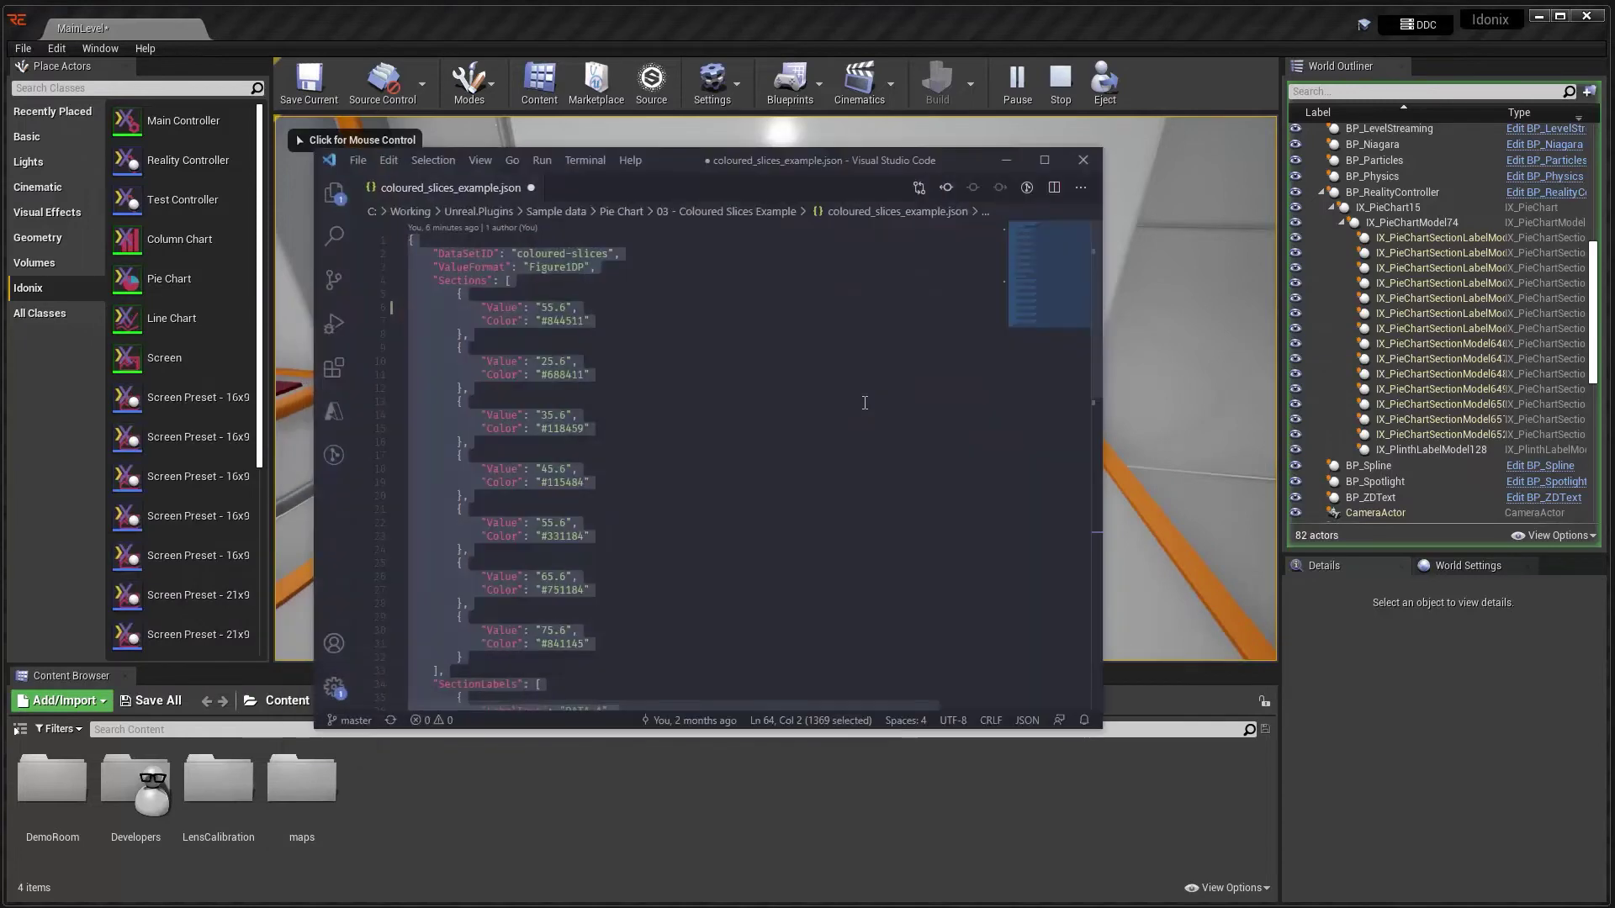
{"action": "left_click", "coordinate": [592, 320]}
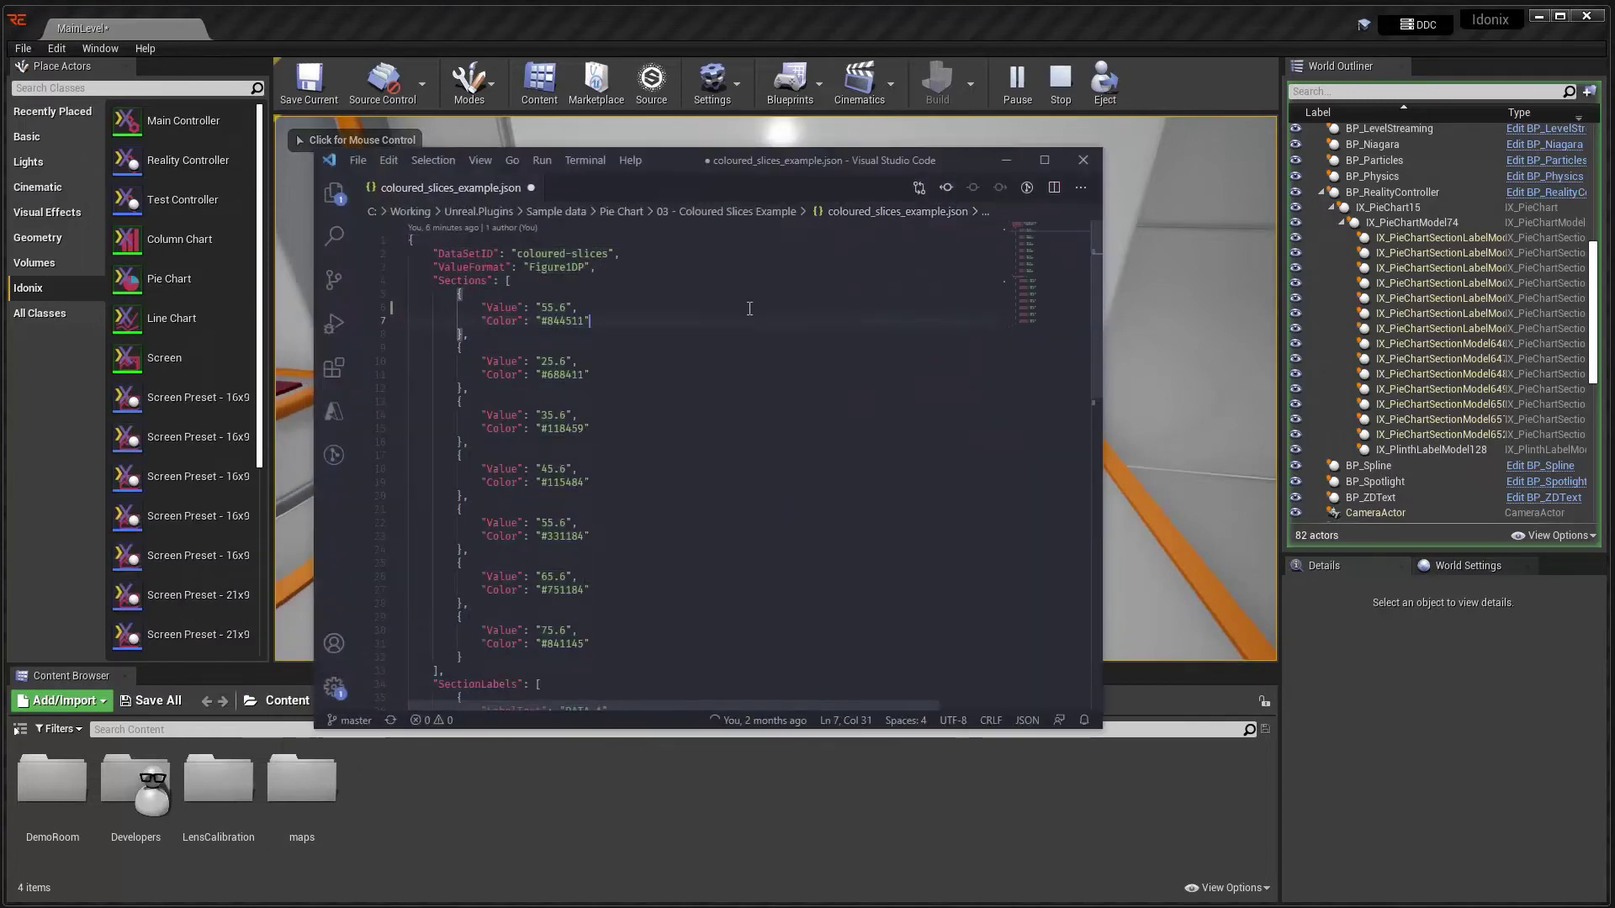
{"action": "left_click", "coordinate": [537, 308]}
{"action": "type", "text": "1"}
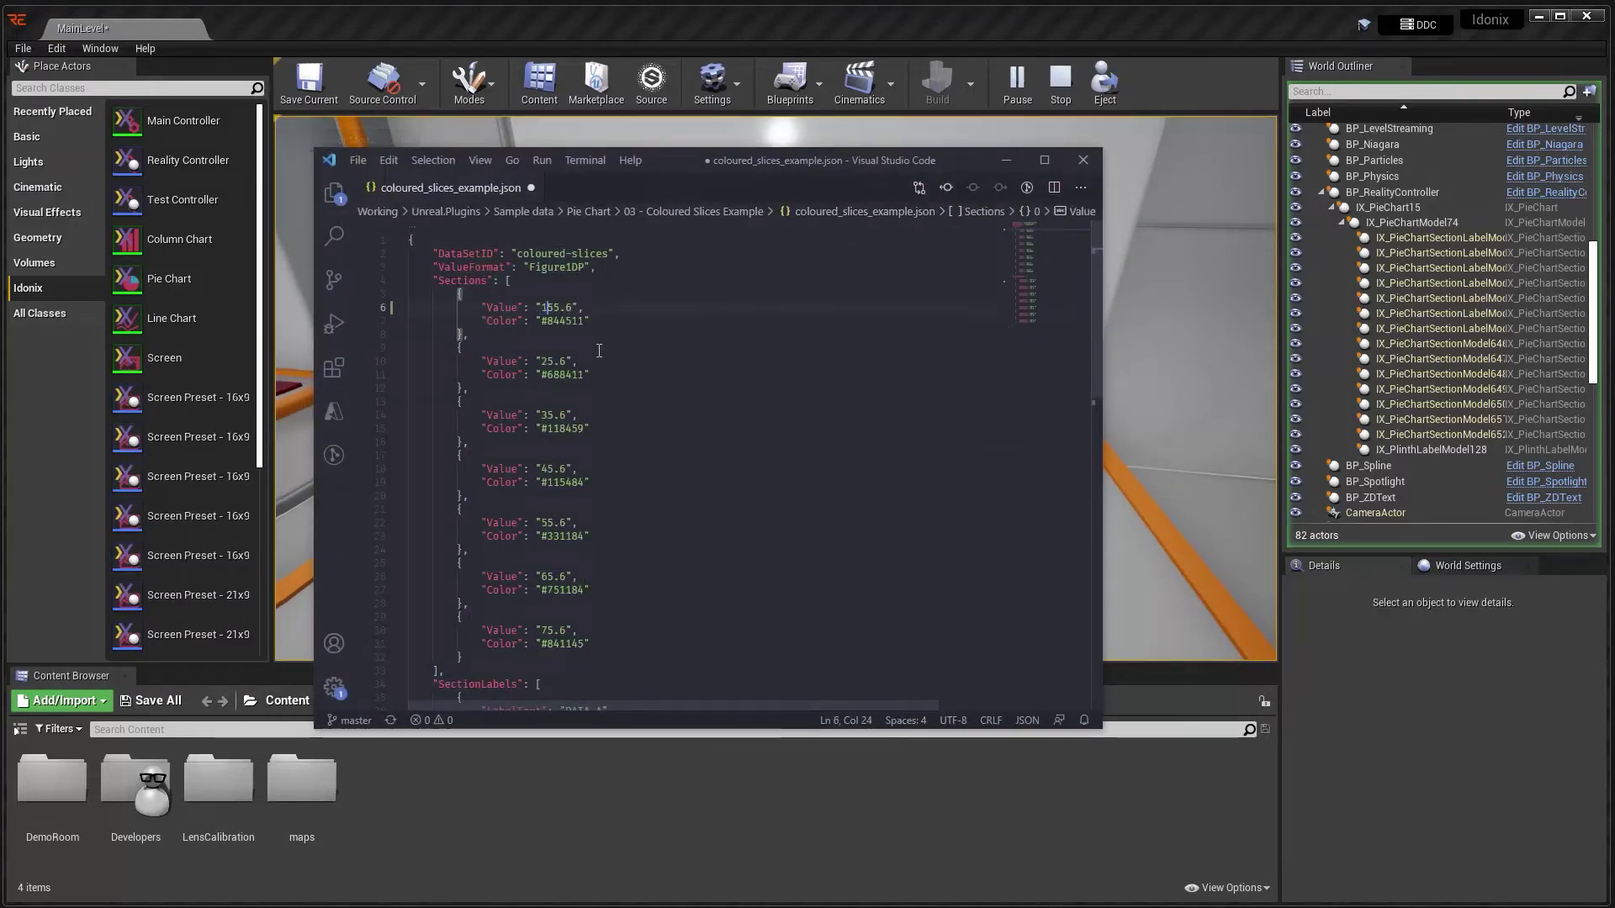
{"action": "left_click", "coordinate": [541, 361]}
{"action": "type", "text": "1"}
Step: Set the ValueText of the DATA A label to 155.6 and of the DATA B label to 125.6
{"action": "scroll", "coordinate": [570, 408], "scroll_direction": "down", "scroll_amount": 6}
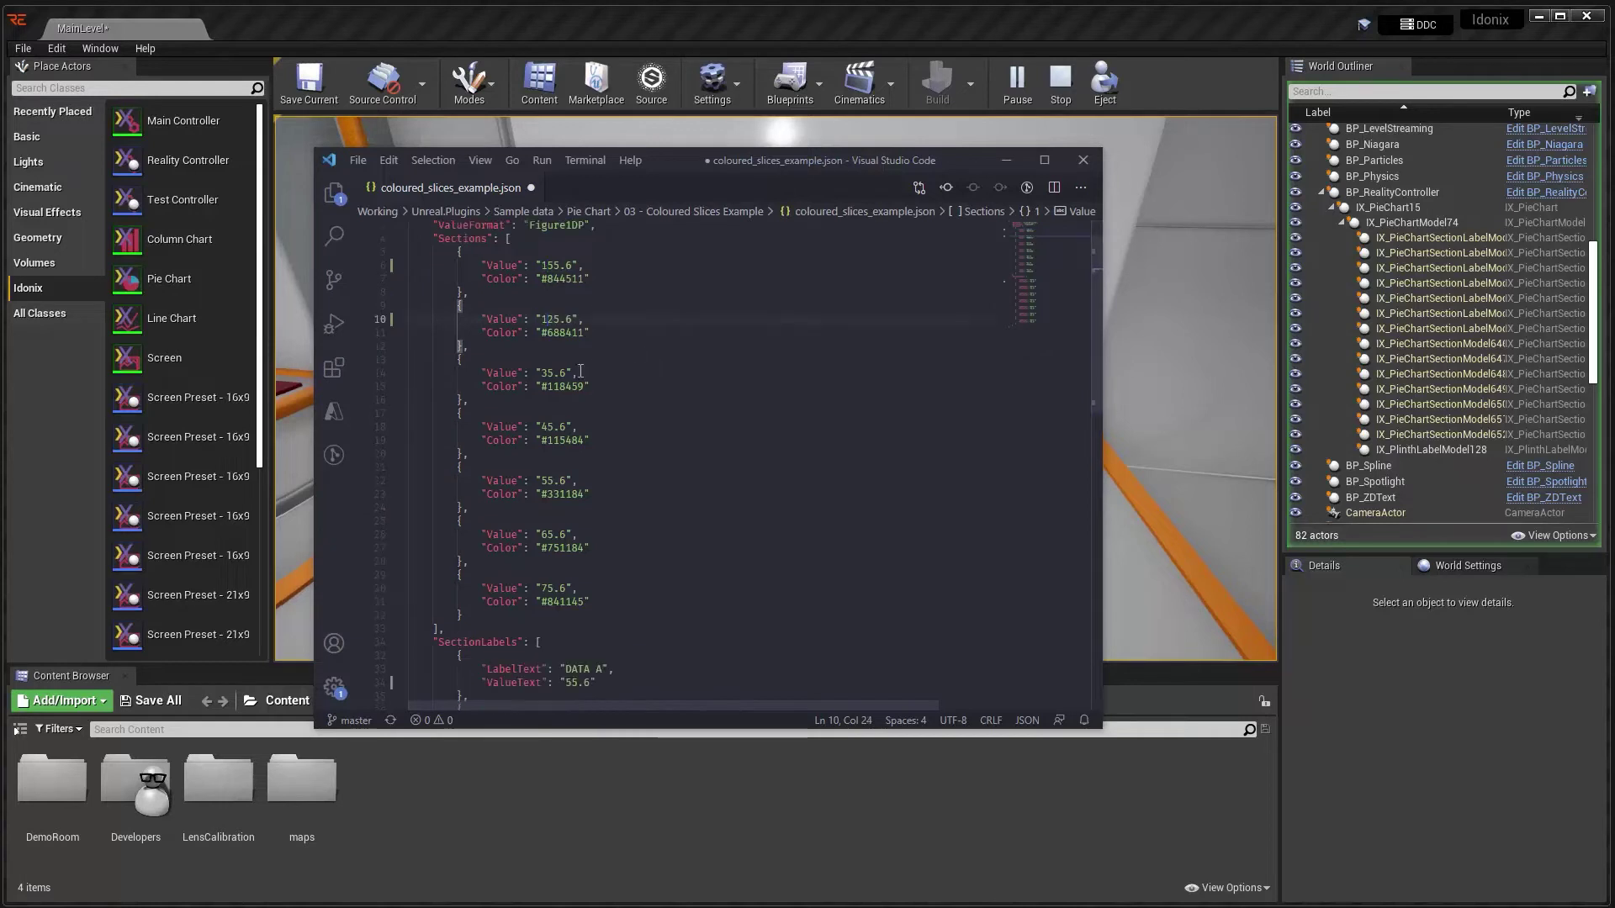
{"action": "left_click", "coordinate": [563, 472]}
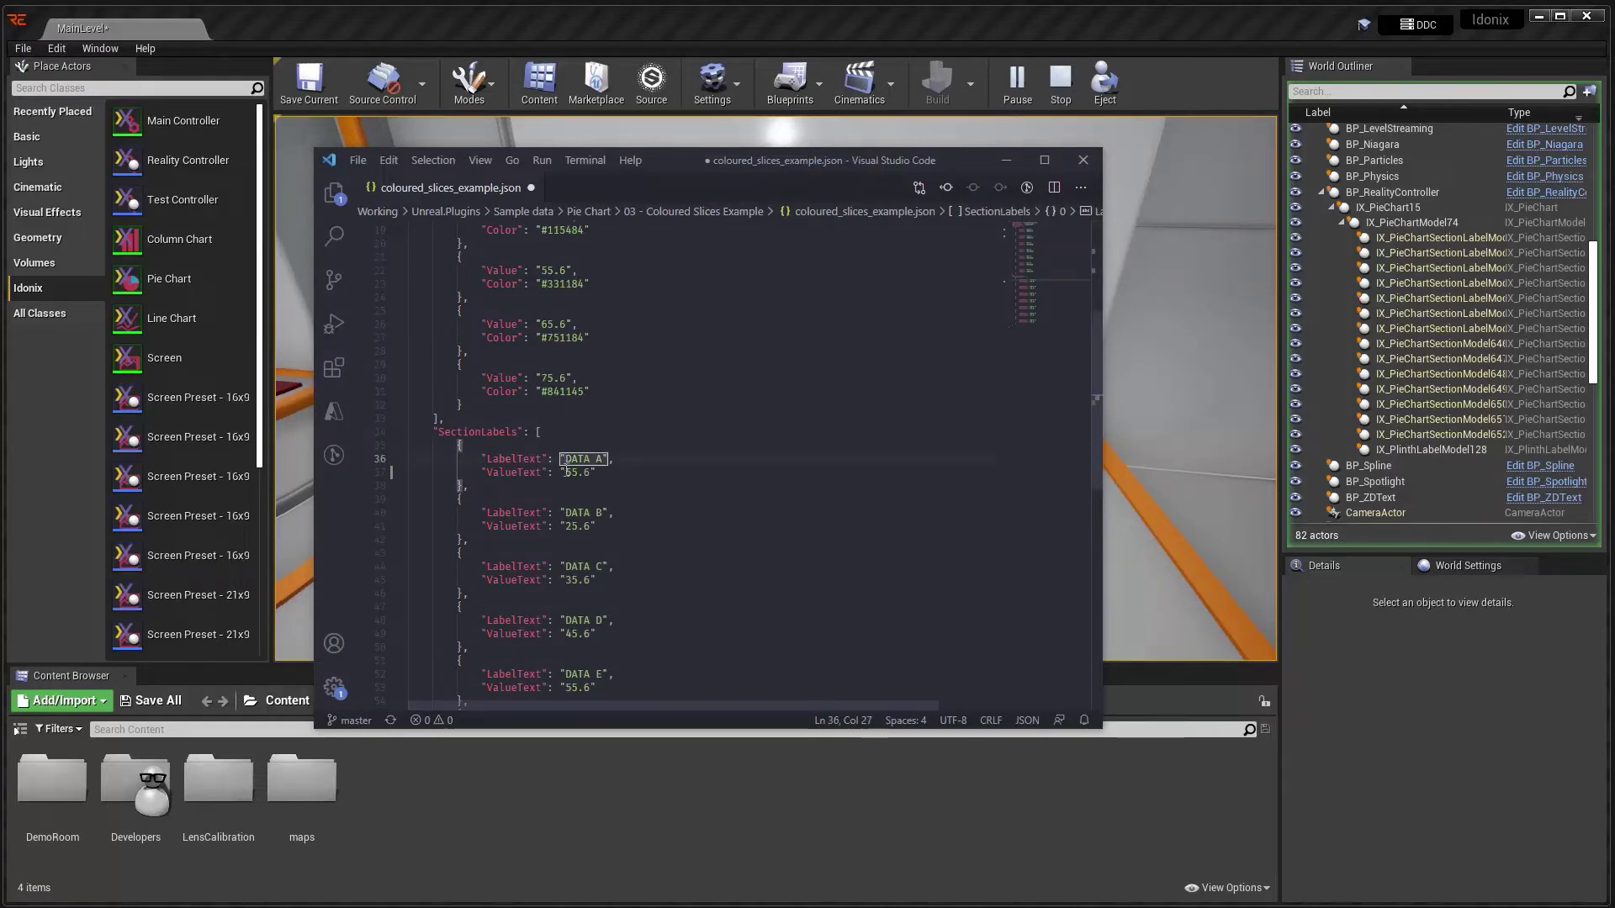
{"action": "type", "text": "1"}
{"action": "left_click", "coordinate": [563, 527]}
{"action": "type", "text": "1"}
Step: Replace the My Pie Chart node's JSON Data in RealityHub with the full contents of the edited JSON file
{"action": "key", "text": "ctrl+a"}
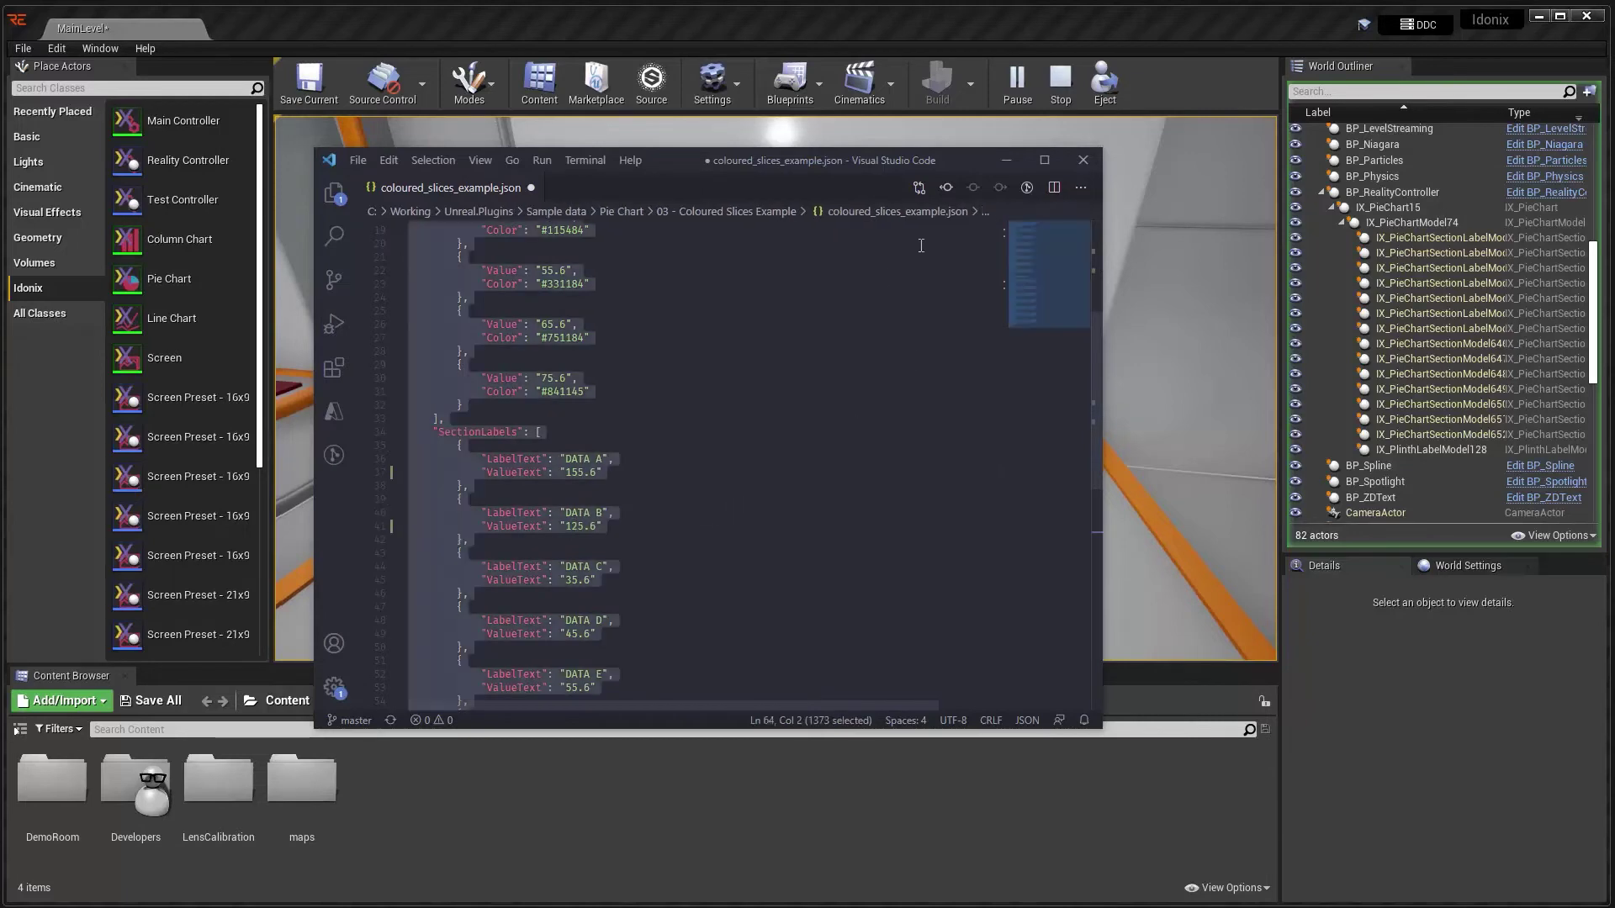
{"action": "left_click", "coordinate": [1005, 161]}
{"action": "key", "text": "alt+Tab"}
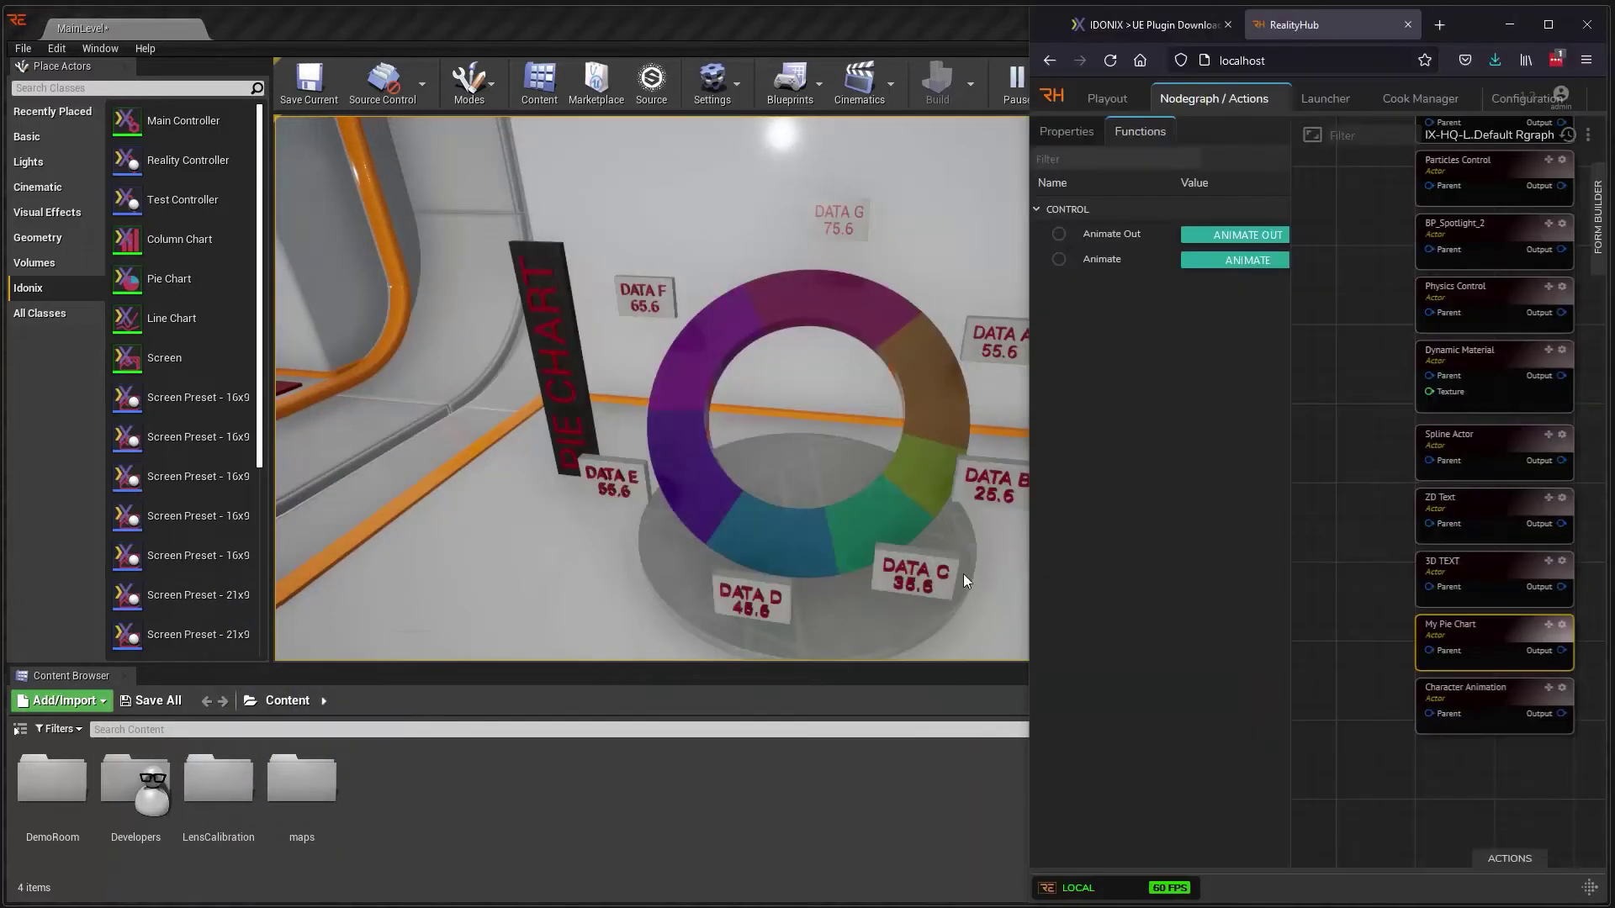
{"action": "left_click", "coordinate": [1073, 136]}
{"action": "left_click", "coordinate": [1203, 512]}
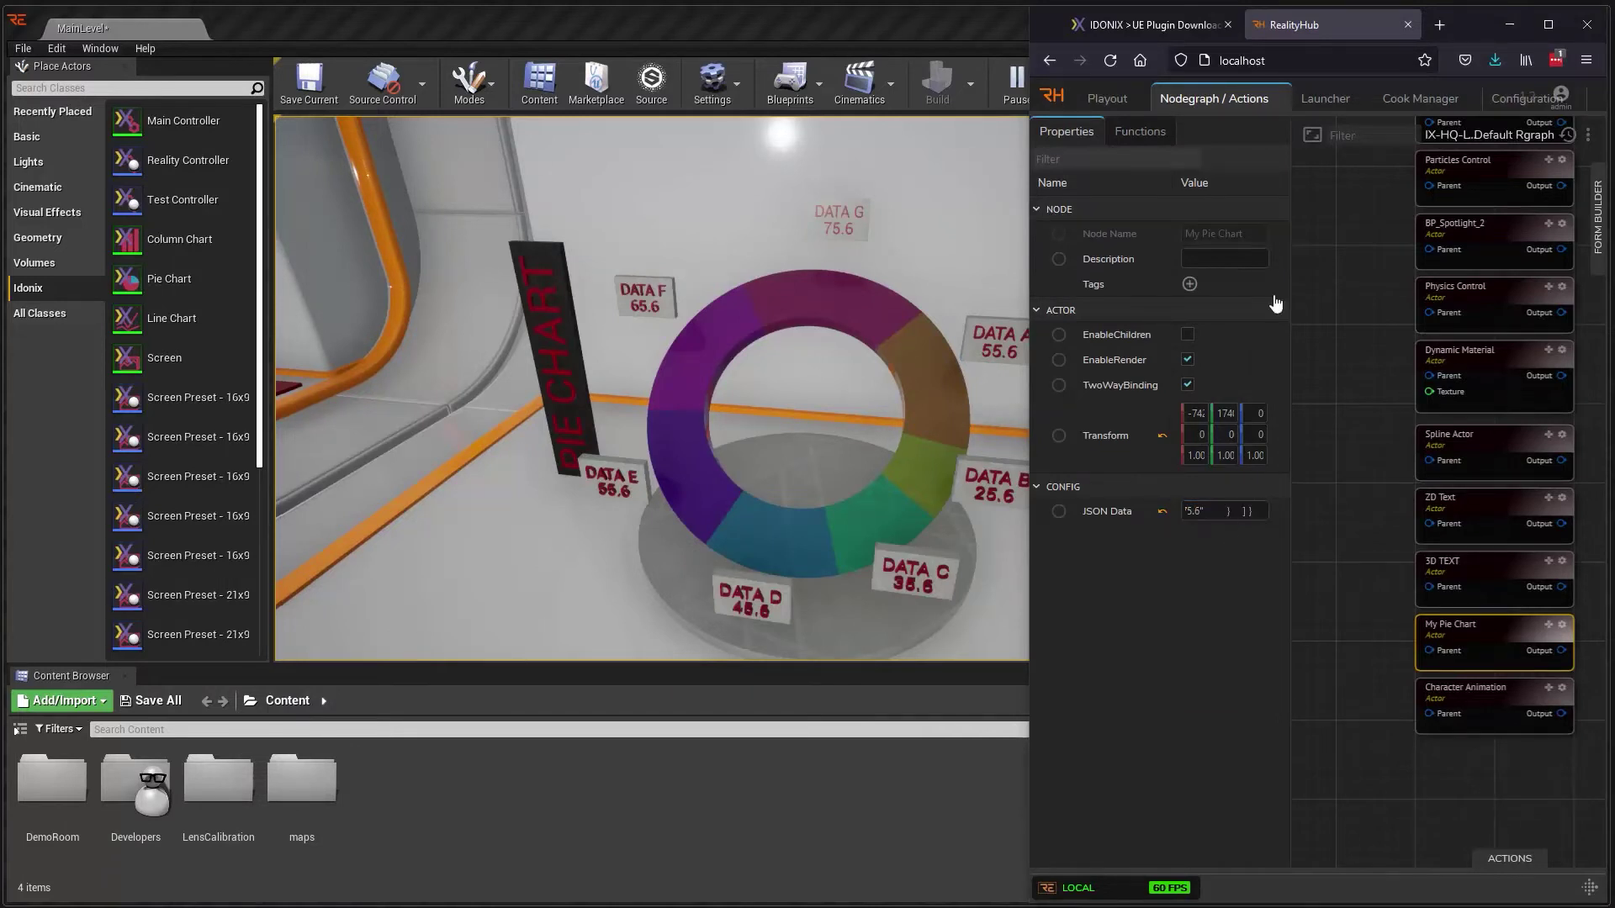
Step: Run Animate to update the pie chart with the new data, and clear it with Animate Out
{"action": "left_click", "coordinate": [1140, 132]}
{"action": "left_click", "coordinate": [1198, 269]}
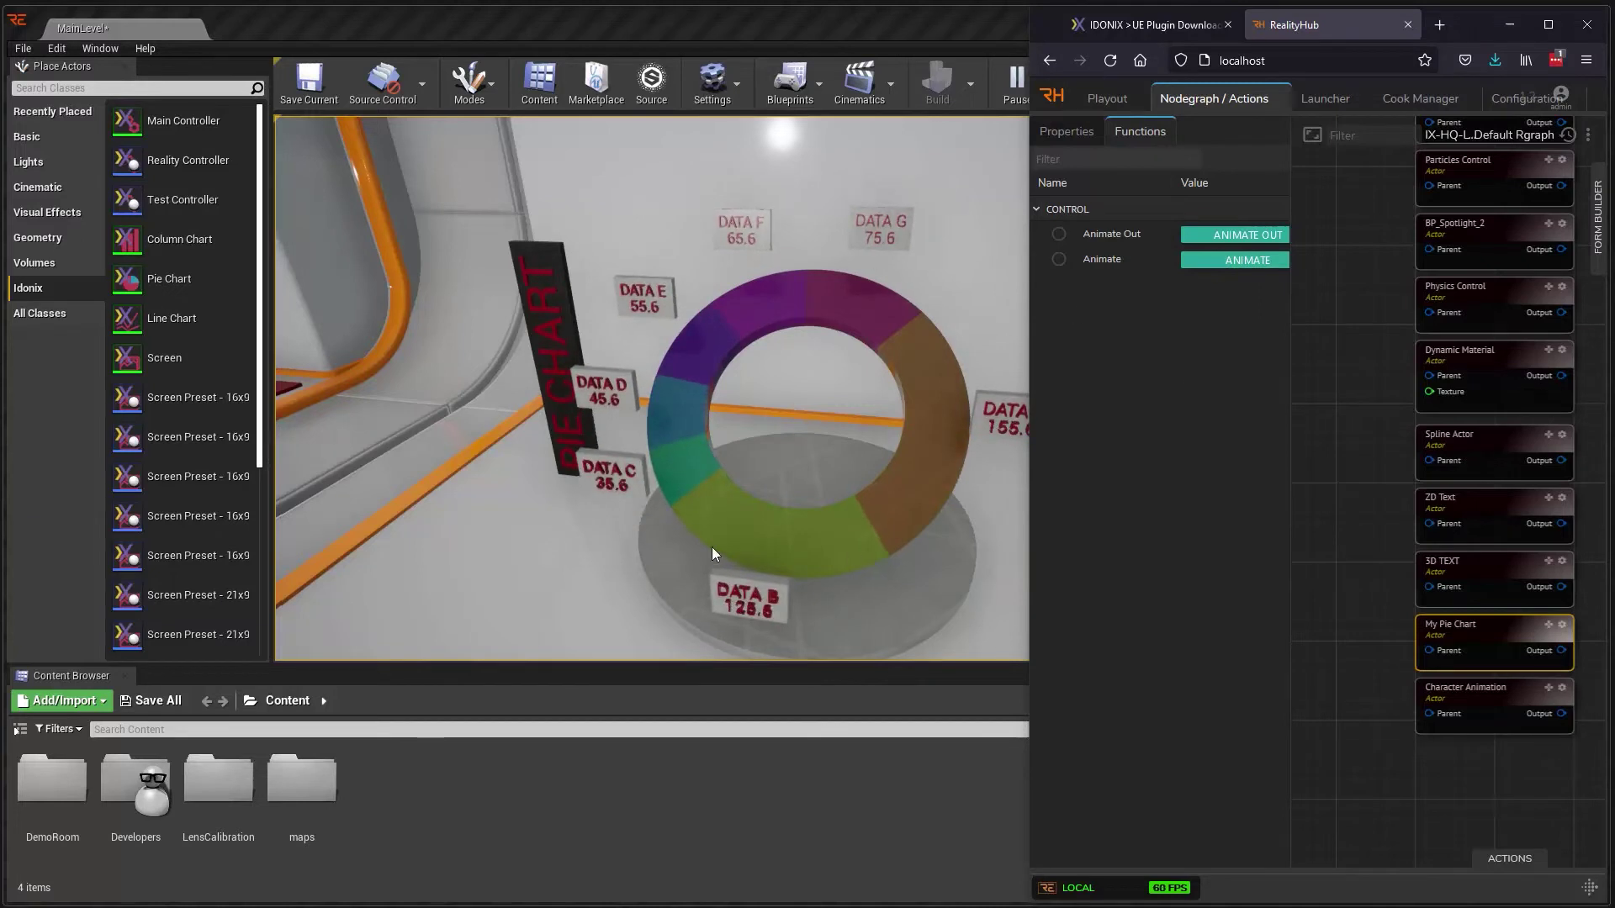
{"action": "left_click", "coordinate": [1243, 232]}
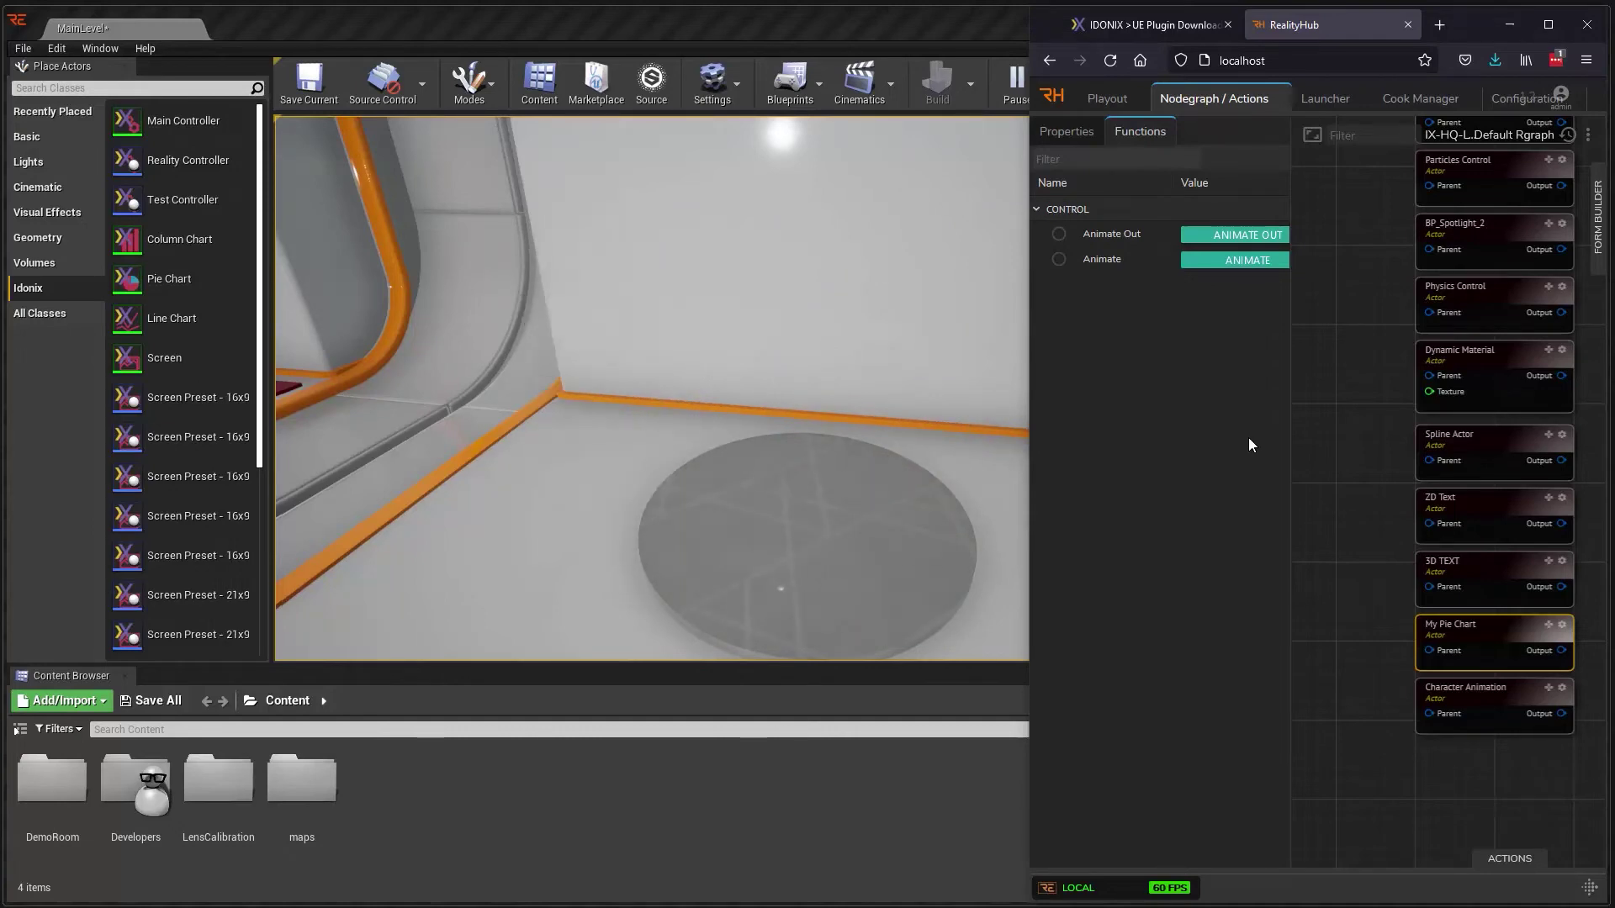
Step: Widen the RealityHub window to full width and create a new action
{"action": "left_click_drag", "start_coordinate": [1029, 354], "coordinate": [10, 350]}
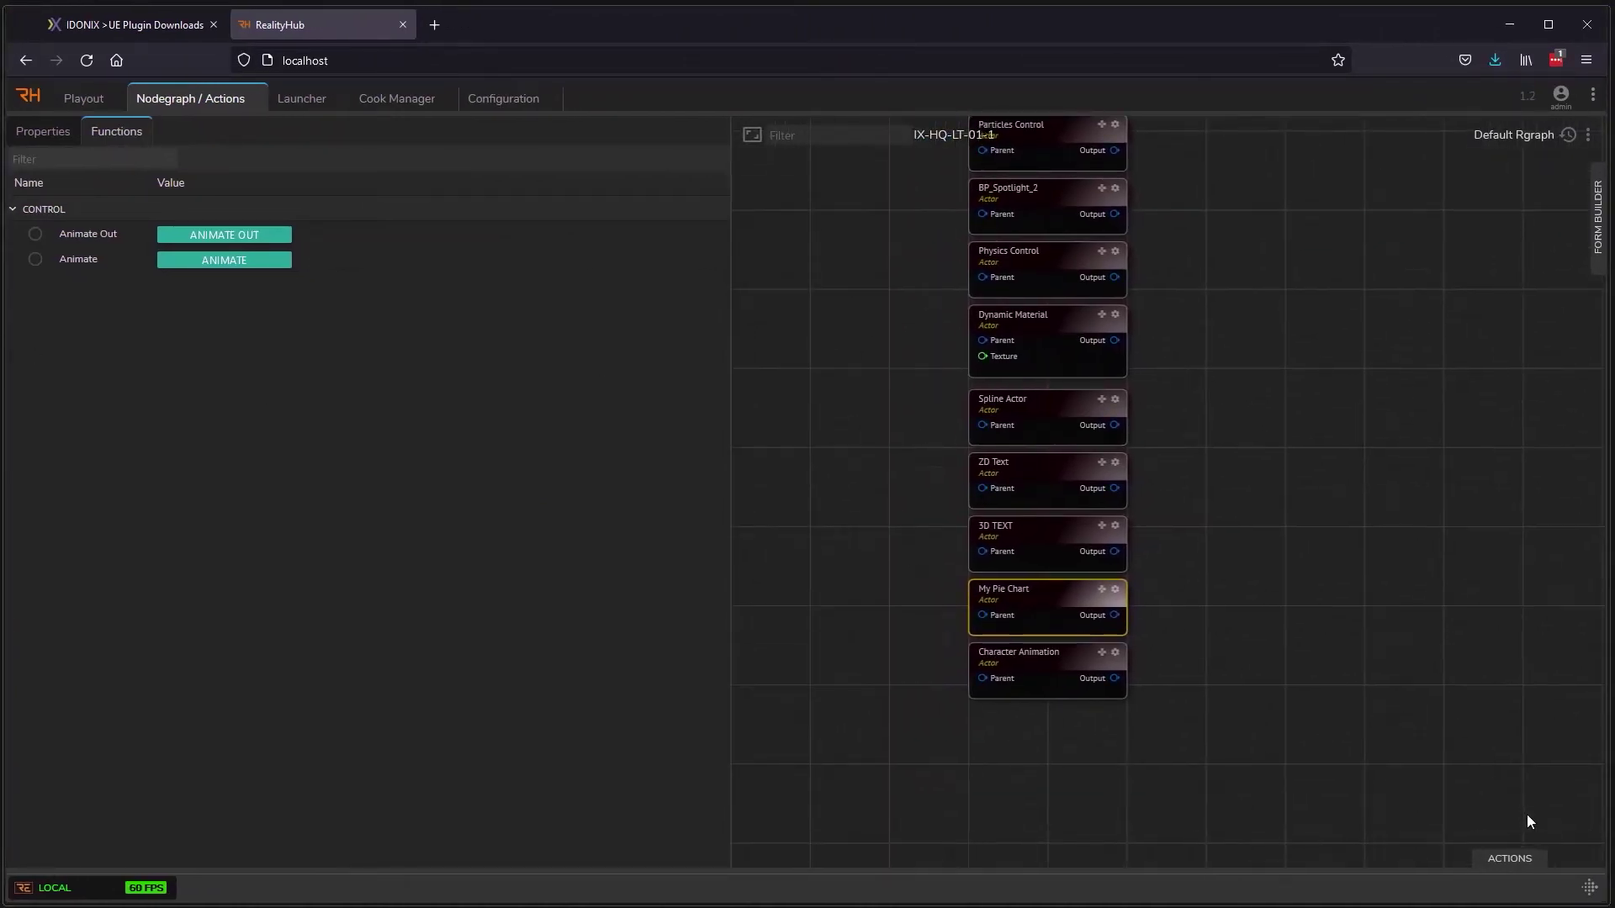
{"action": "left_click", "coordinate": [1510, 858]}
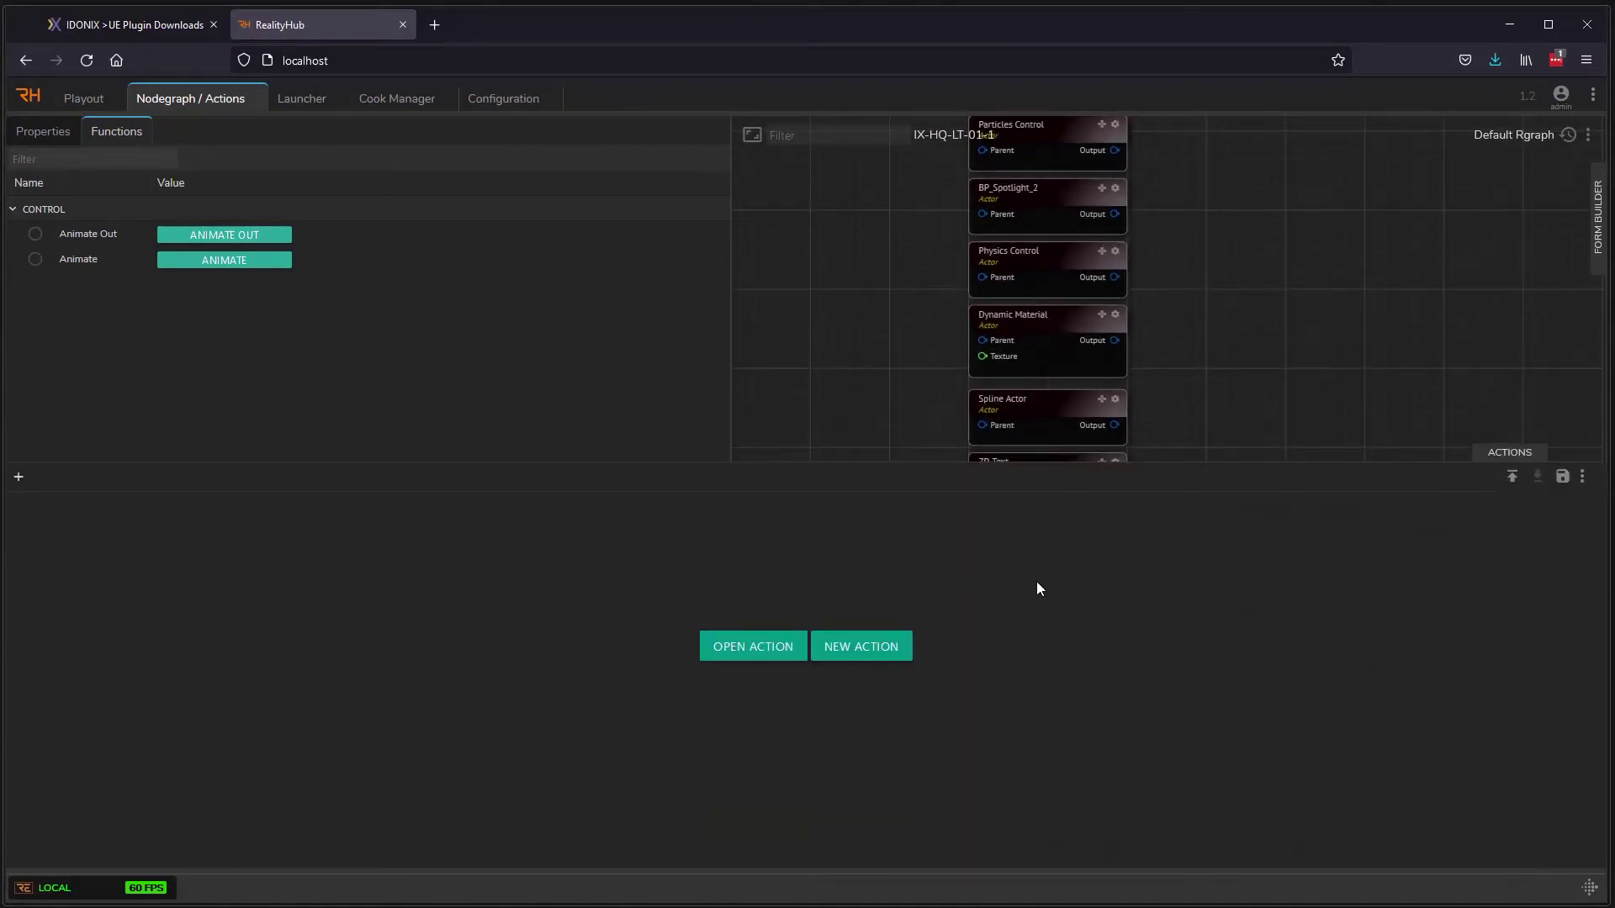
{"action": "left_click", "coordinate": [879, 655]}
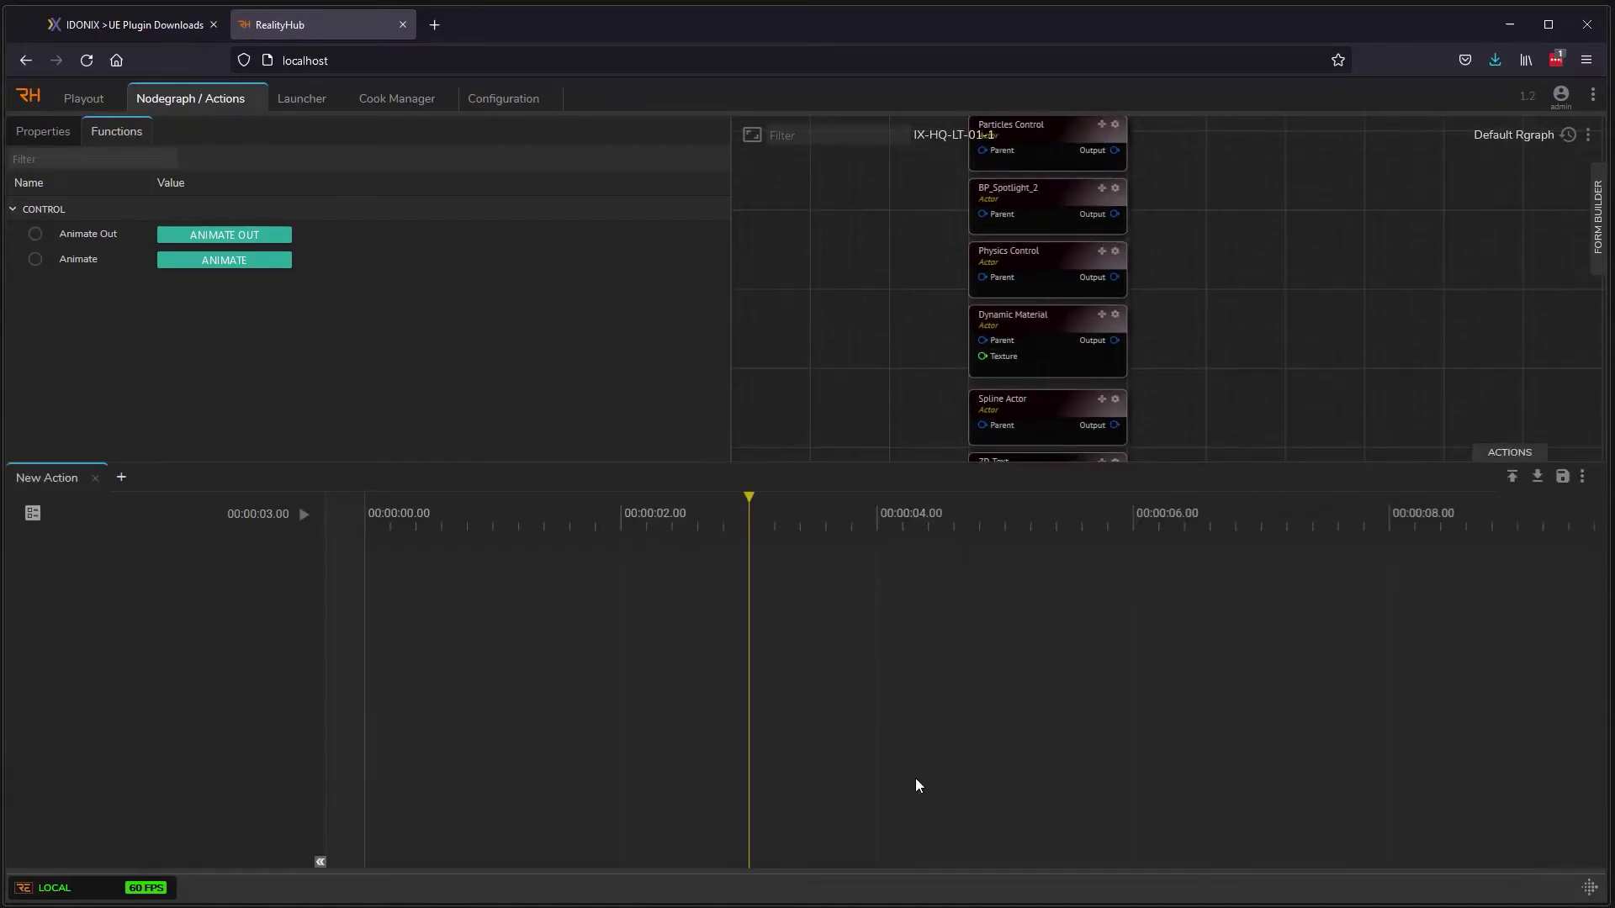
Step: Move the new action's playhead close to the timeline start and add the My Pie Chart node's JSON Data property to the action
{"action": "left_click_drag", "start_coordinate": [416, 517], "coordinate": [380, 518]}
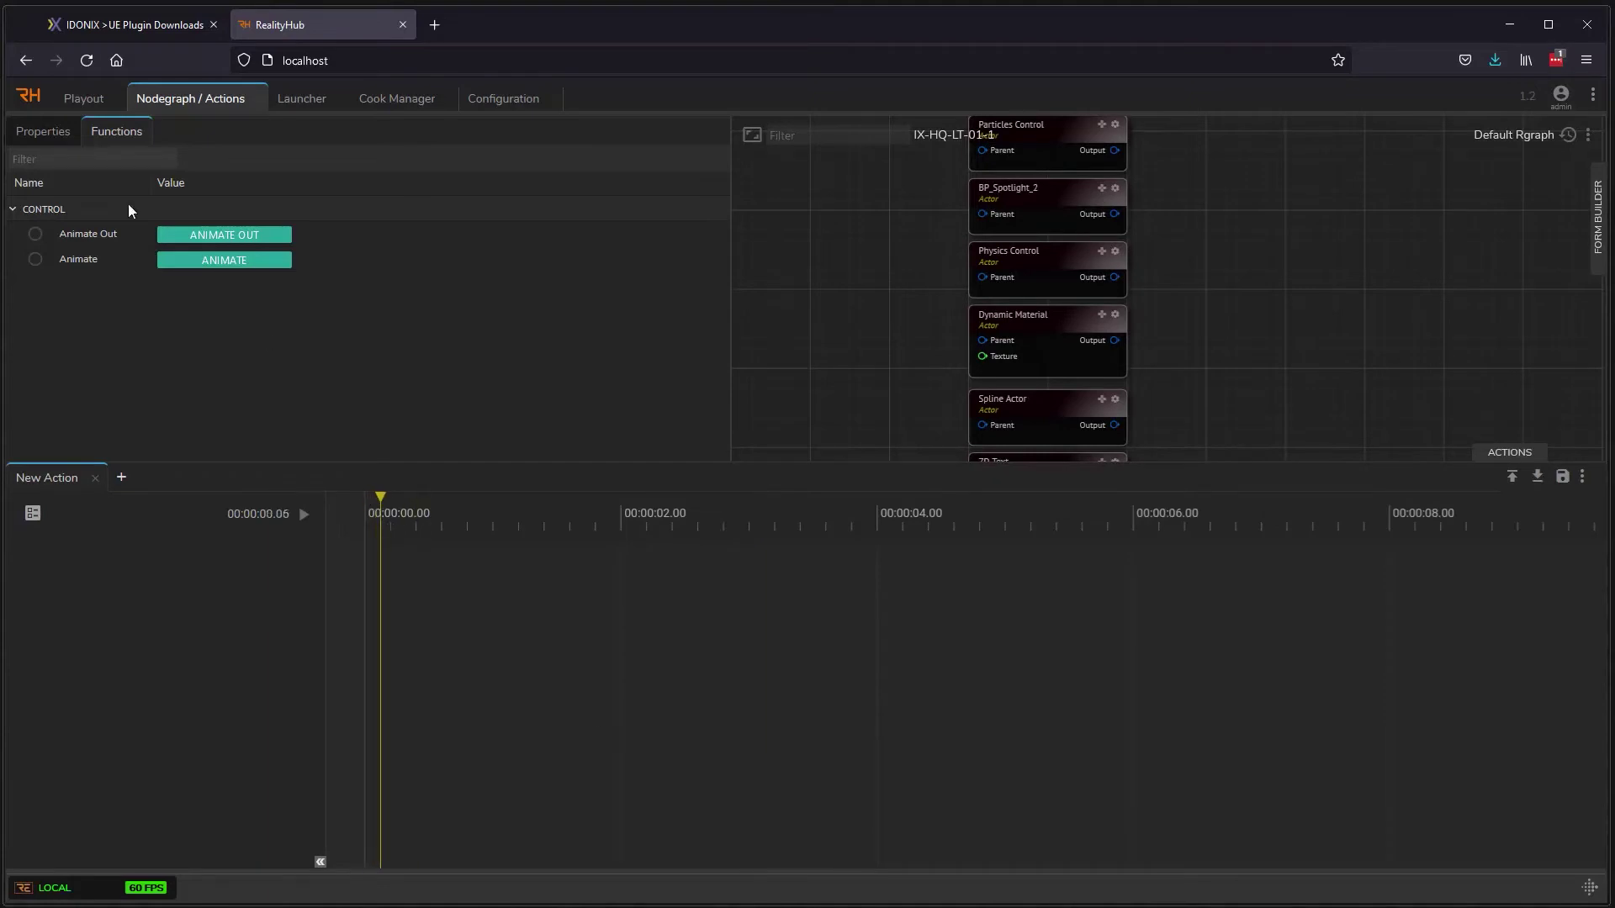
{"action": "left_click", "coordinate": [38, 135]}
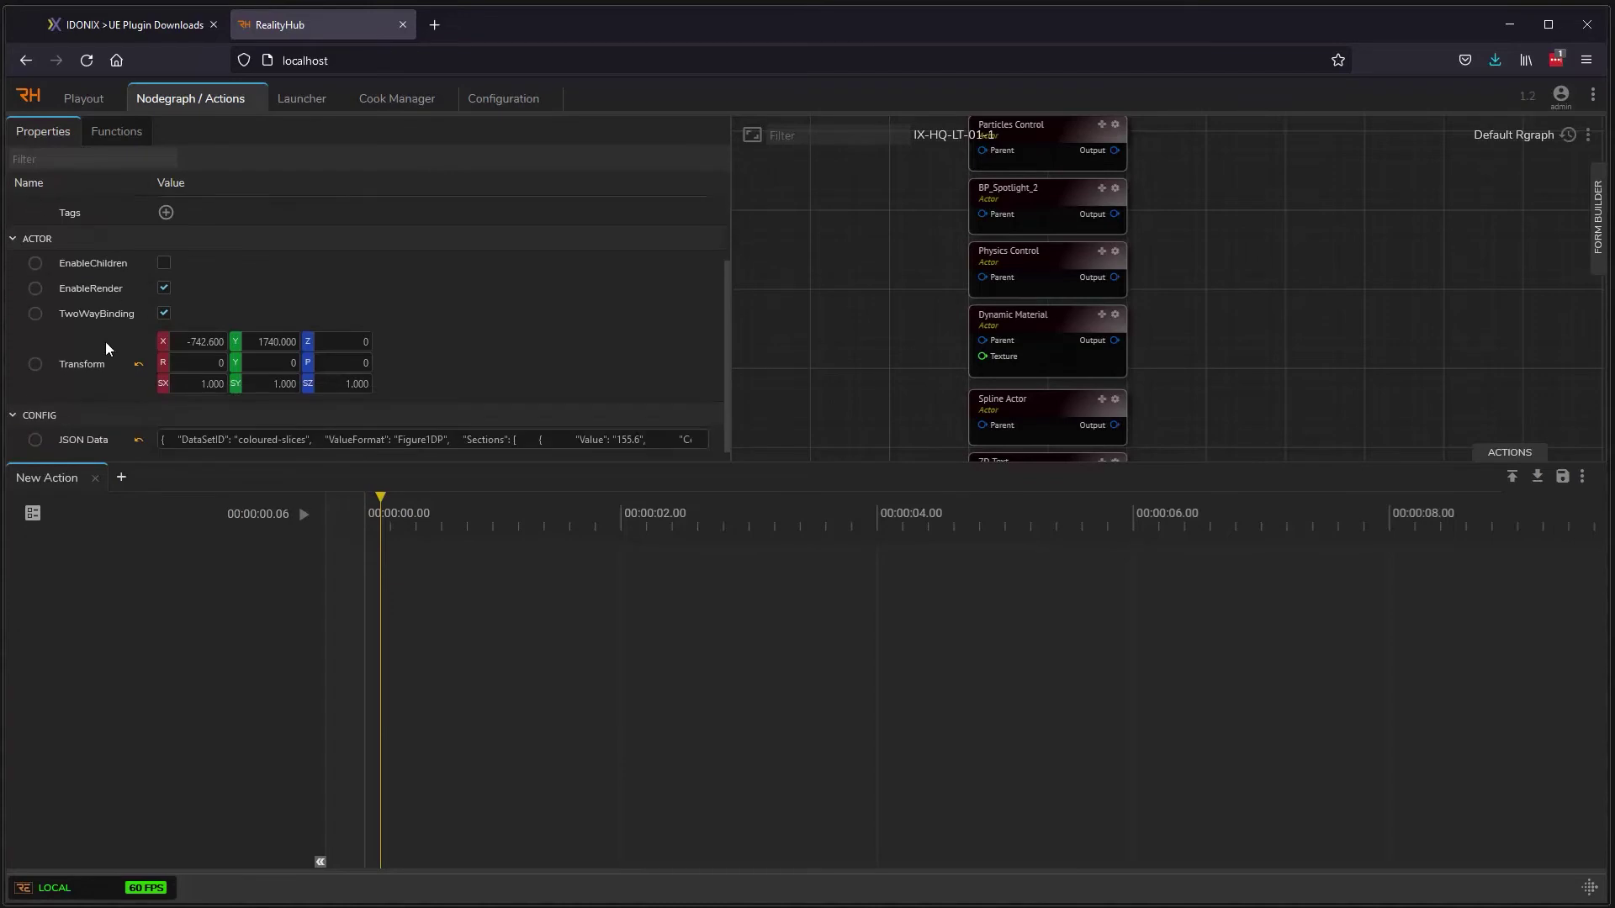
{"action": "right_click", "coordinate": [42, 438]}
{"action": "left_click", "coordinate": [74, 508]}
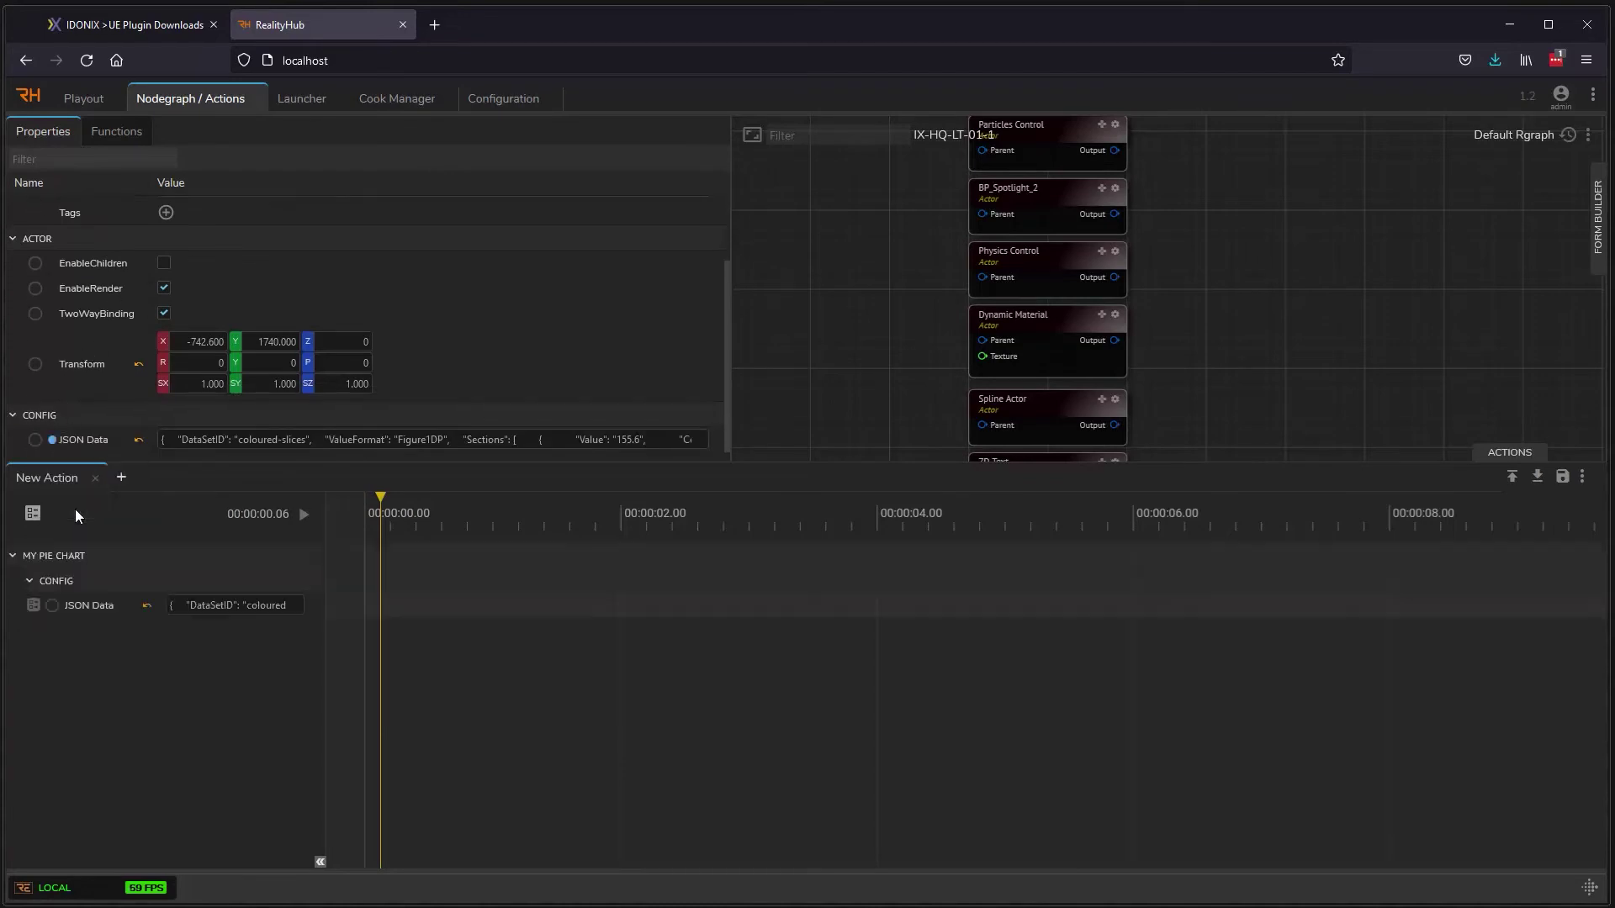
Step: Add the My Pie Chart node's Animate and Animate Out functions to the action
{"action": "left_click", "coordinate": [116, 131]}
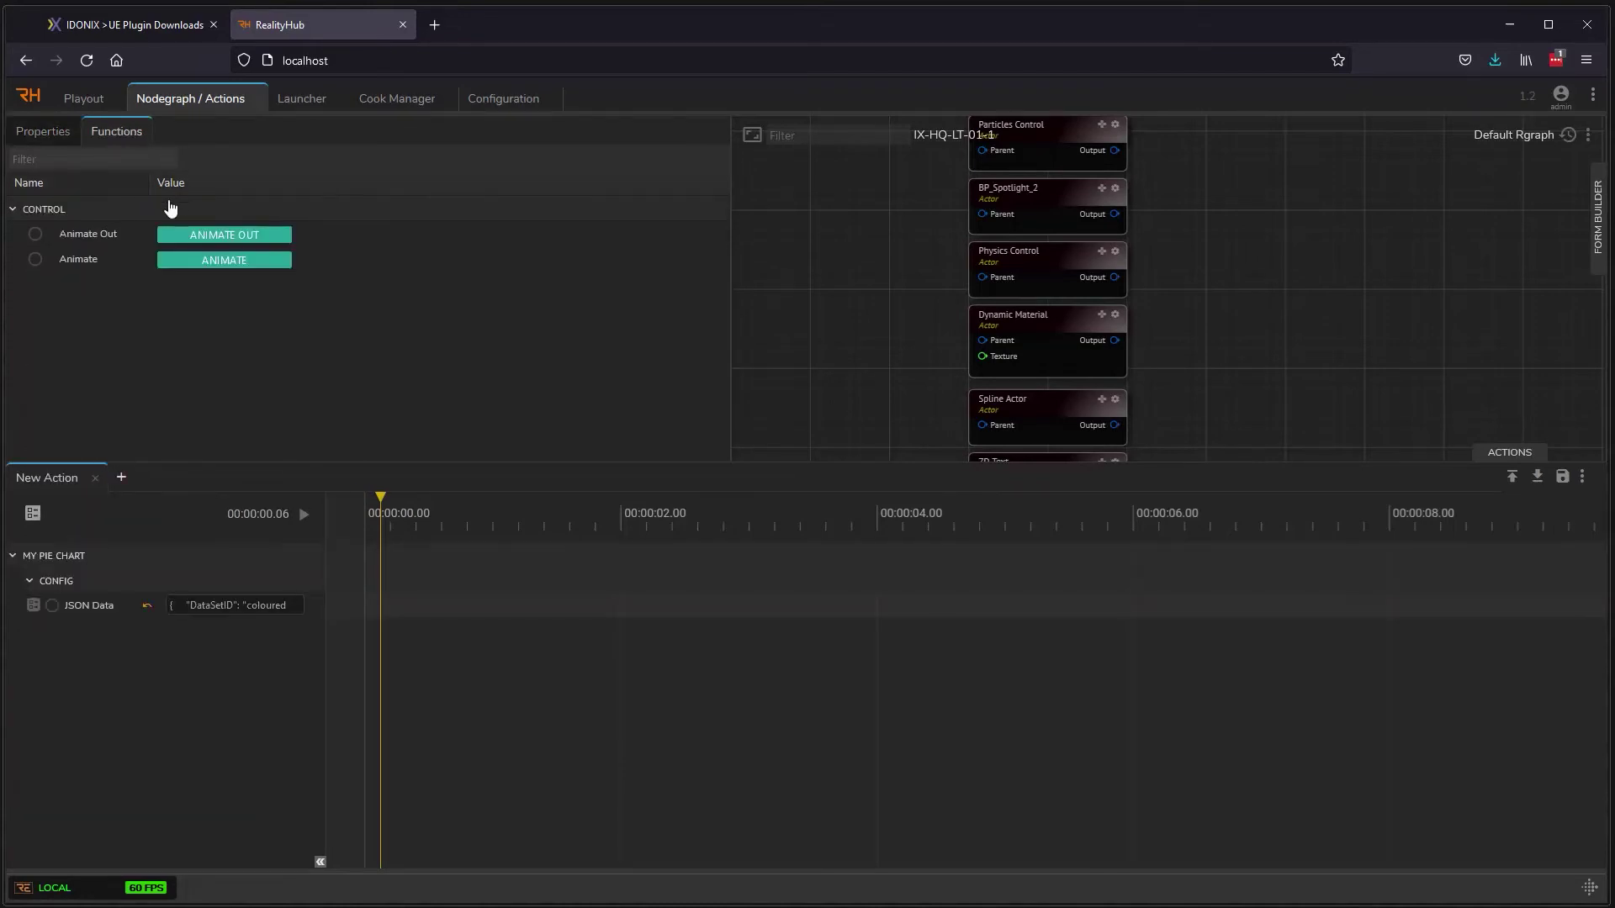
{"action": "right_click", "coordinate": [34, 259]}
{"action": "left_click", "coordinate": [74, 326]}
{"action": "right_click", "coordinate": [36, 241]}
{"action": "left_click", "coordinate": [84, 308]}
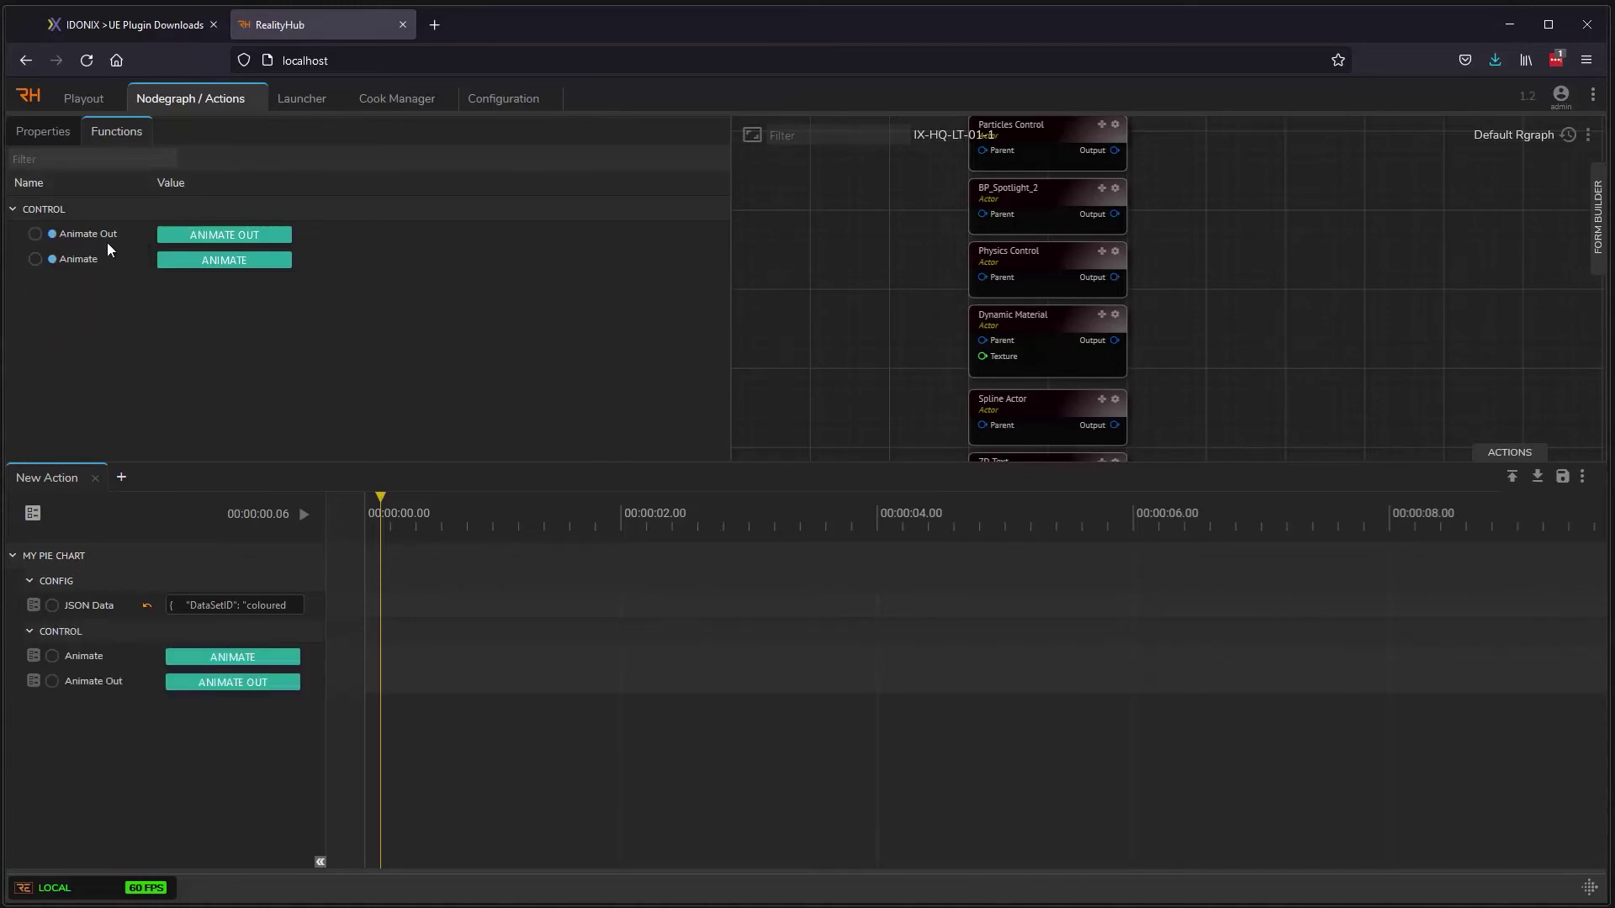
Step: Paste the copied chart JSON into the action's JSON Data and keyframe it at 00:00:00.05
{"action": "left_click", "coordinate": [52, 133]}
{"action": "left_click_drag", "start_coordinate": [380, 506], "coordinate": [377, 503]}
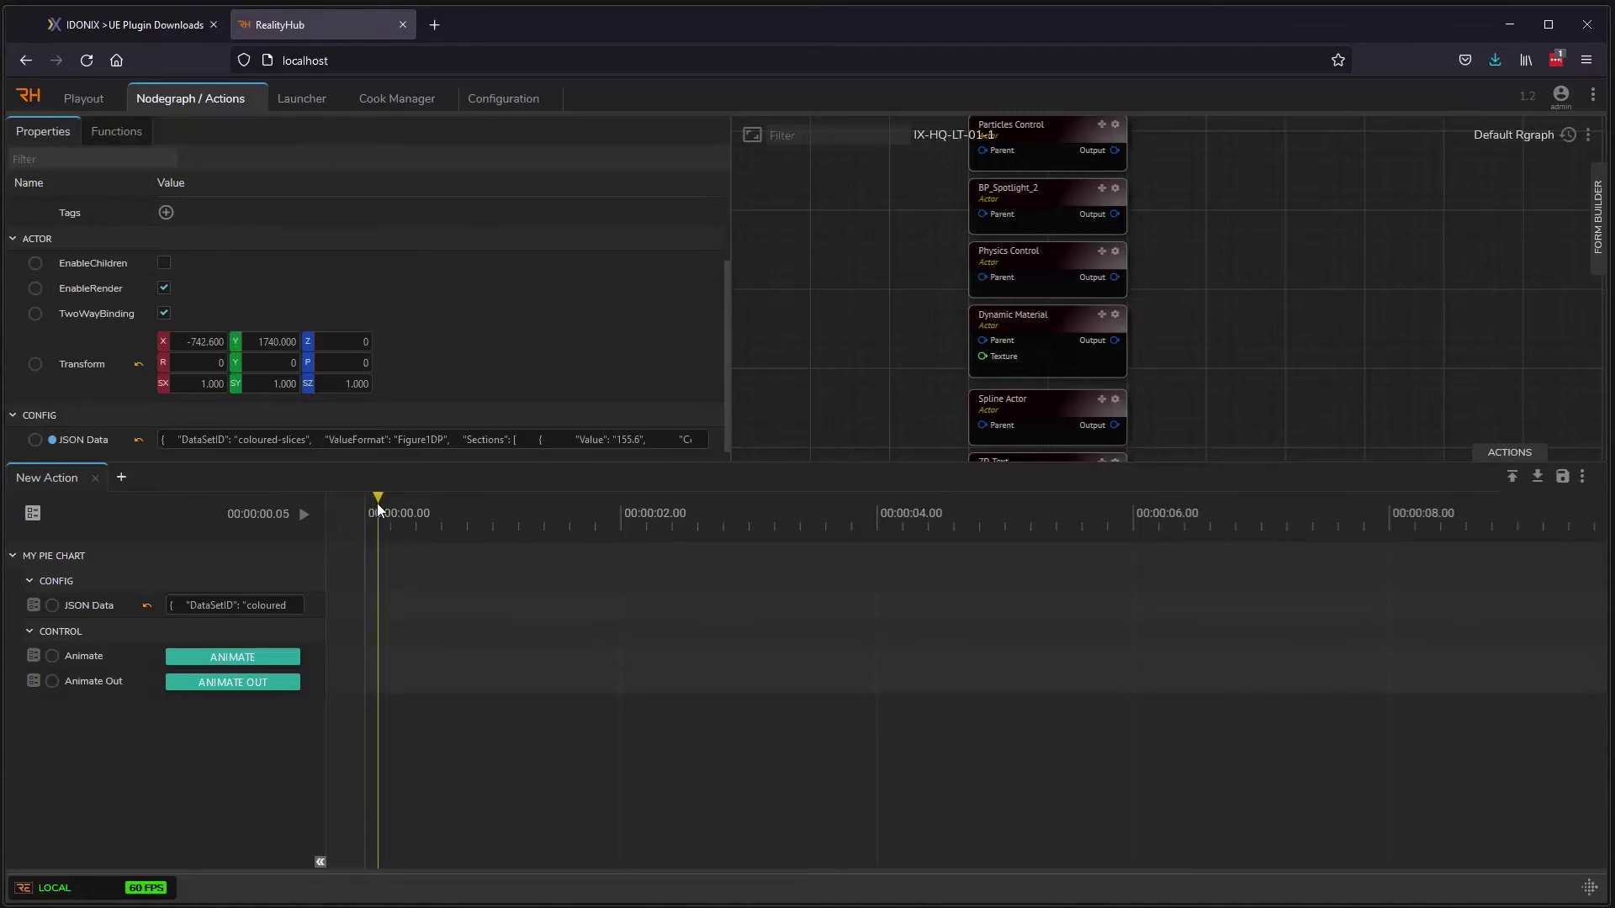
{"action": "left_click", "coordinate": [206, 611]}
{"action": "key", "text": "ctrl+v"}
{"action": "key", "text": "Return"}
{"action": "right_click", "coordinate": [55, 607]}
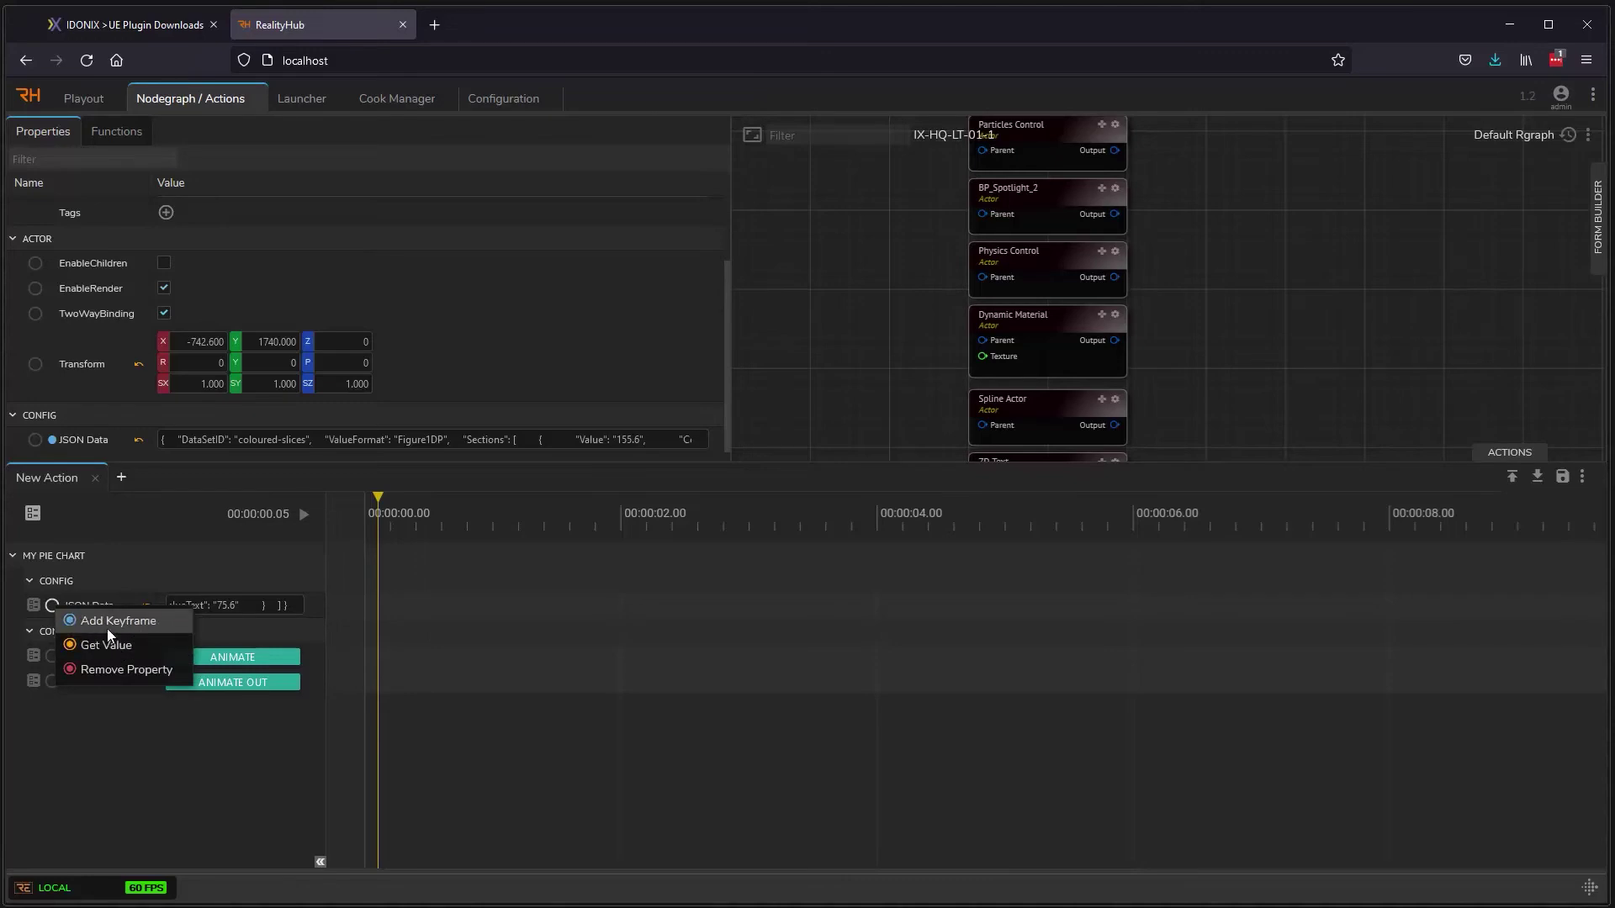
{"action": "left_click", "coordinate": [106, 623]}
{"action": "left_click", "coordinate": [177, 690]}
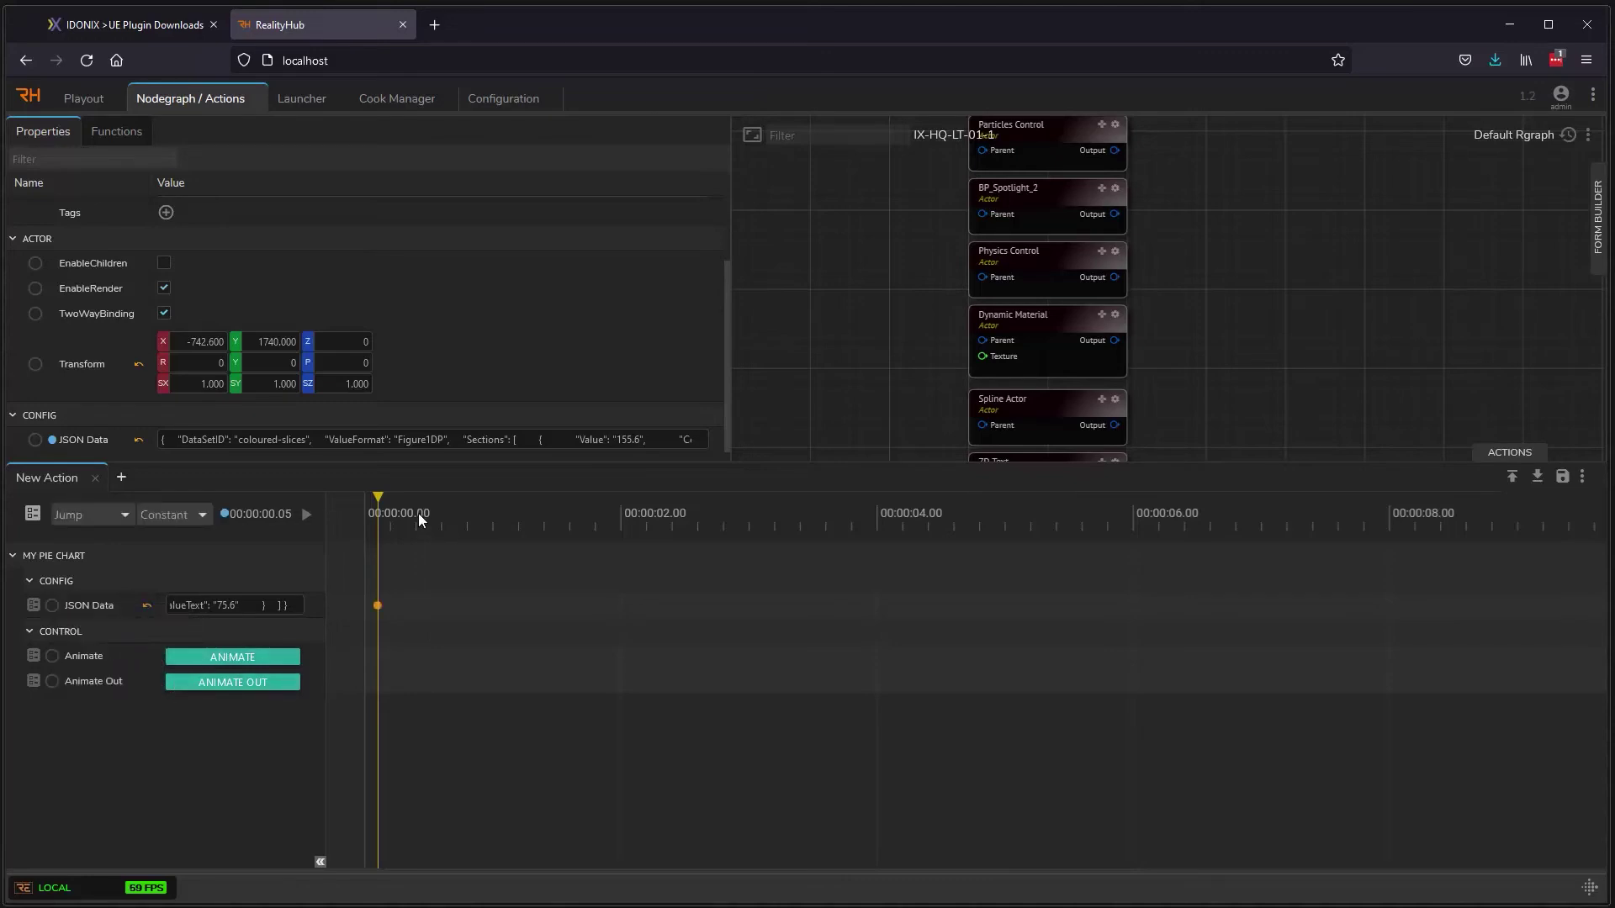
Step: Add an Animate keyframe at 00:00:00.09, just after the JSON Data keyframe
{"action": "left_click", "coordinate": [387, 512]}
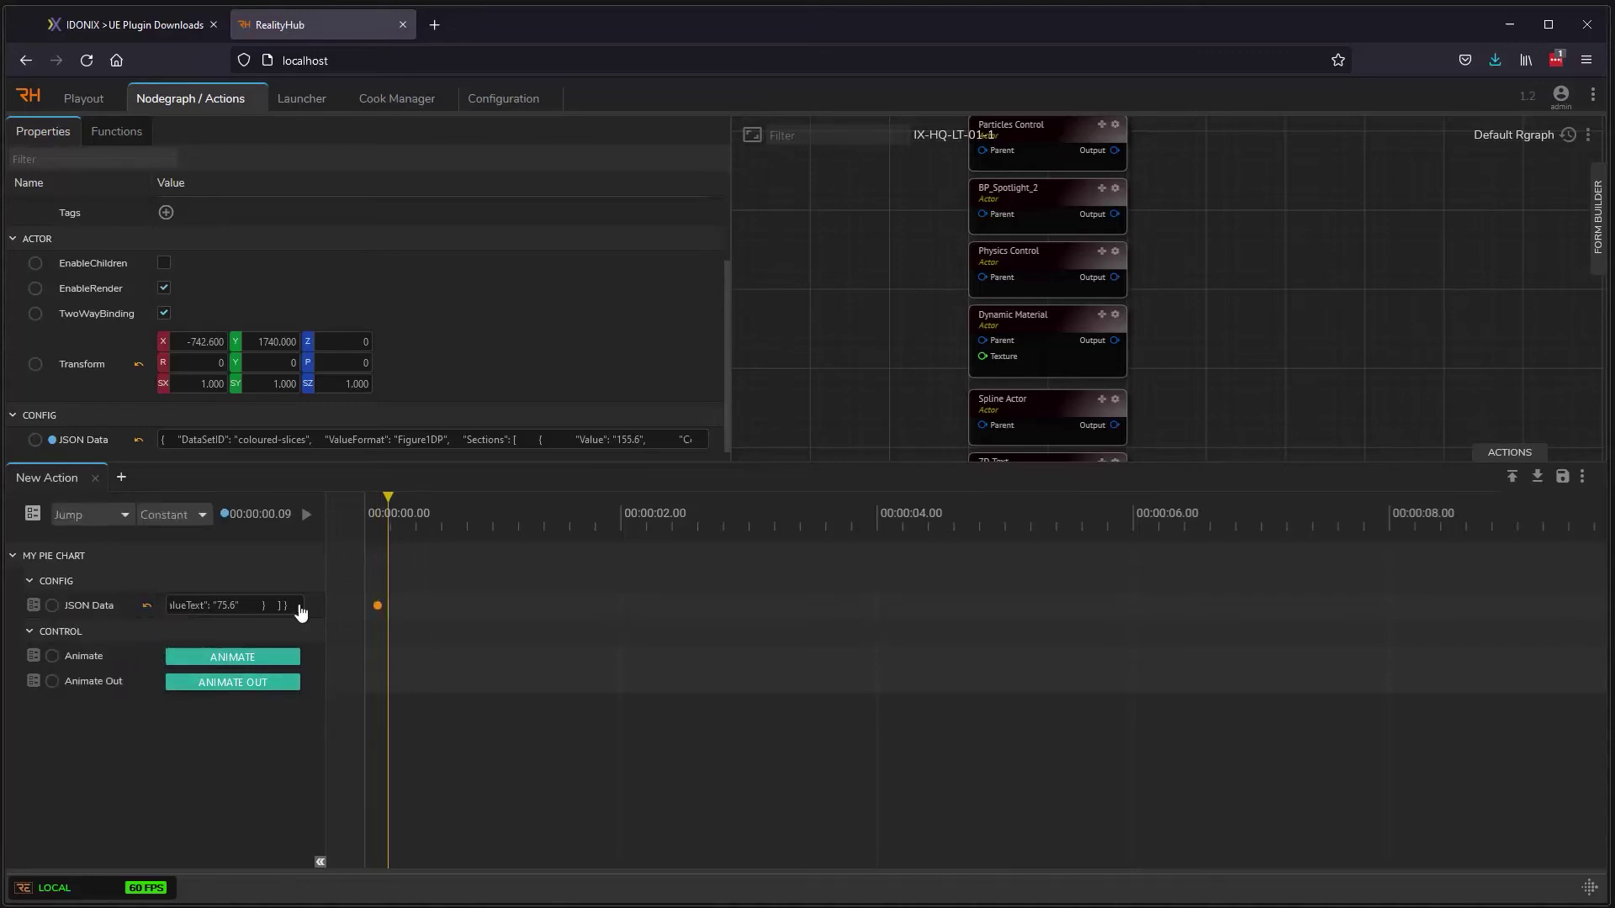
{"action": "right_click", "coordinate": [53, 656]}
{"action": "left_click", "coordinate": [88, 678]}
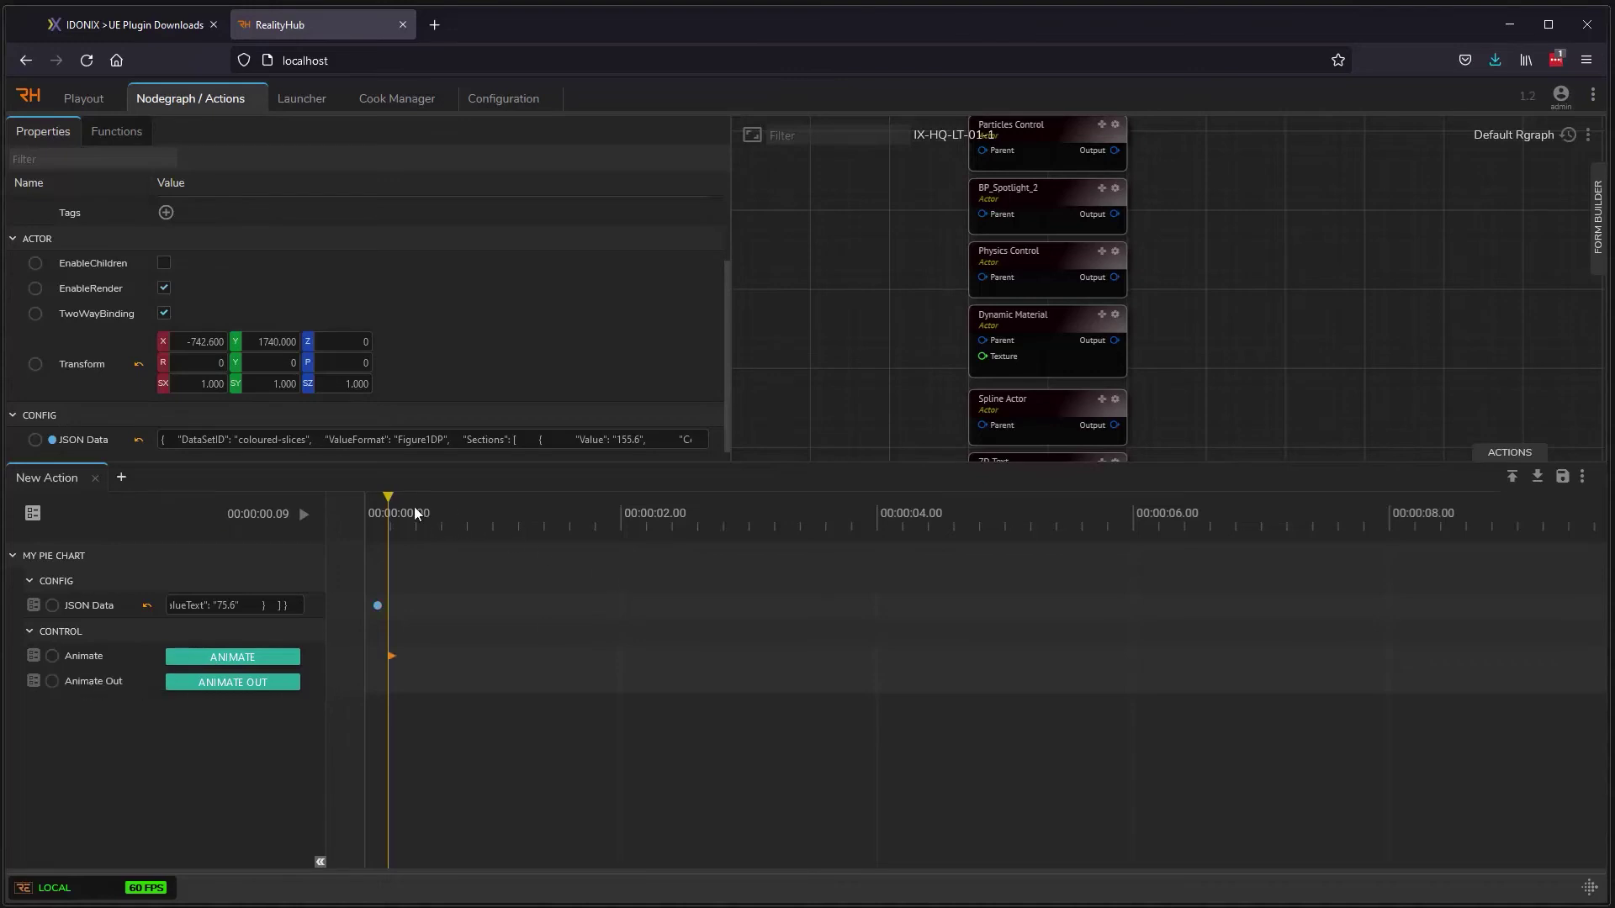
Step: Move the playhead to 00:00:03.16, and set the first two section values to 55.6 and 25.6 in coloured_slices_example.json in Visual Studio Code
{"action": "left_click_drag", "start_coordinate": [391, 501], "coordinate": [791, 518]}
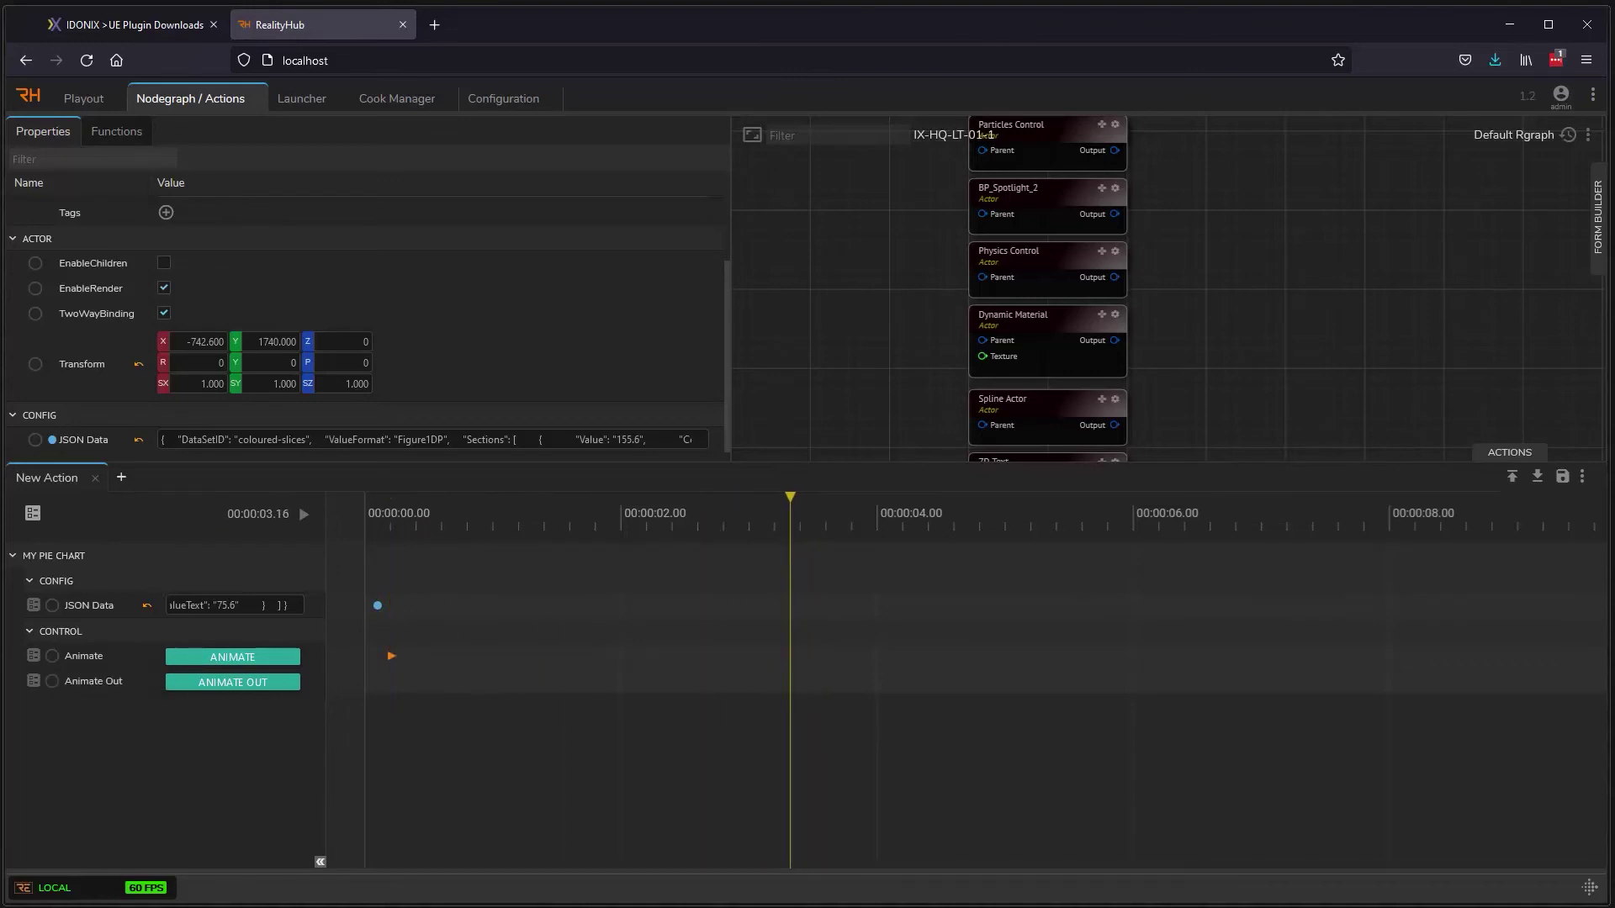
{"action": "key", "text": "alt+Tab"}
{"action": "left_click", "coordinate": [653, 389]}
{"action": "scroll", "coordinate": [669, 370], "scroll_direction": "up", "scroll_amount": 5}
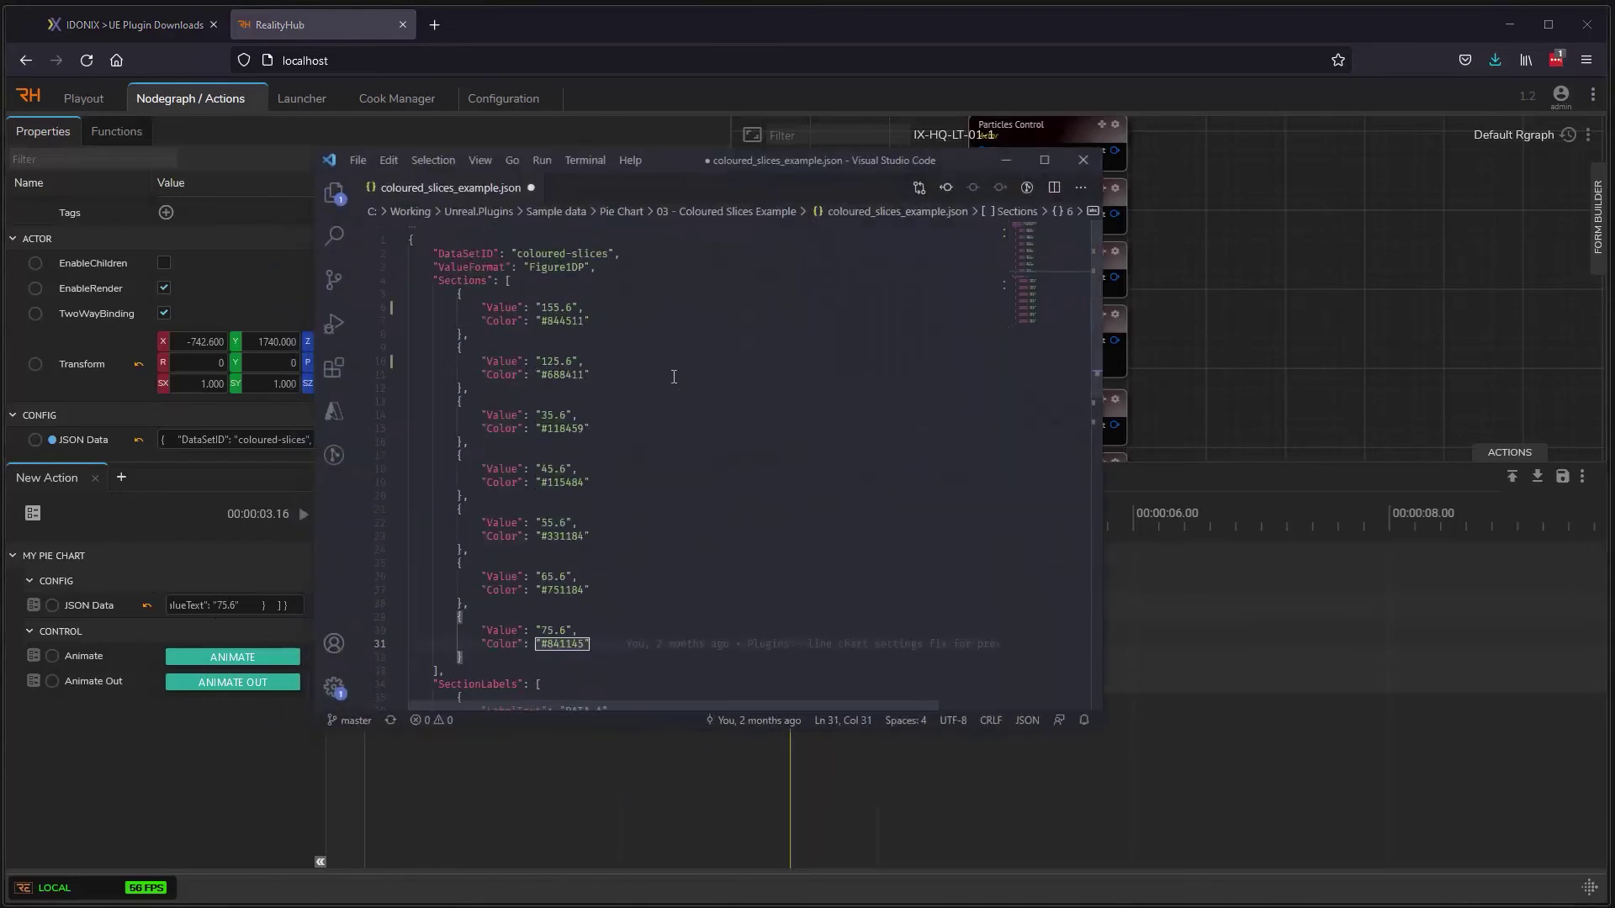
{"action": "left_click", "coordinate": [549, 306]}
{"action": "key", "text": "BackSpace"}
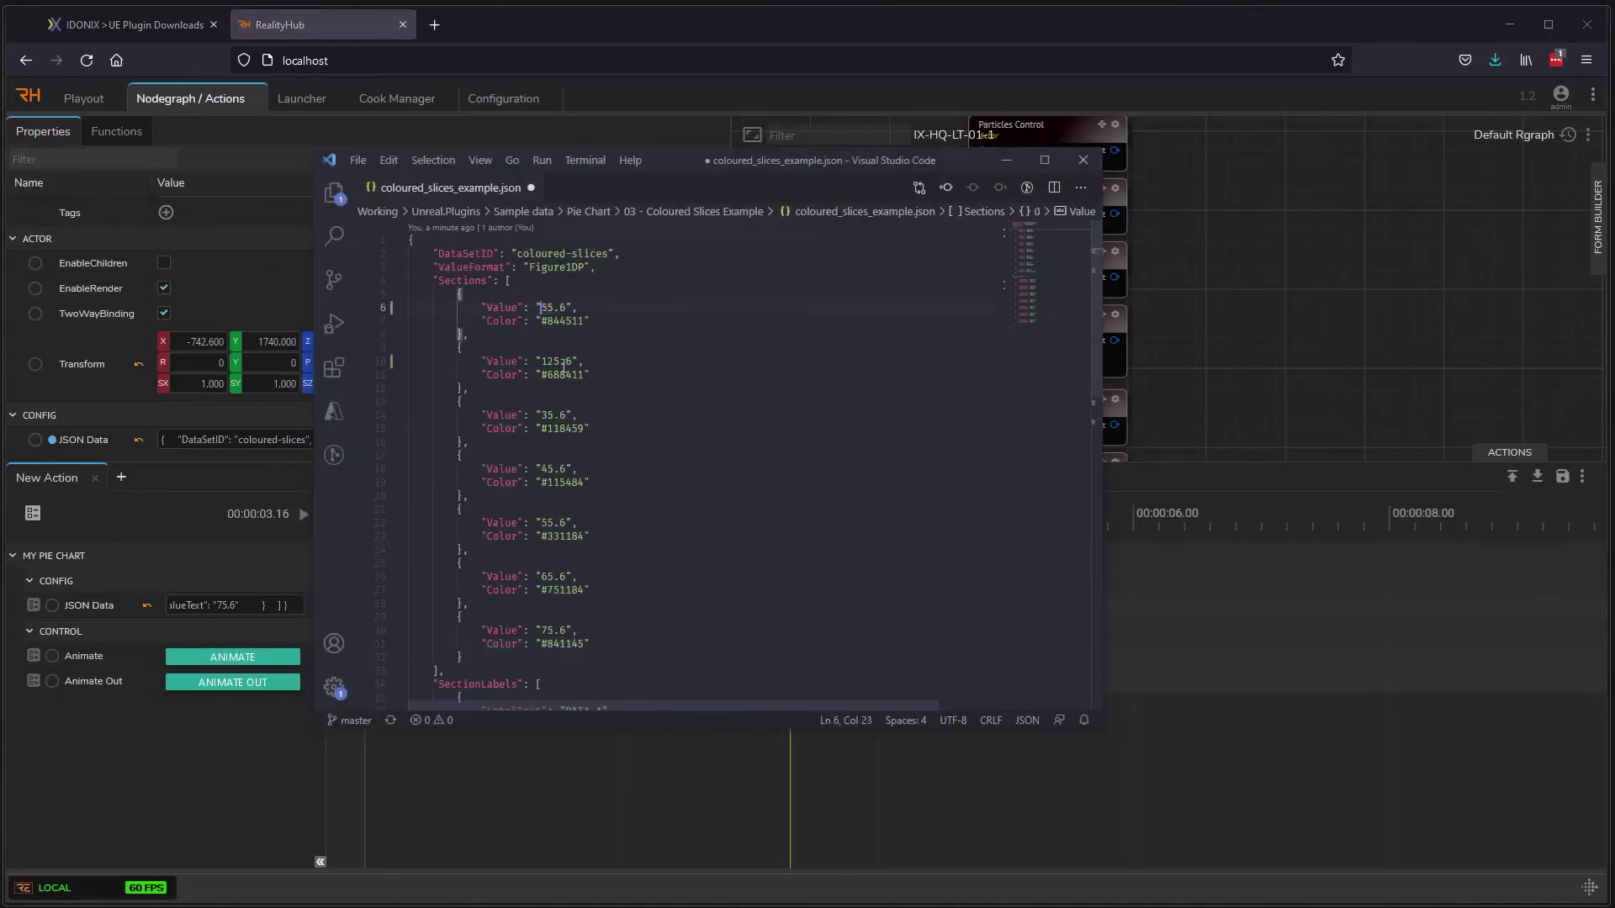
{"action": "left_click", "coordinate": [549, 361]}
{"action": "key", "text": "BackSpace"}
Step: Set the ValueText of the DATA A label to 55.6 and of the DATA B label to 25.6
{"action": "scroll", "coordinate": [589, 379], "scroll_direction": "down", "scroll_amount": 6}
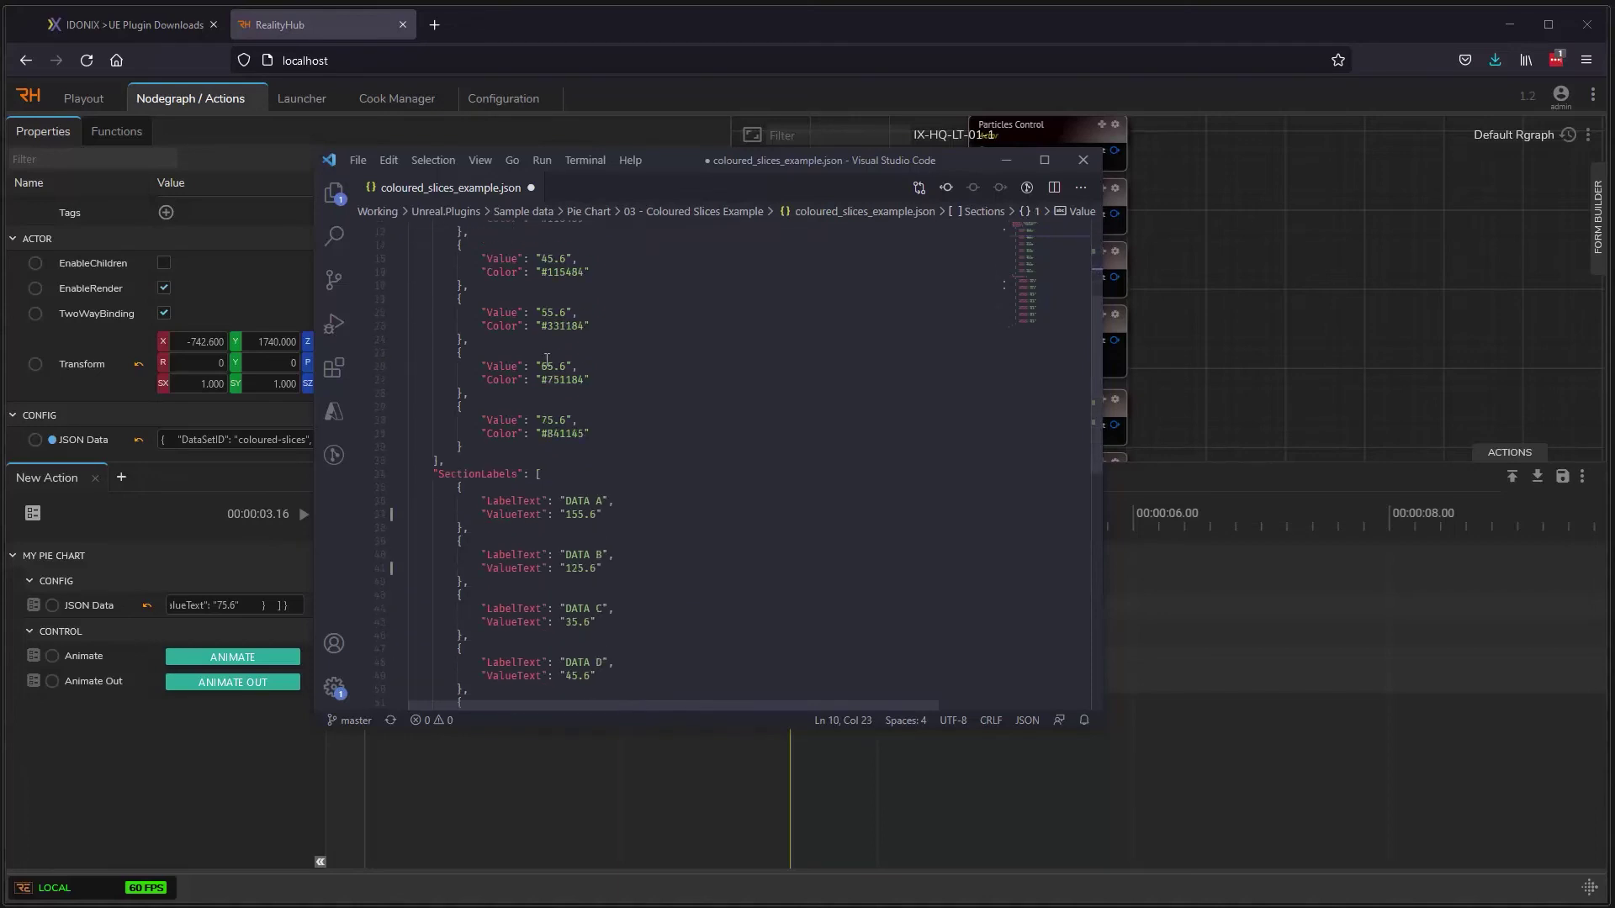
{"action": "left_click", "coordinate": [572, 472]}
{"action": "key", "text": "BackSpace"}
{"action": "left_click", "coordinate": [573, 526]}
{"action": "key", "text": "BackSpace"}
Step: Replace the action's JSON Data in RealityHub with the full edited JSON and keyframe it at 00:00:03.16
{"action": "left_click", "coordinate": [645, 522]}
{"action": "key", "text": "ctrl+a"}
{"action": "left_click", "coordinate": [1009, 163]}
{"action": "left_click", "coordinate": [264, 605]}
{"action": "key", "text": "ctrl+a"}
{"action": "key", "text": "ctrl+v"}
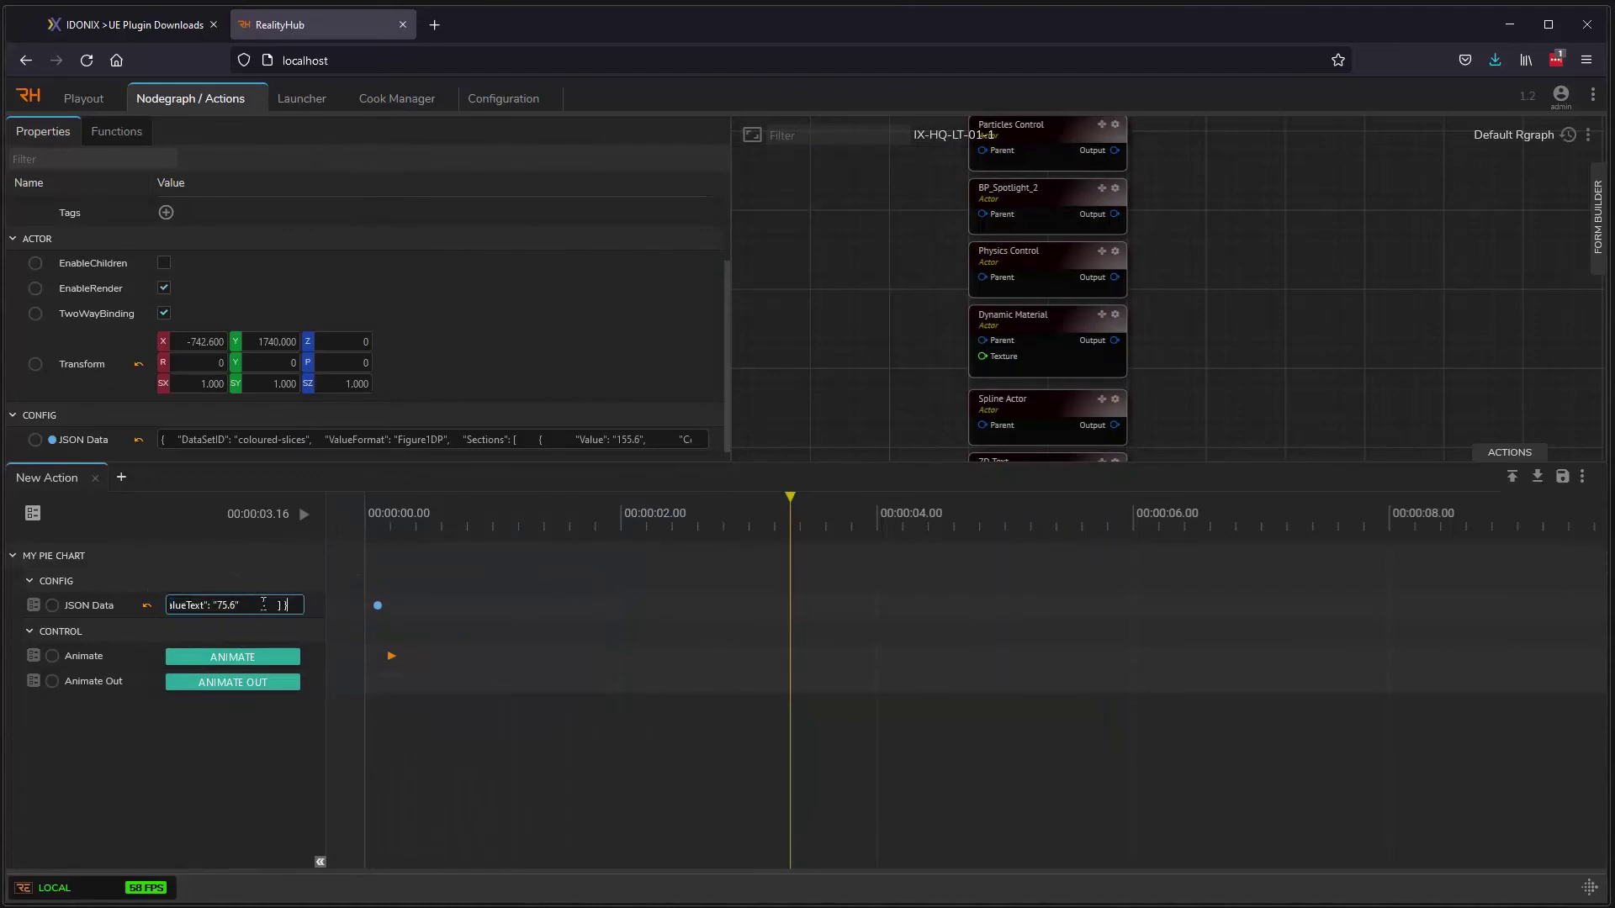
{"action": "left_click", "coordinate": [53, 606]}
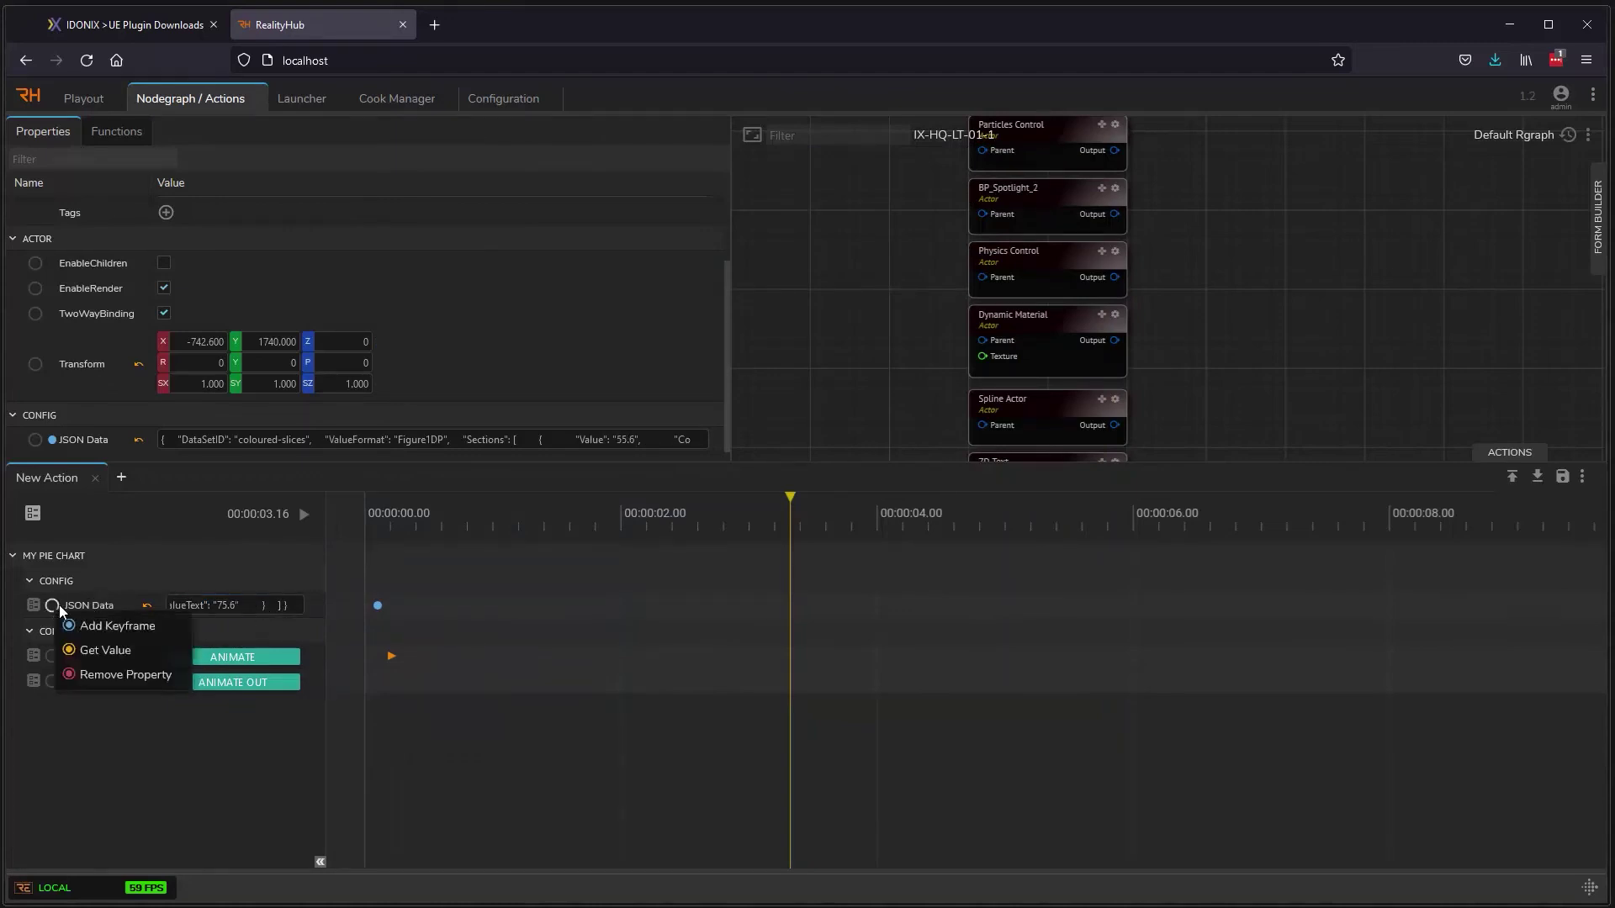
{"action": "left_click", "coordinate": [104, 628]}
Step: Add a second Animate keyframe at 00:00:03.18, just after the second JSON Data keyframe
{"action": "left_click", "coordinate": [797, 508]}
{"action": "left_click", "coordinate": [52, 655]}
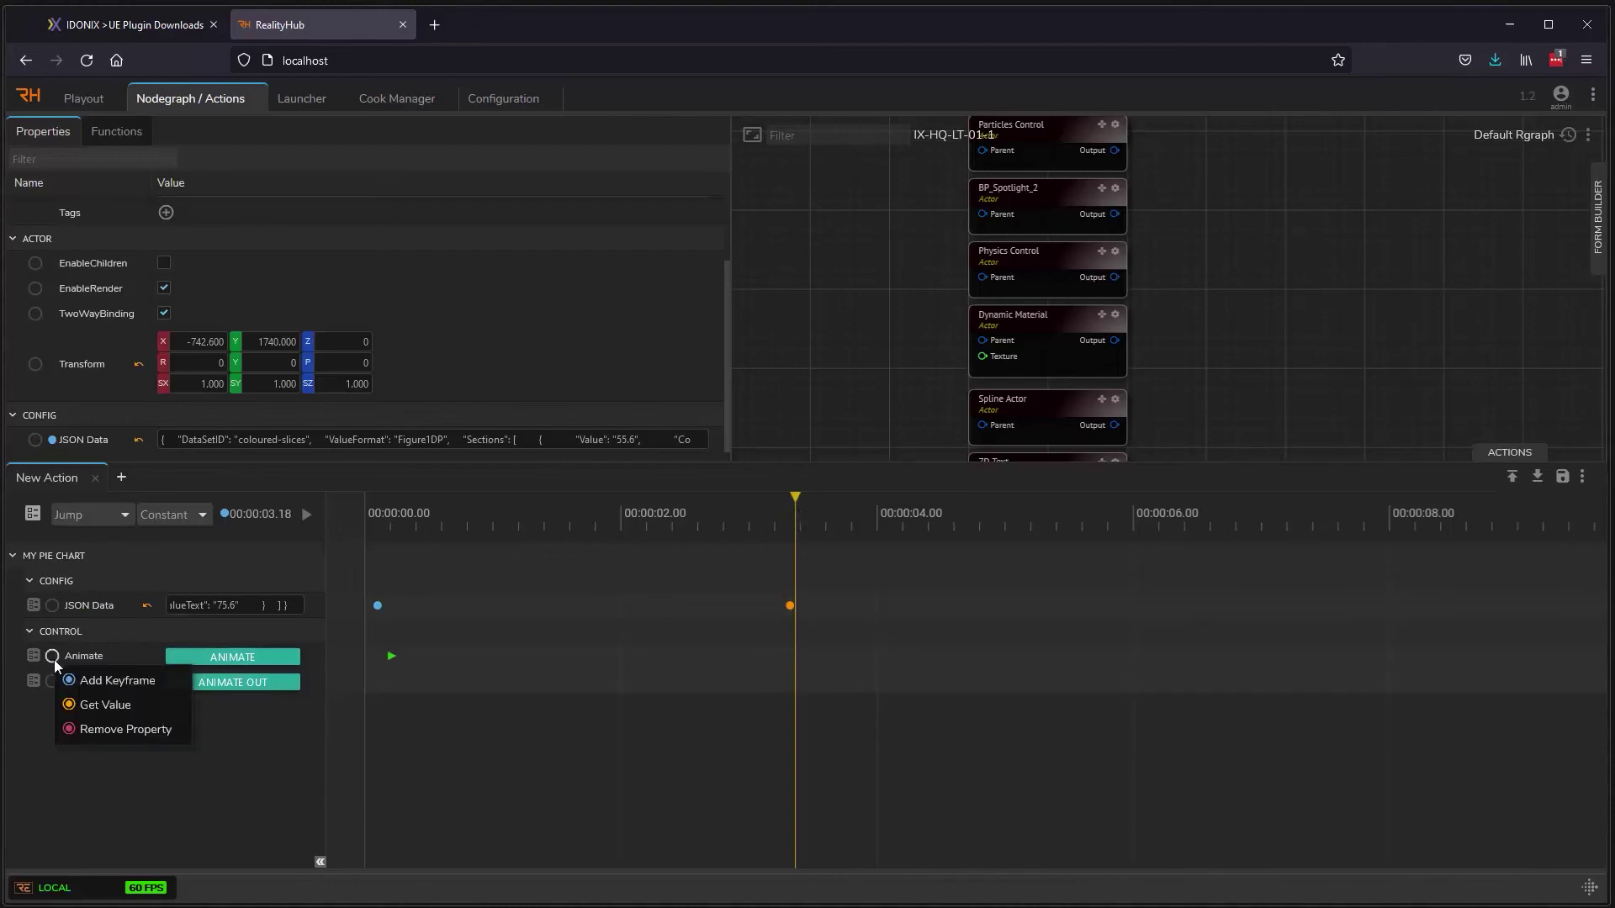
{"action": "left_click", "coordinate": [78, 675]}
Step: Add an Animate Out keyframe to the action at 00:00:06.04
{"action": "left_click", "coordinate": [1143, 516]}
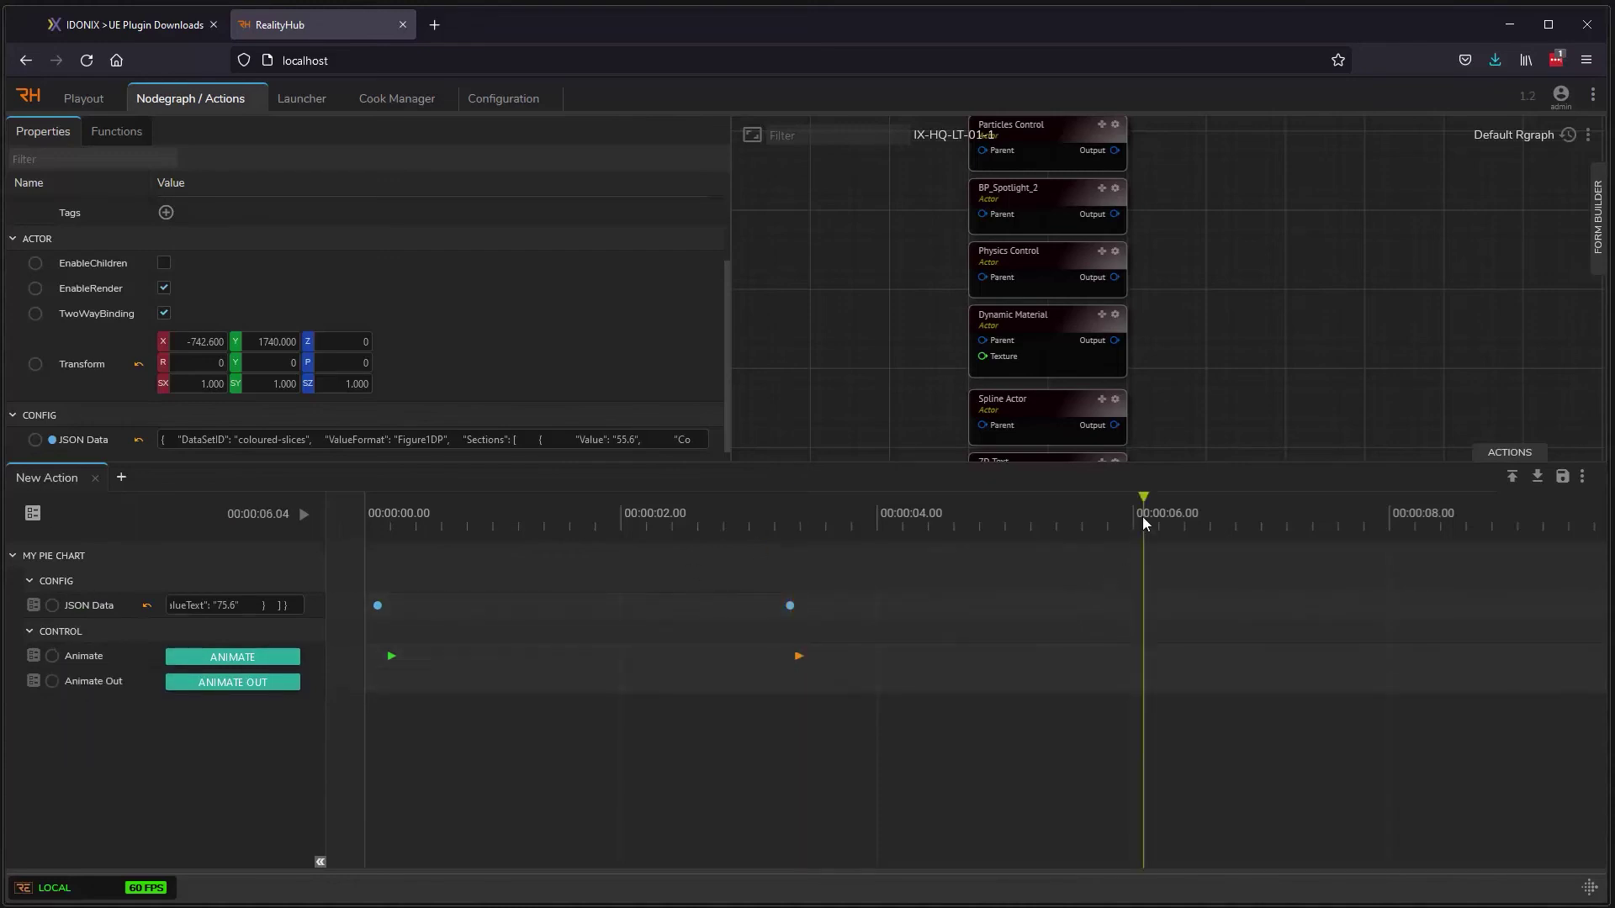
{"action": "left_click", "coordinate": [53, 681]}
{"action": "left_click", "coordinate": [87, 702]}
Step: Return the playhead to 00:00:00.00, and resize the RealityHub window and action property column so the 3D viewport and play control are both visible
{"action": "left_click_drag", "start_coordinate": [580, 520], "coordinate": [346, 520]}
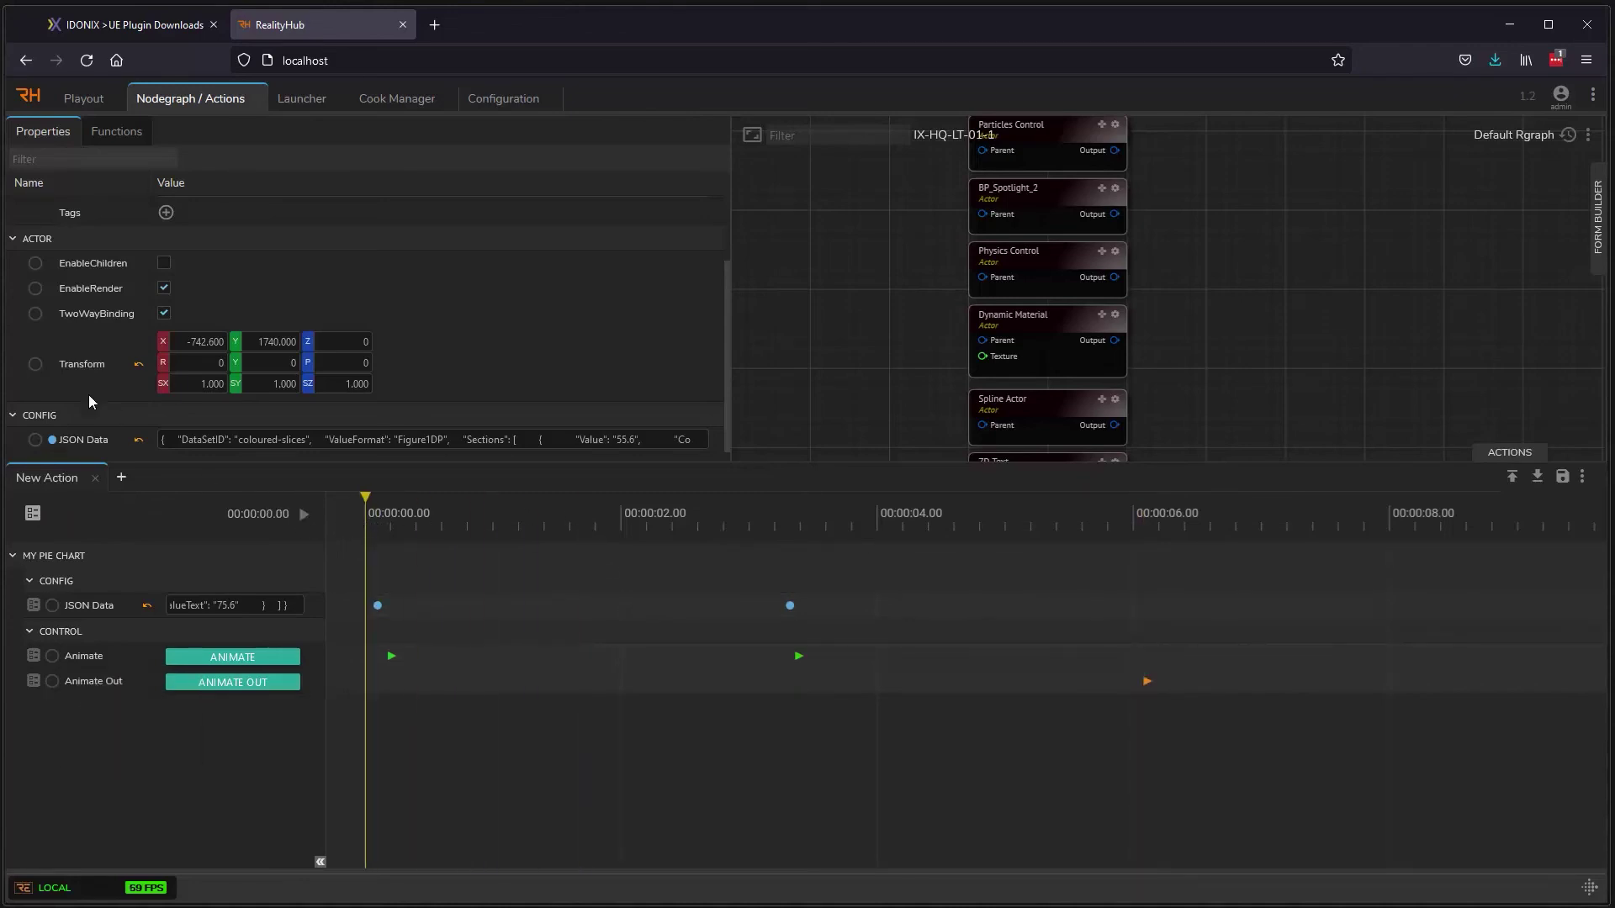
{"action": "left_click_drag", "start_coordinate": [6, 346], "coordinate": [1047, 305]}
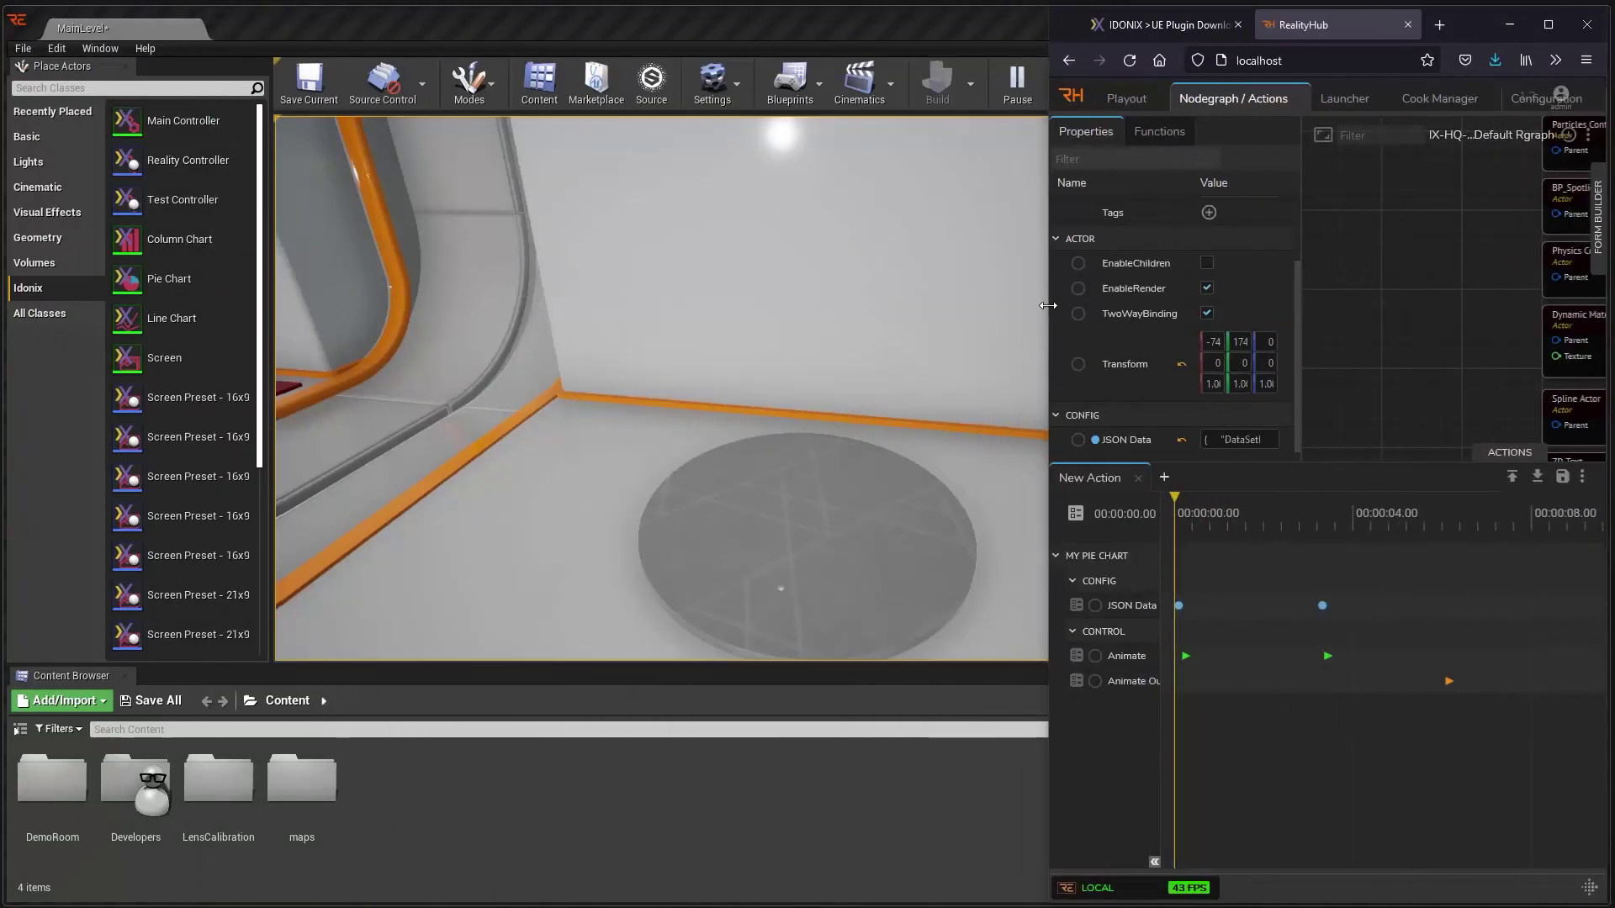
{"action": "left_click_drag", "start_coordinate": [1168, 515], "coordinate": [1324, 519]}
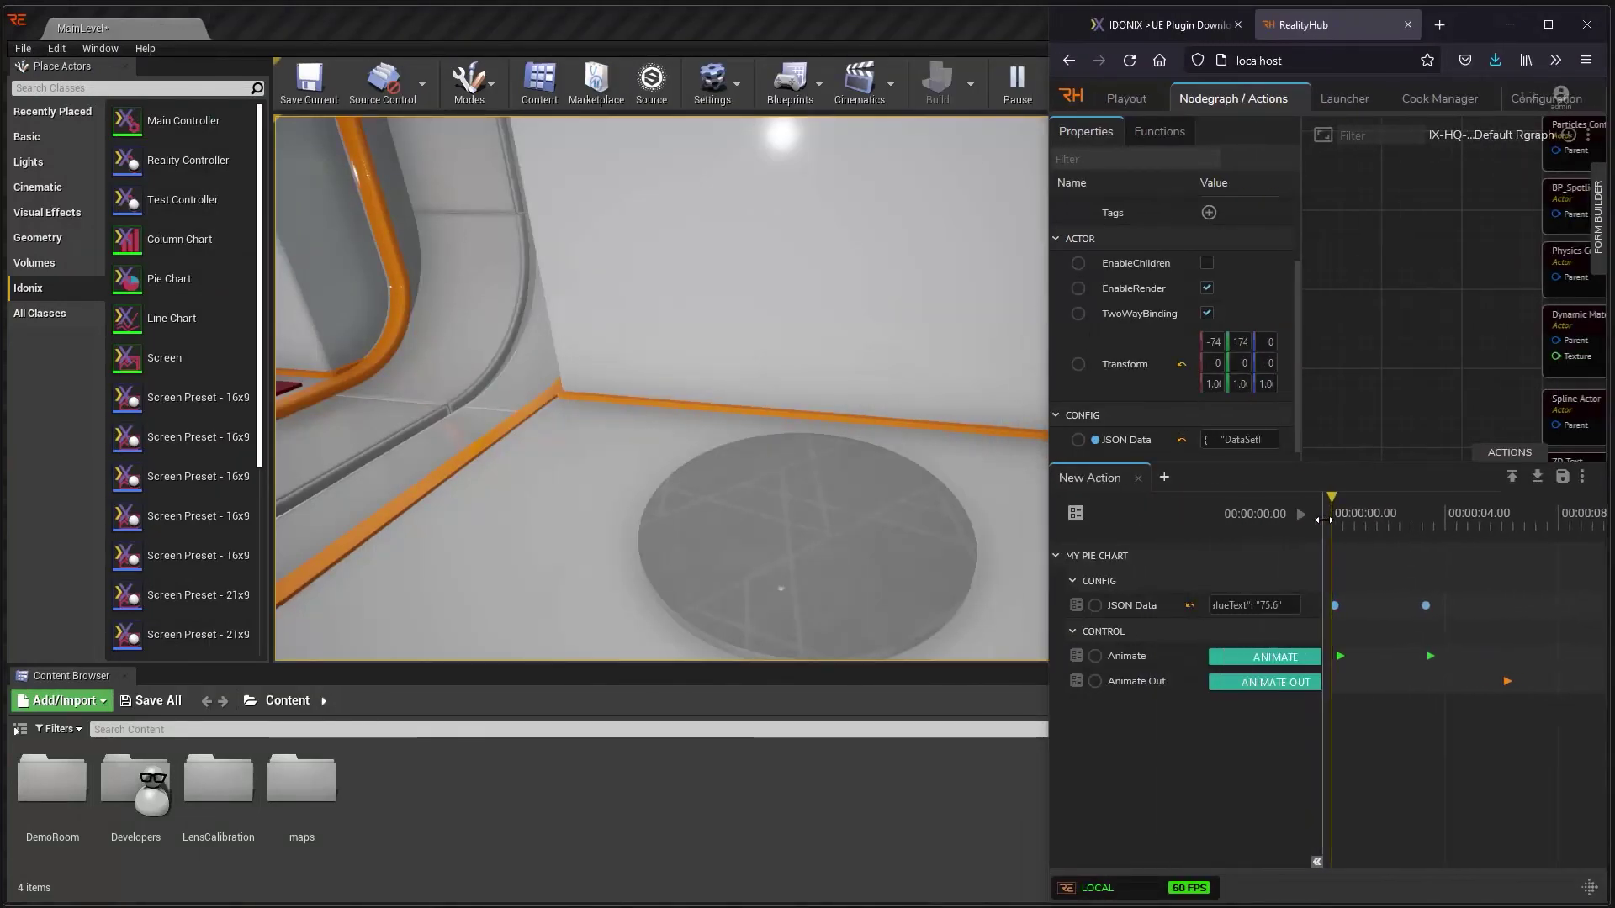